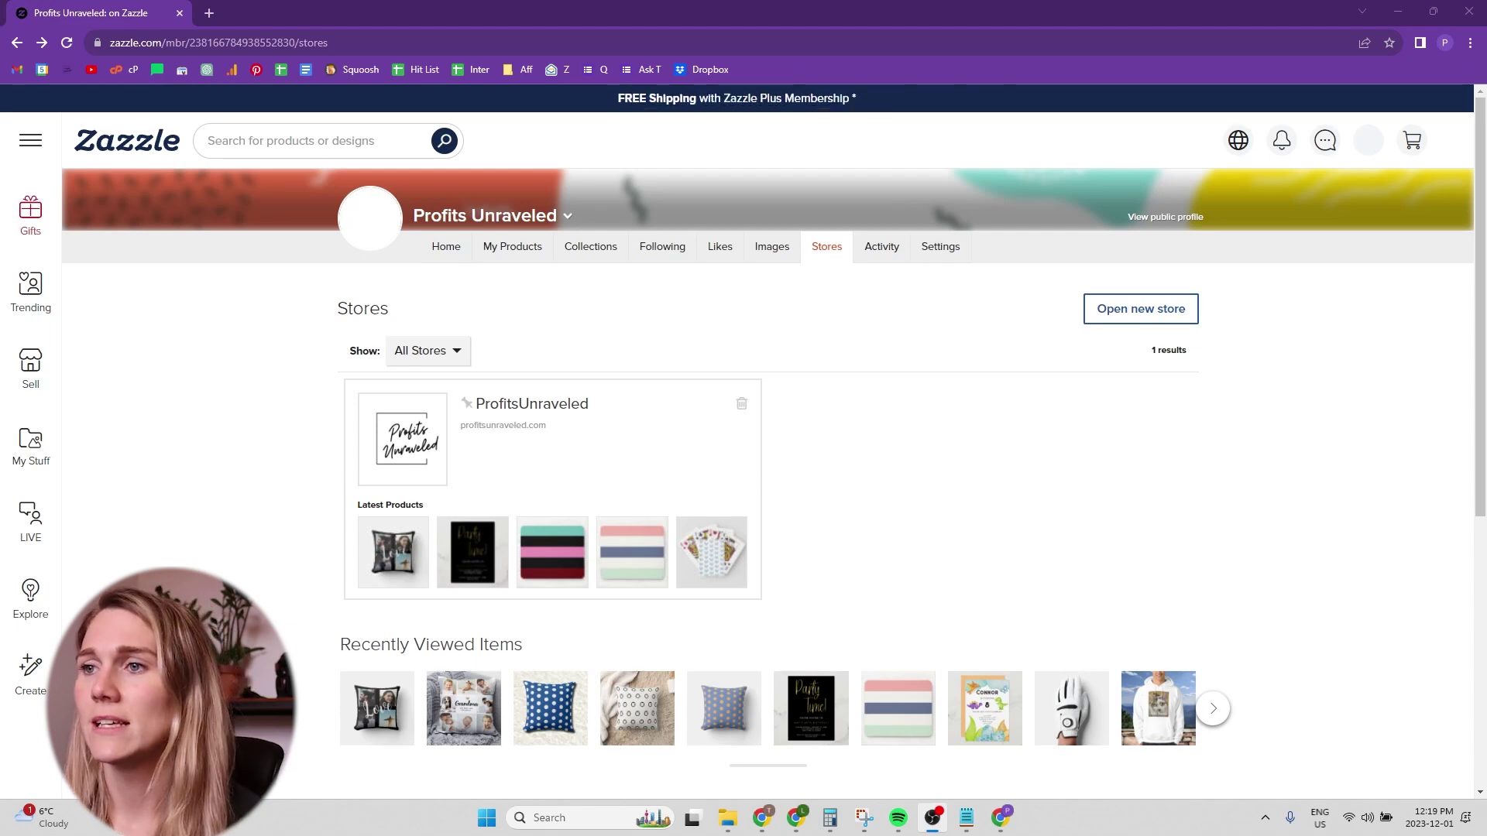
# Open the ProfitsUnraveled store's home page from the profile's Stores list
pyautogui.click(501, 413)
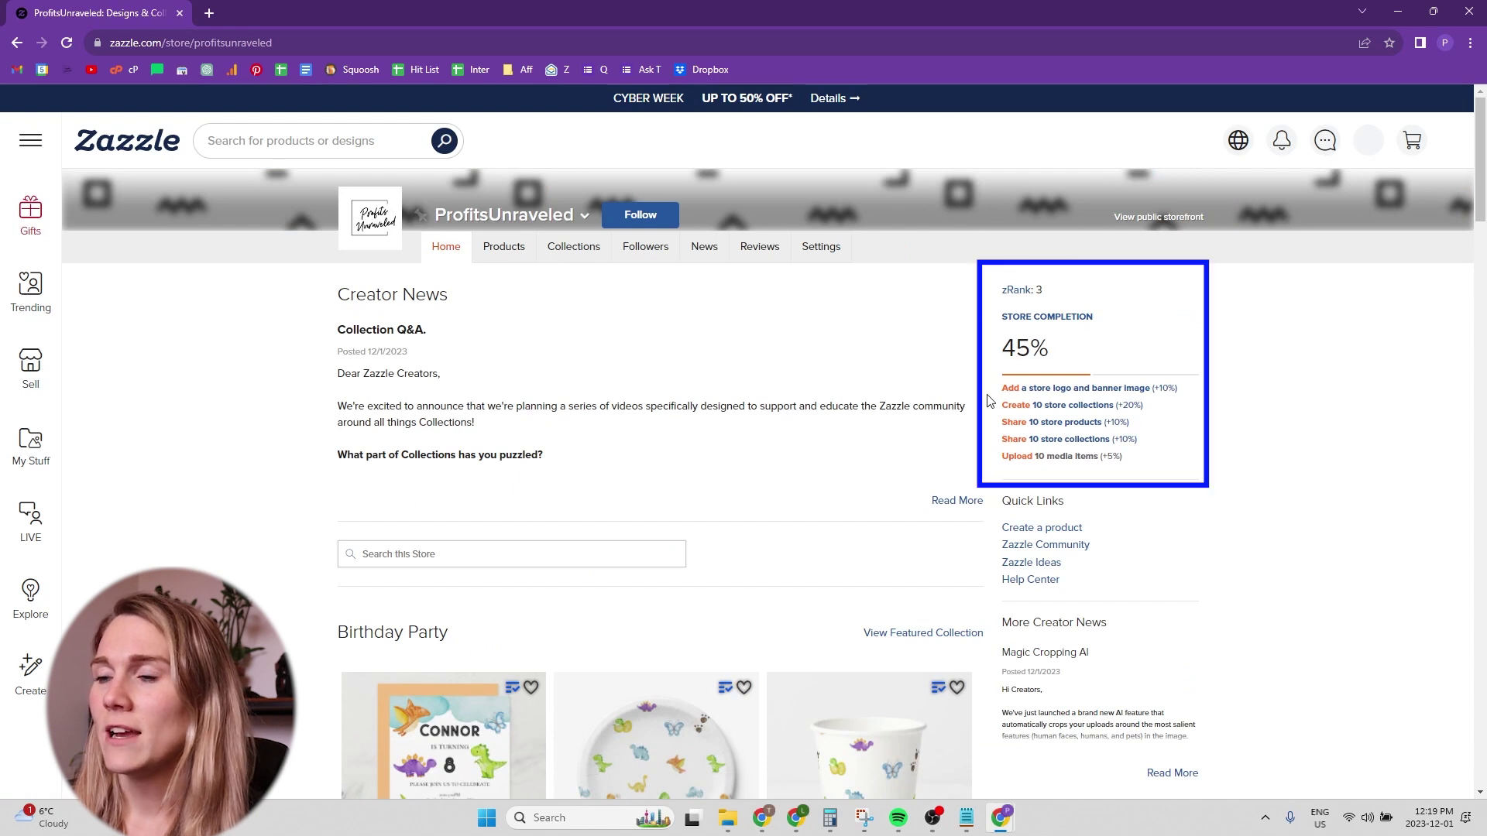
# Highlight the Store Completion heading to review zRank 3 and 45% completion
pyautogui.moveTo(1018, 312); pyautogui.dragTo(1095, 320)
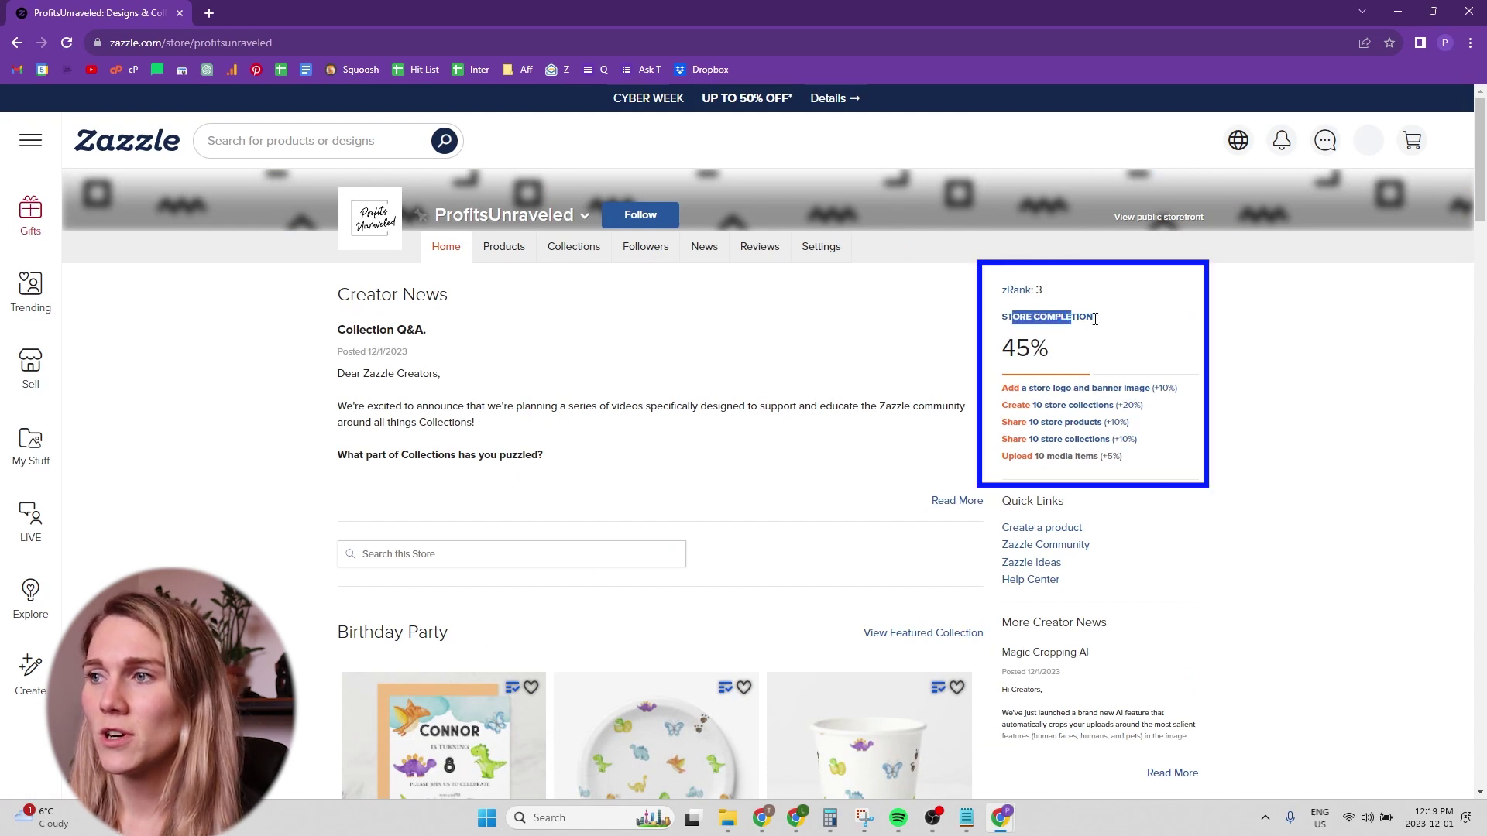
pyautogui.click(1018, 364)
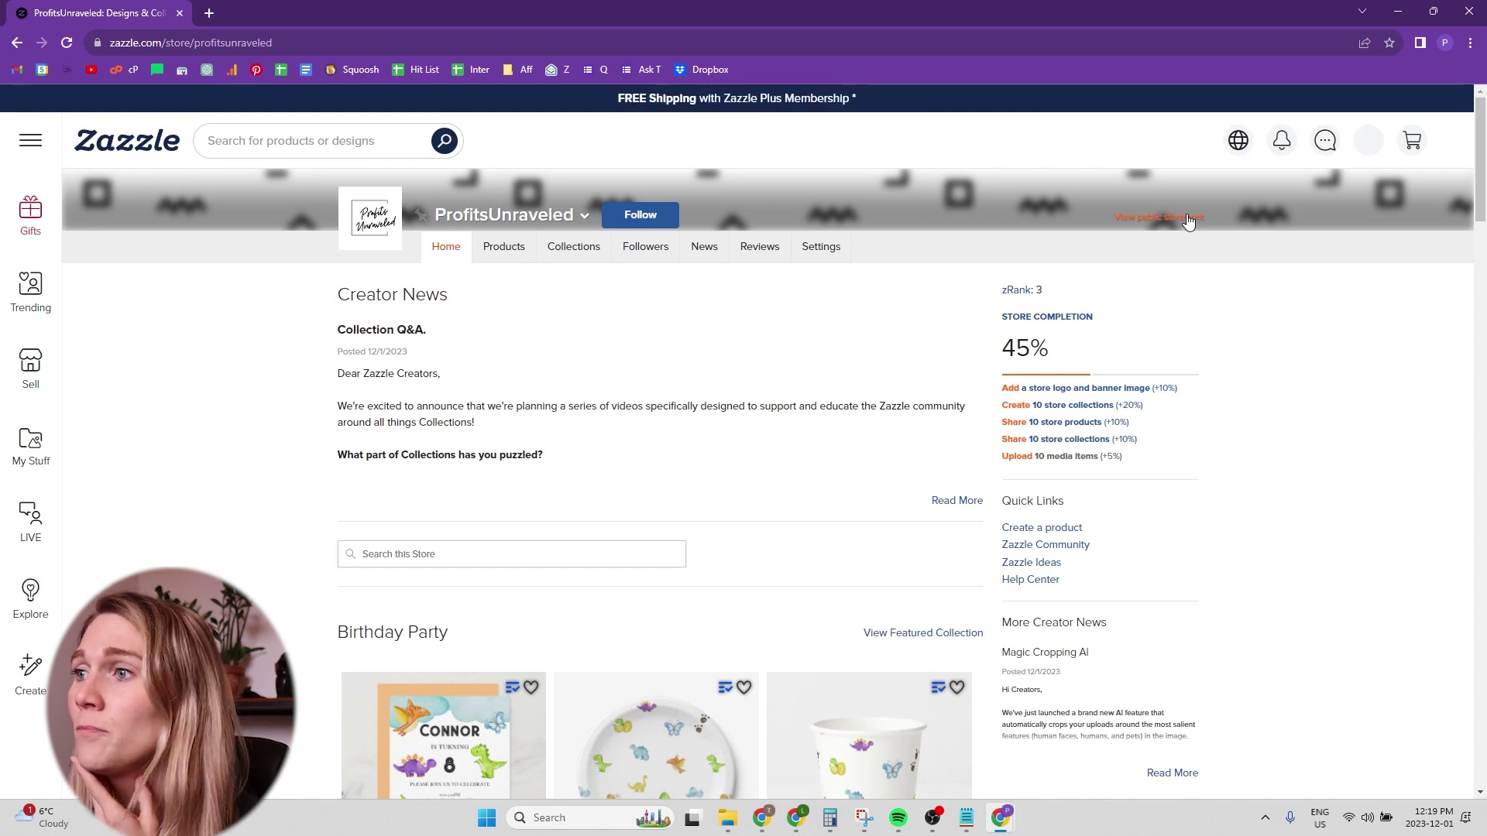
# Add and save a store banner image in Settings, then go to Media settings
pyautogui.click(827, 248)
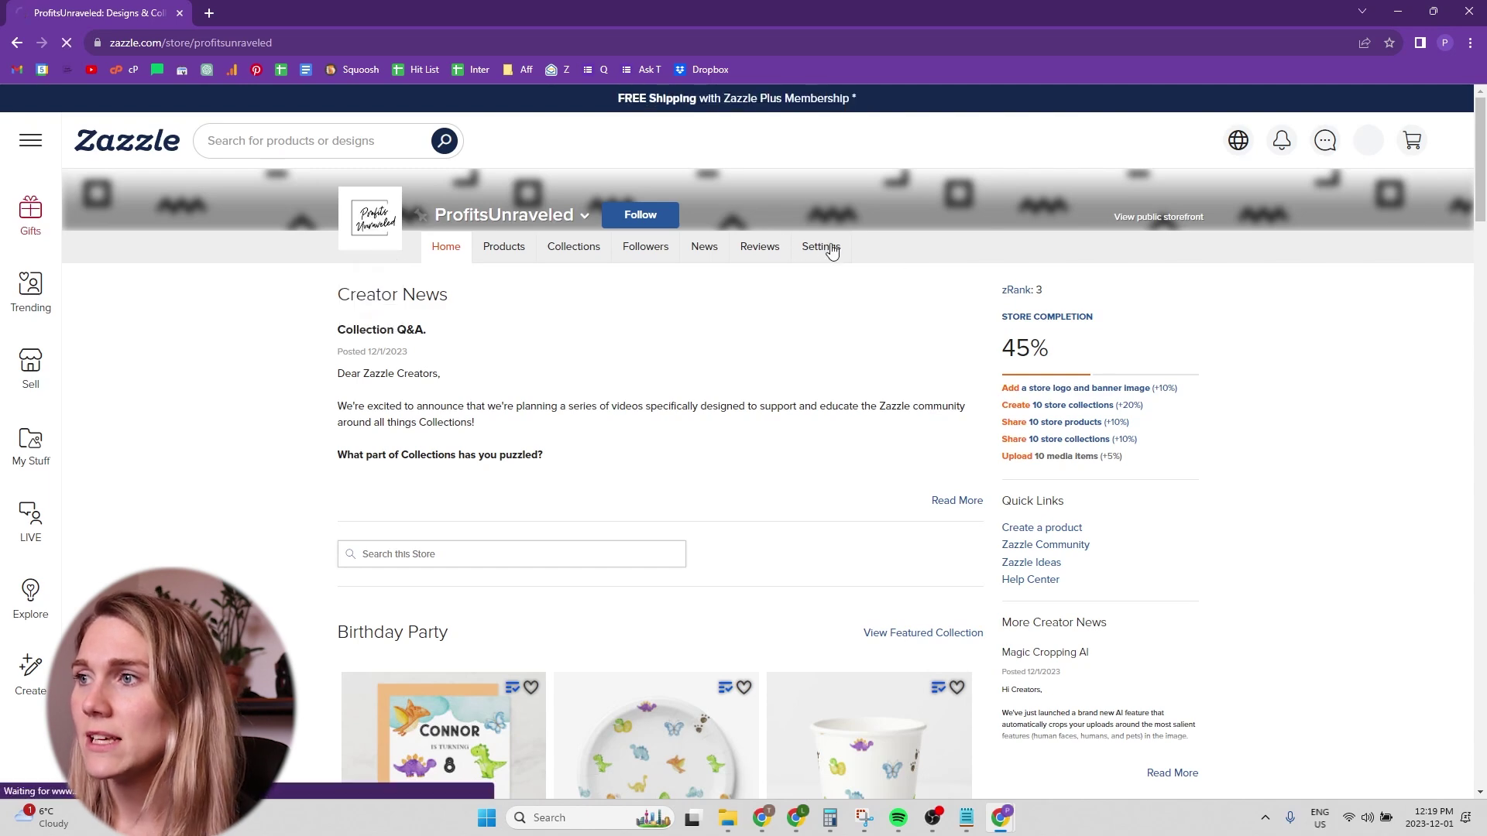
pyautogui.scroll(-5, 854, 277)
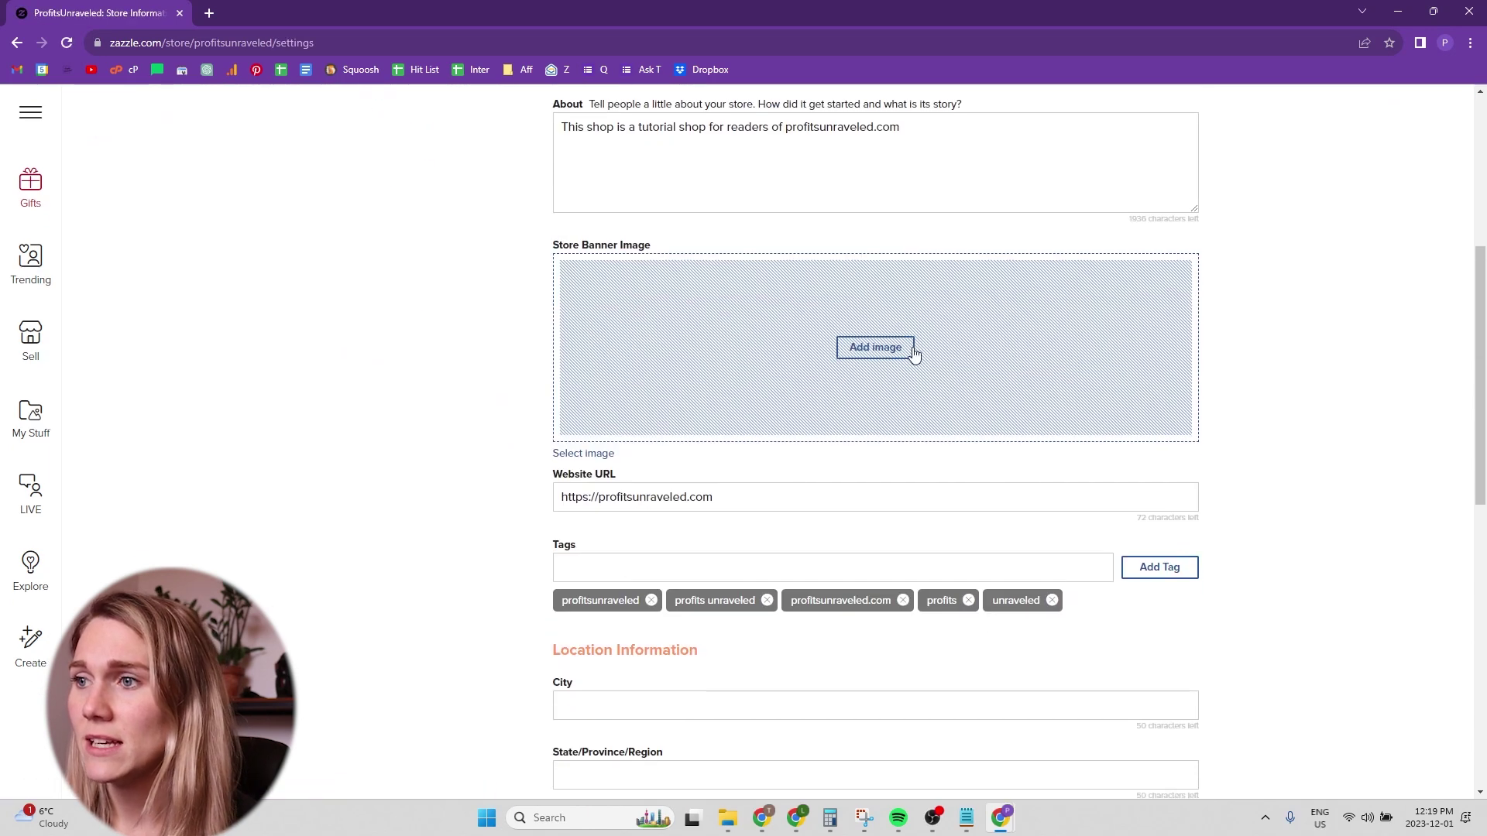
pyautogui.click(872, 346)
pyautogui.click(629, 301)
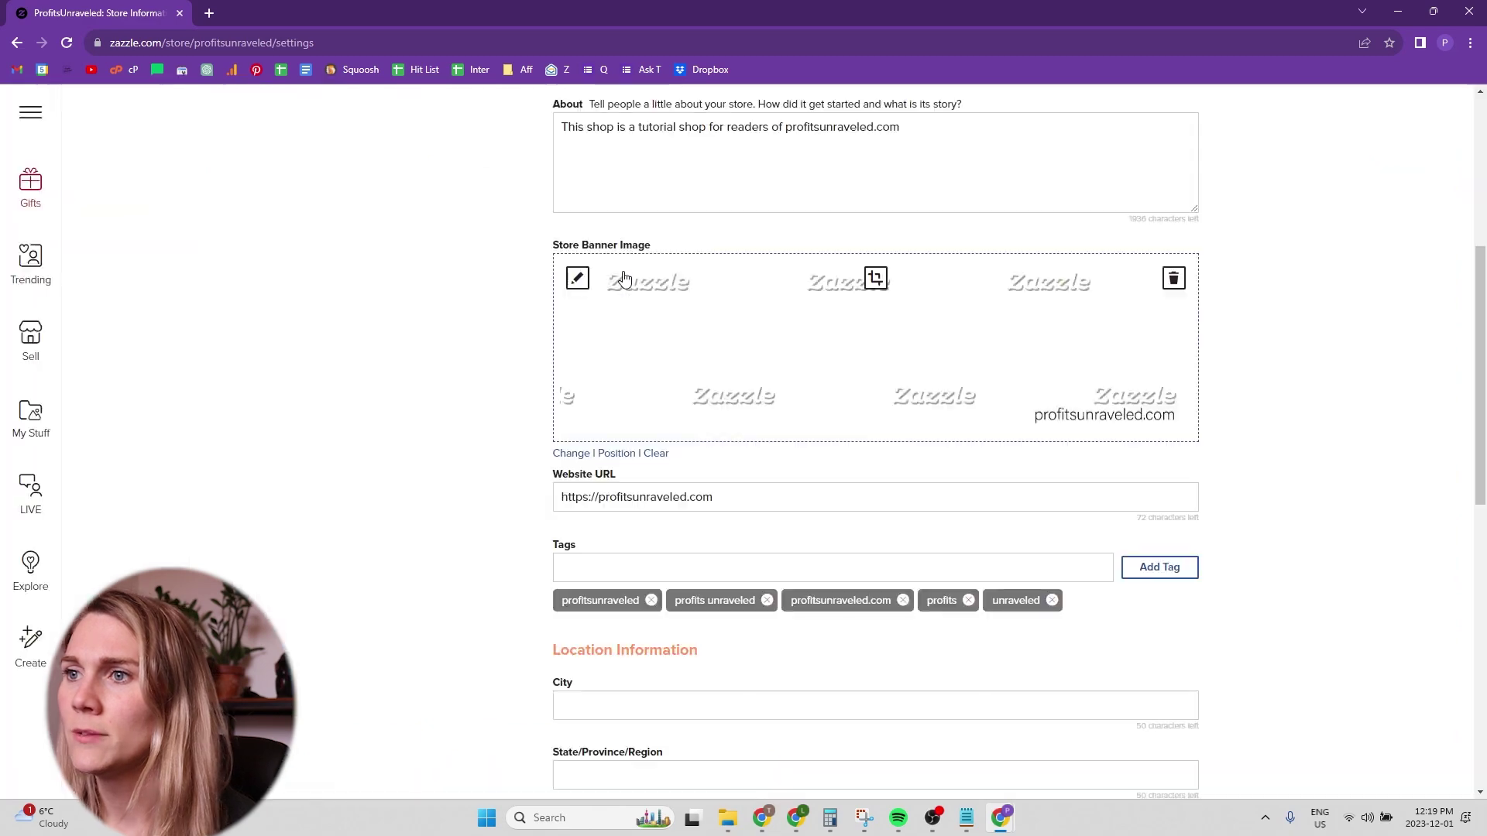
pyautogui.scroll(-10, 959, 488)
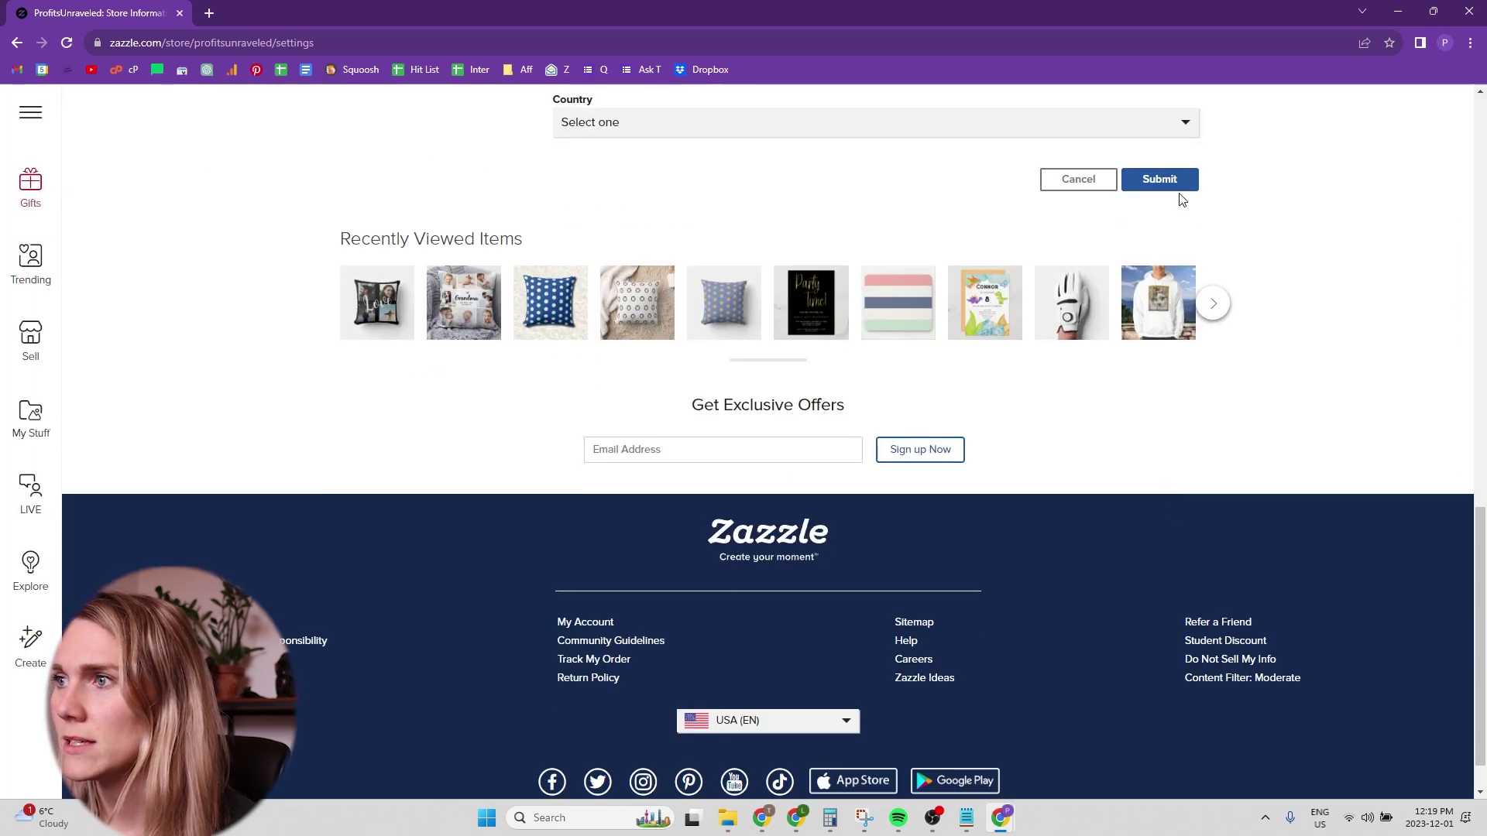
pyautogui.click(1159, 180)
pyautogui.click(445, 246)
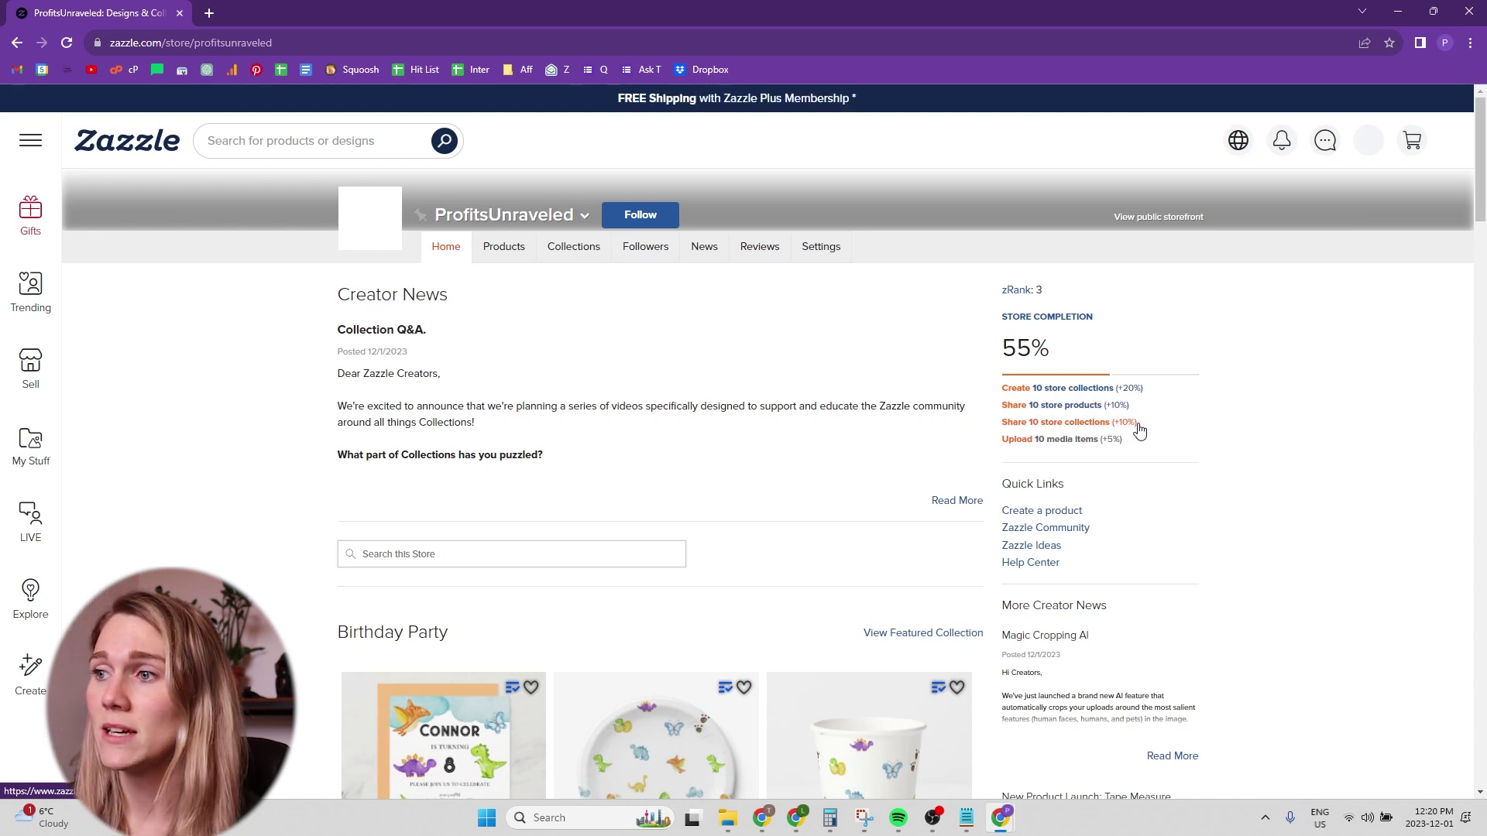
pyautogui.click(1076, 441)
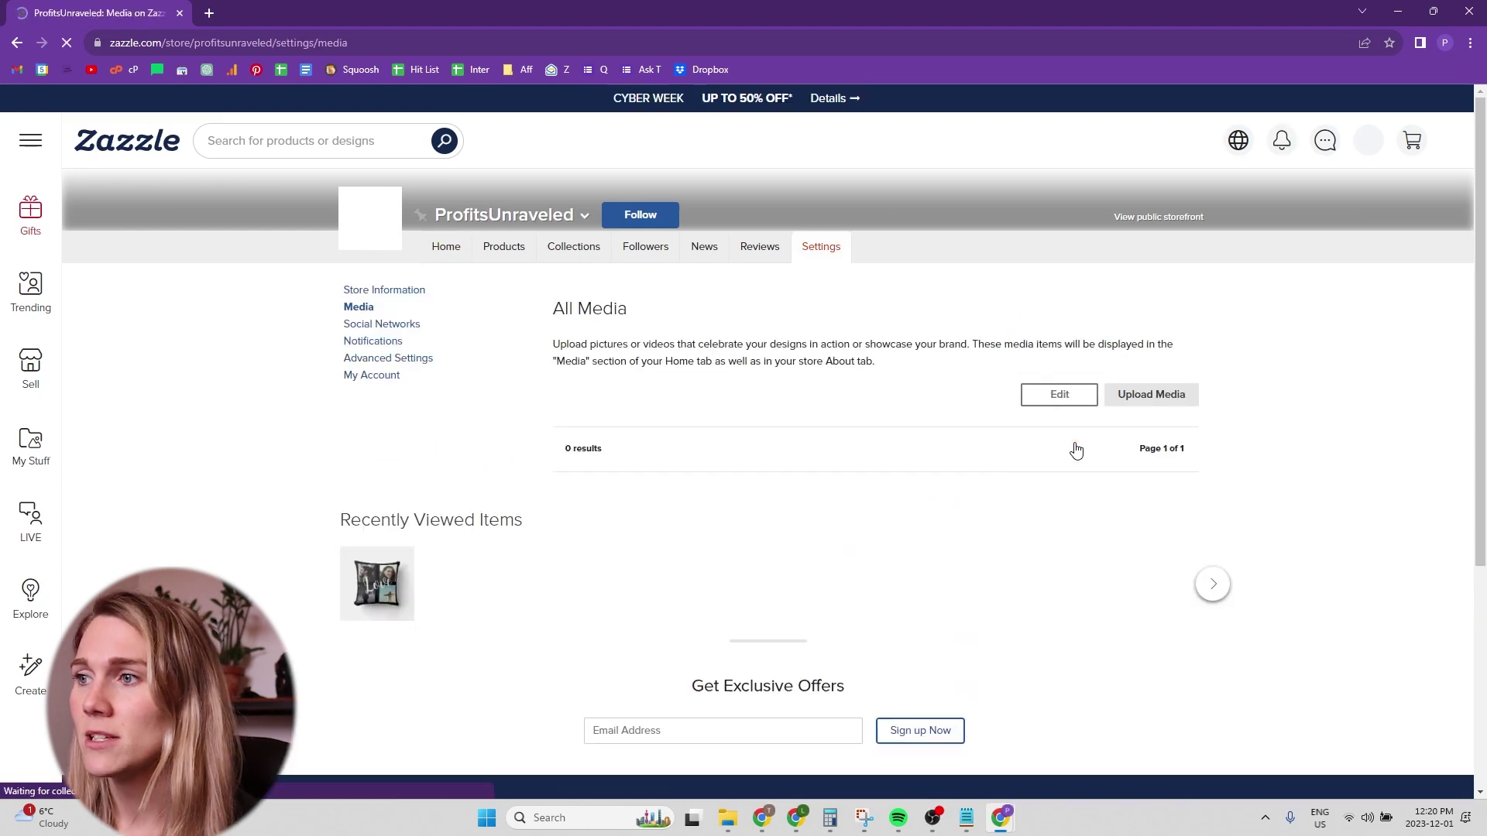
# Add the pillow artwork and further images from My Images to the store media
pyautogui.click(1142, 401)
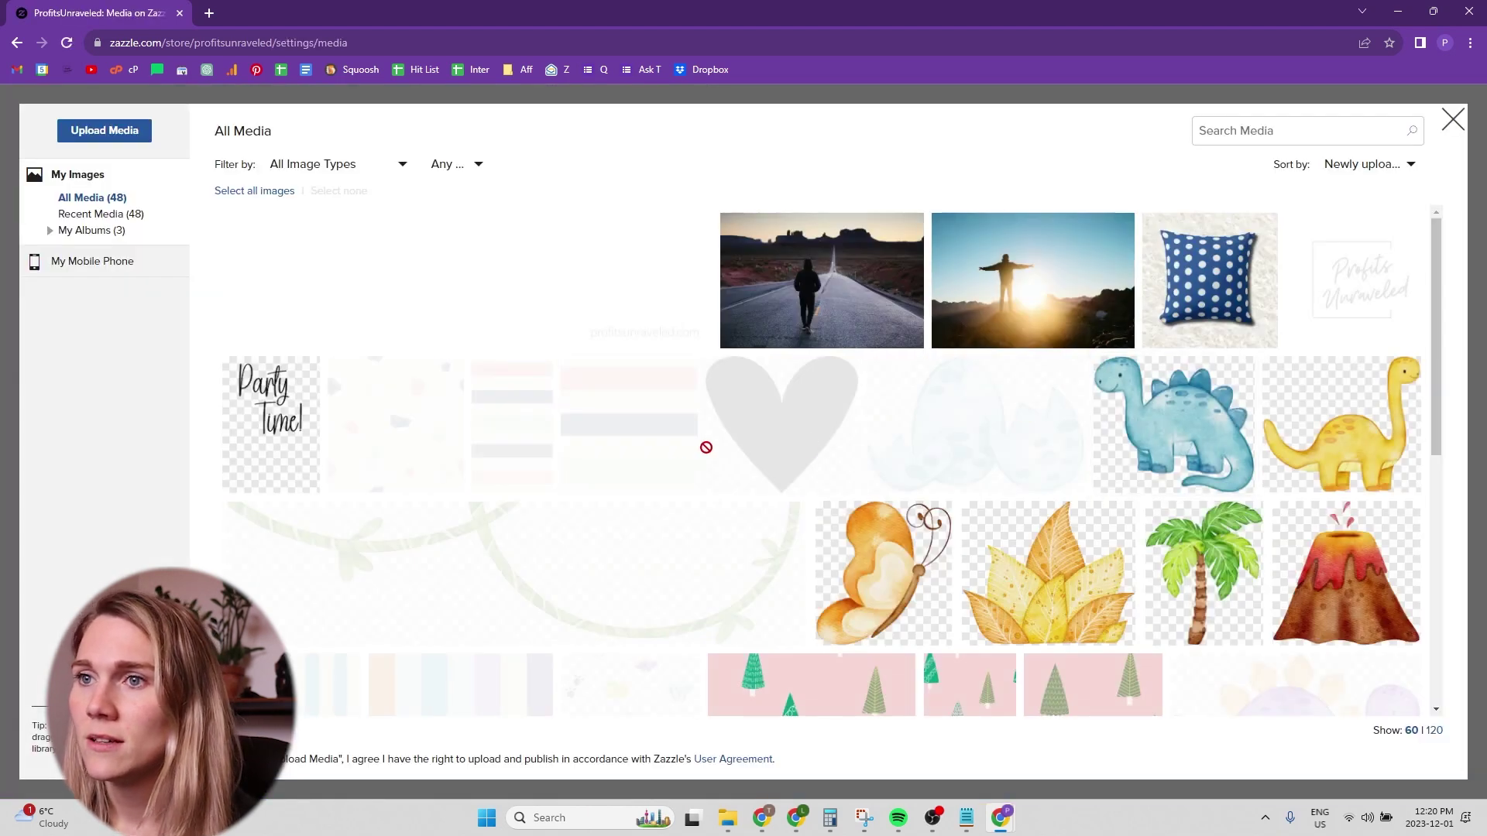
pyautogui.press('Escape')
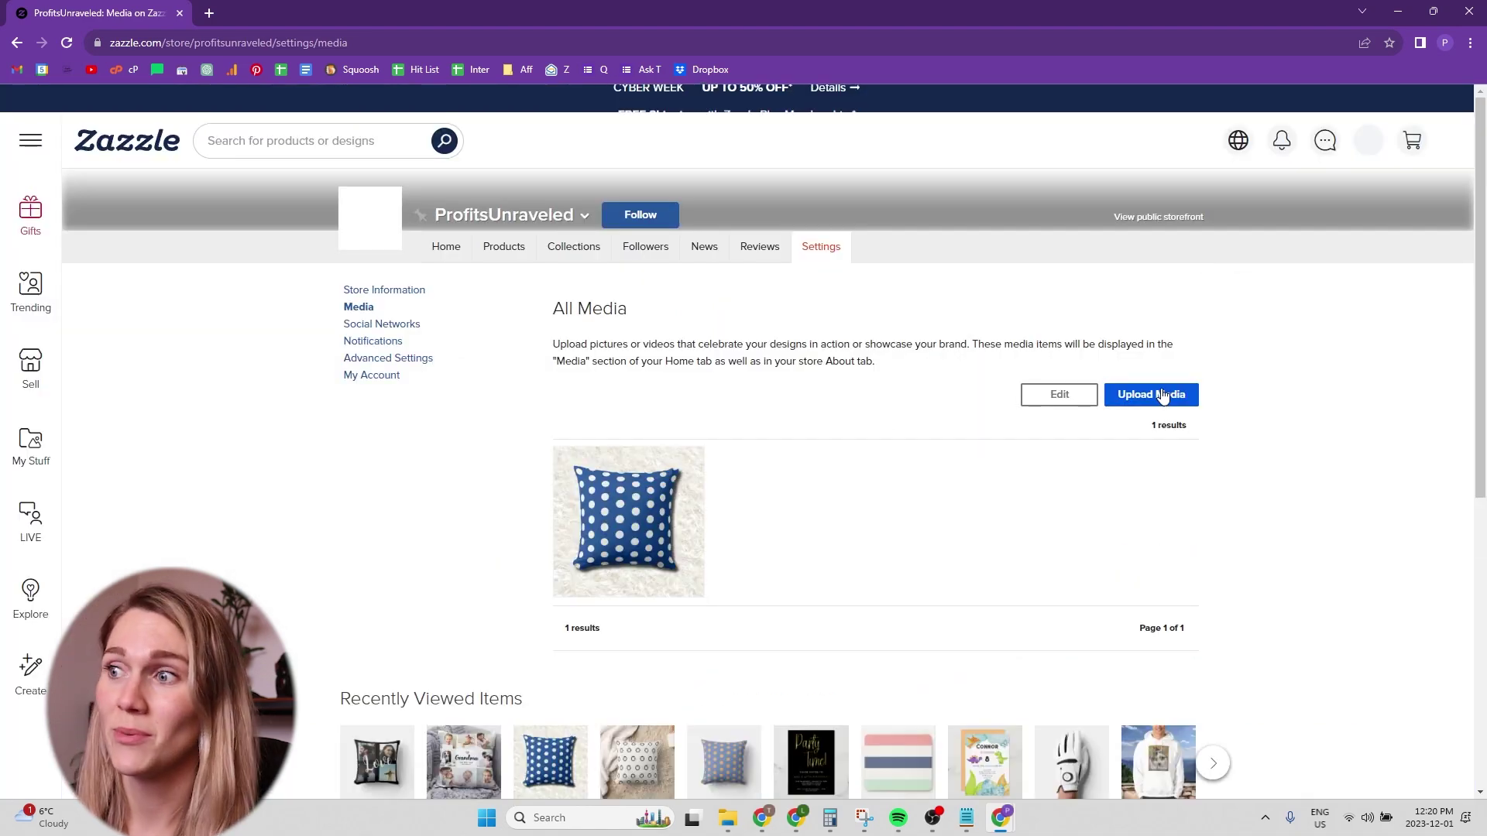
pyautogui.click(1161, 396)
pyautogui.scroll(-5, 1228, 488)
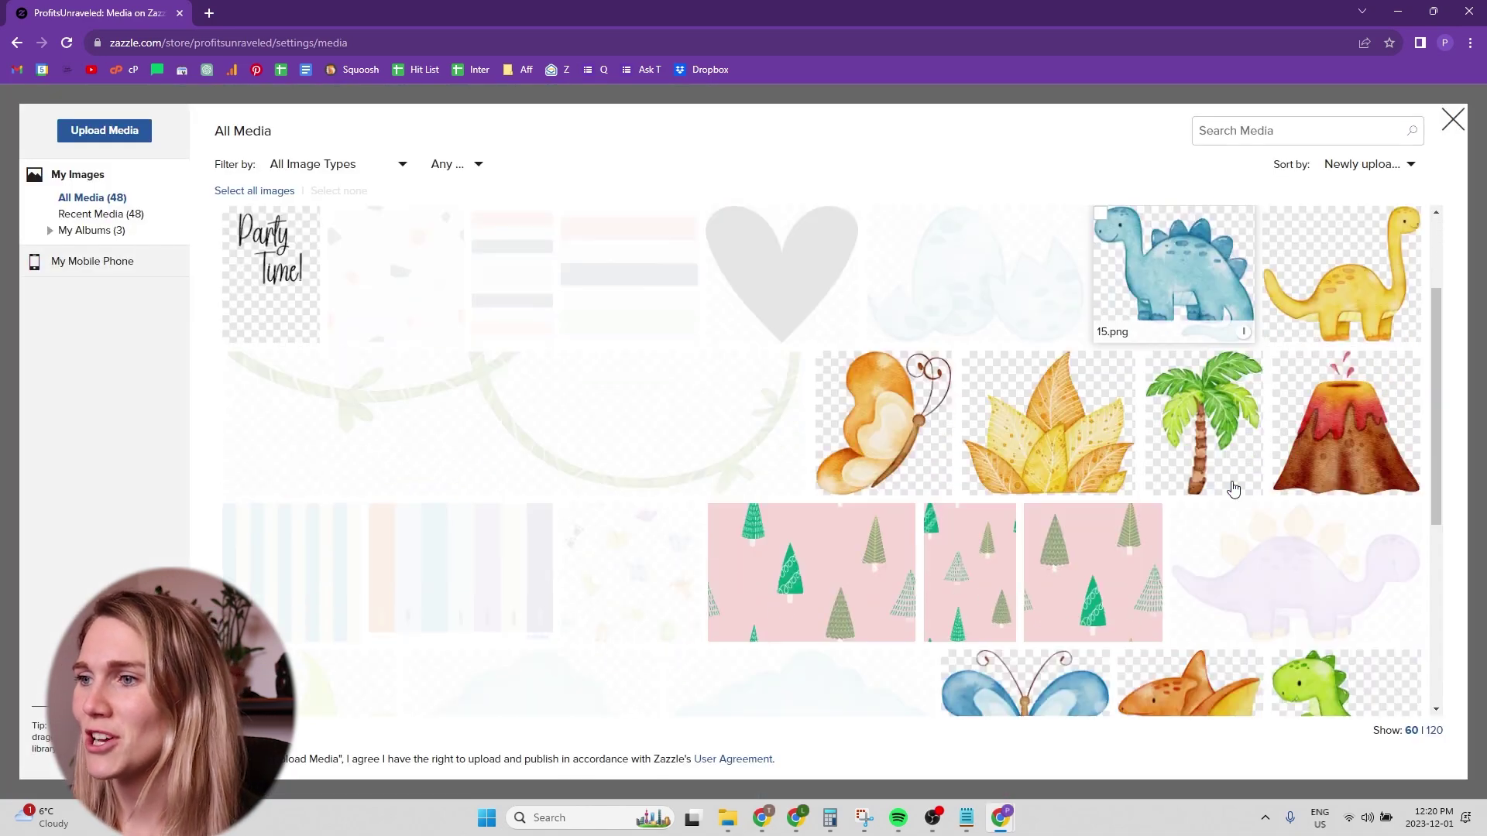
pyautogui.scroll(-2, 1203, 511)
pyautogui.scroll(6, 1079, 615)
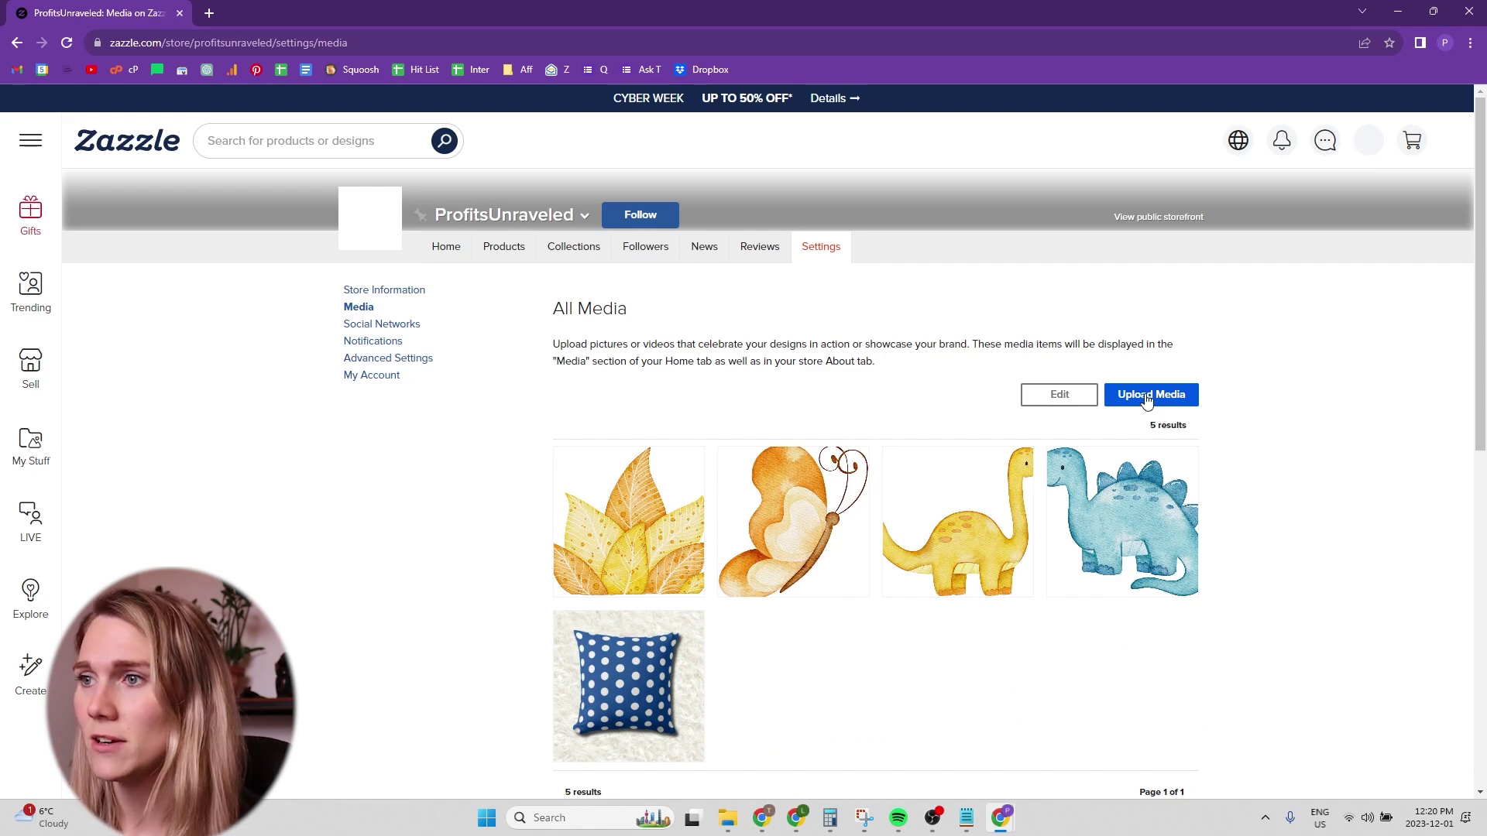
pyautogui.click(1147, 396)
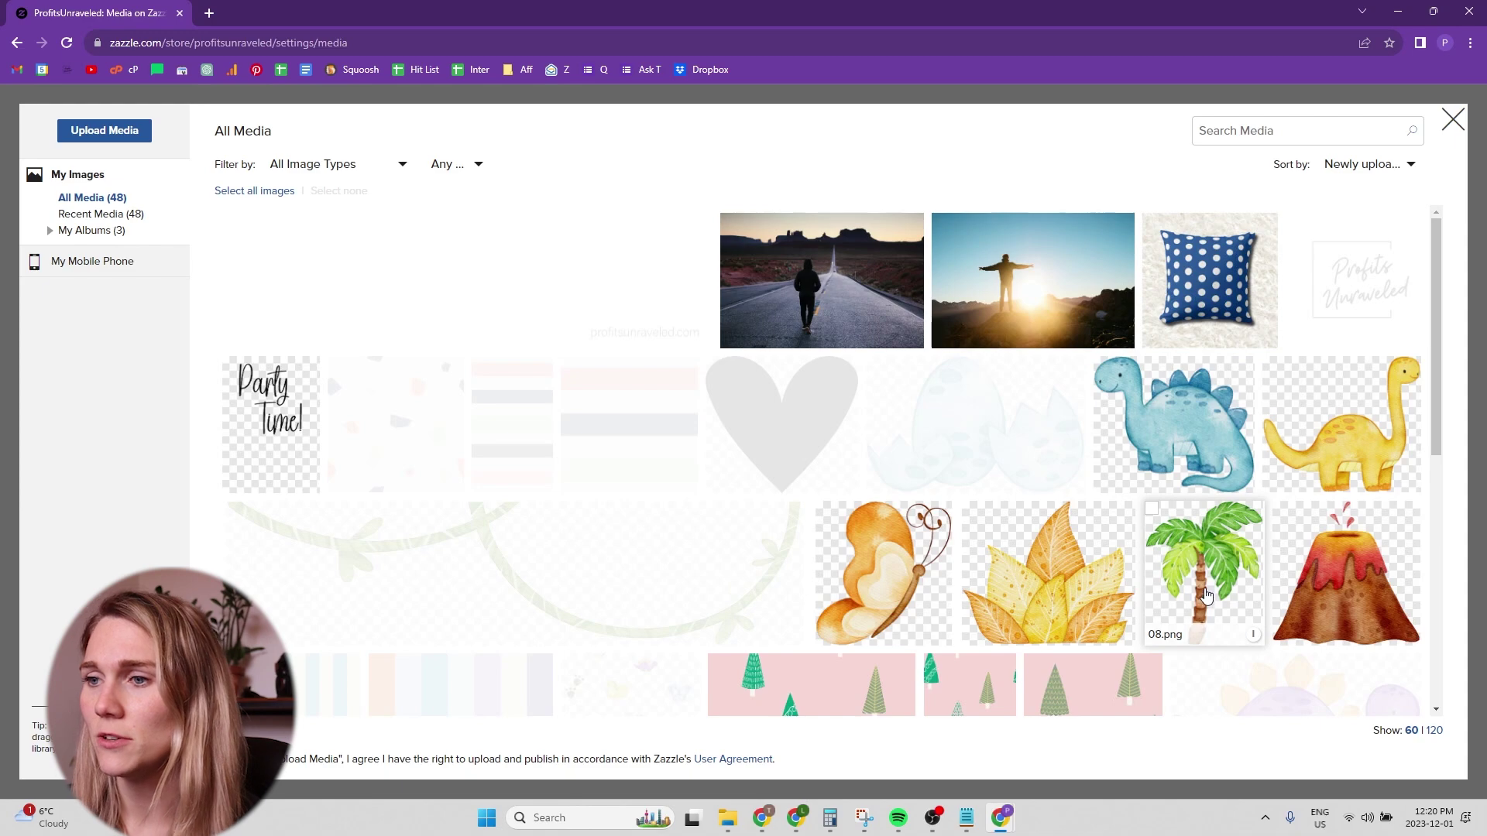
pyautogui.scroll(-4, 1204, 595)
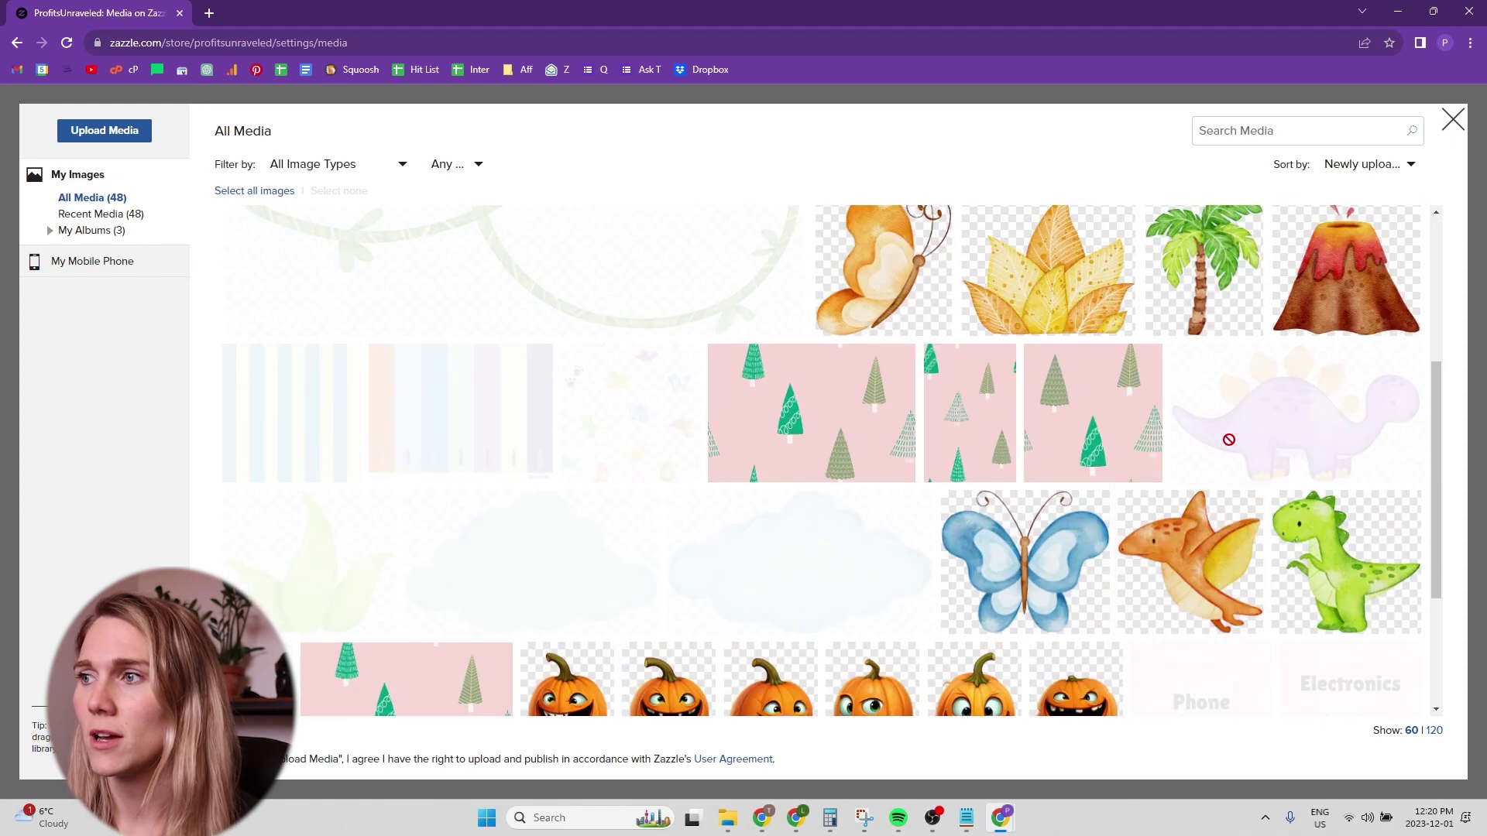
pyautogui.press('Escape')
# Add more library images to the store media, finishing with the pumpkin artwork
pyautogui.click(1151, 394)
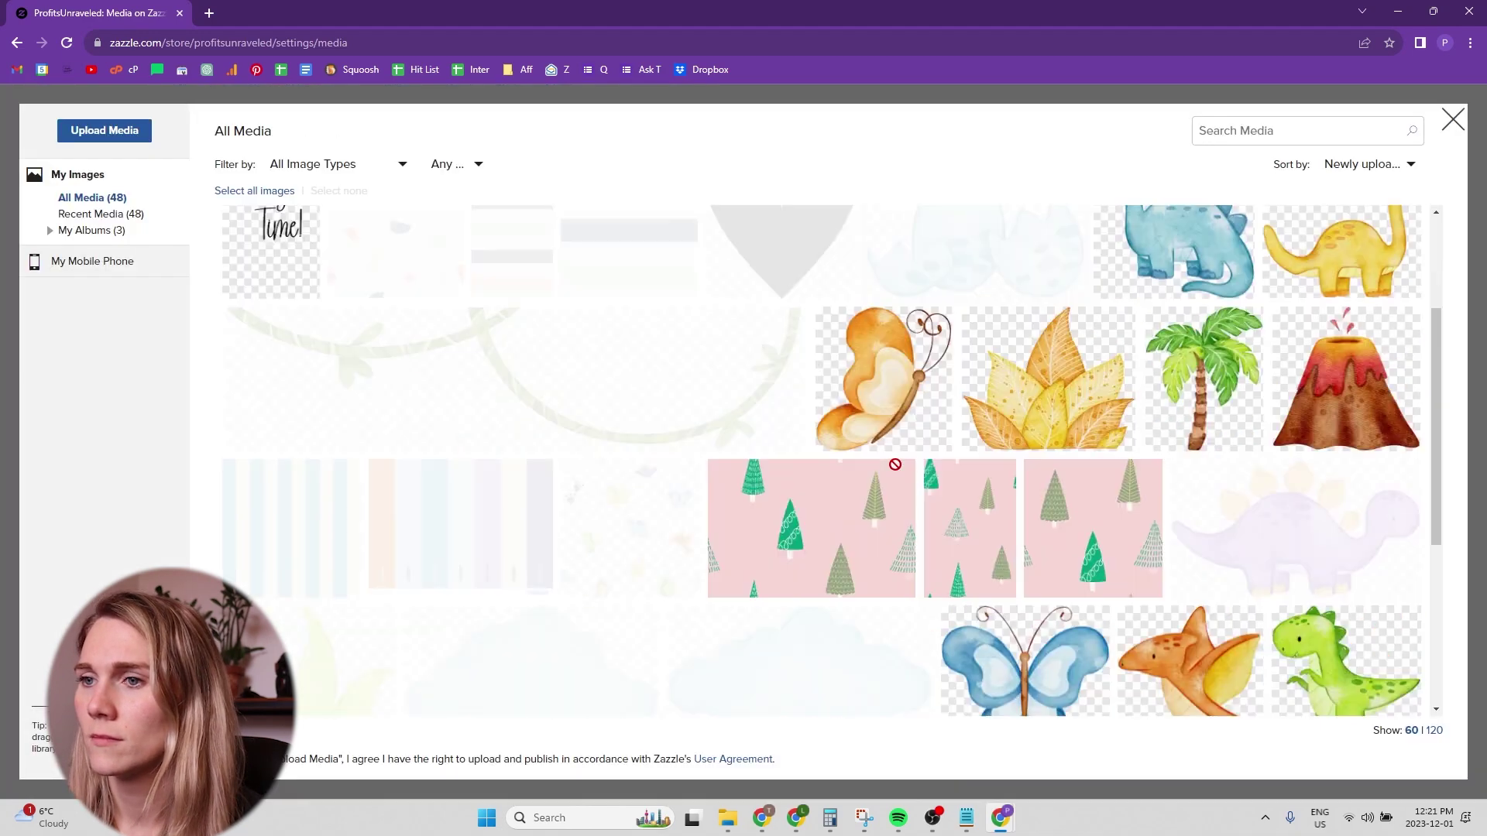
pyautogui.scroll(-1, 592, 480)
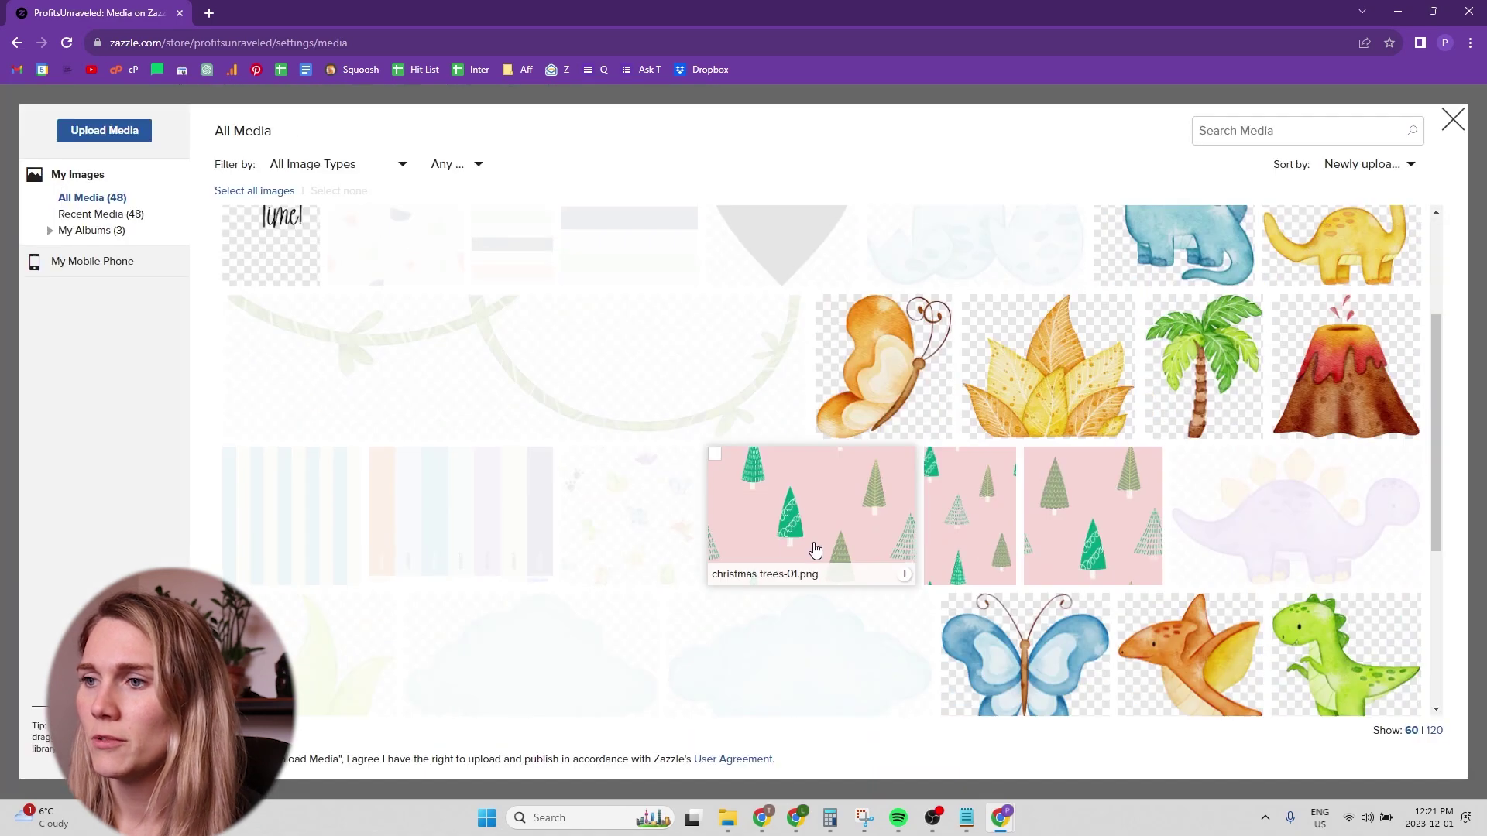
pyautogui.scroll(-3, 813, 554)
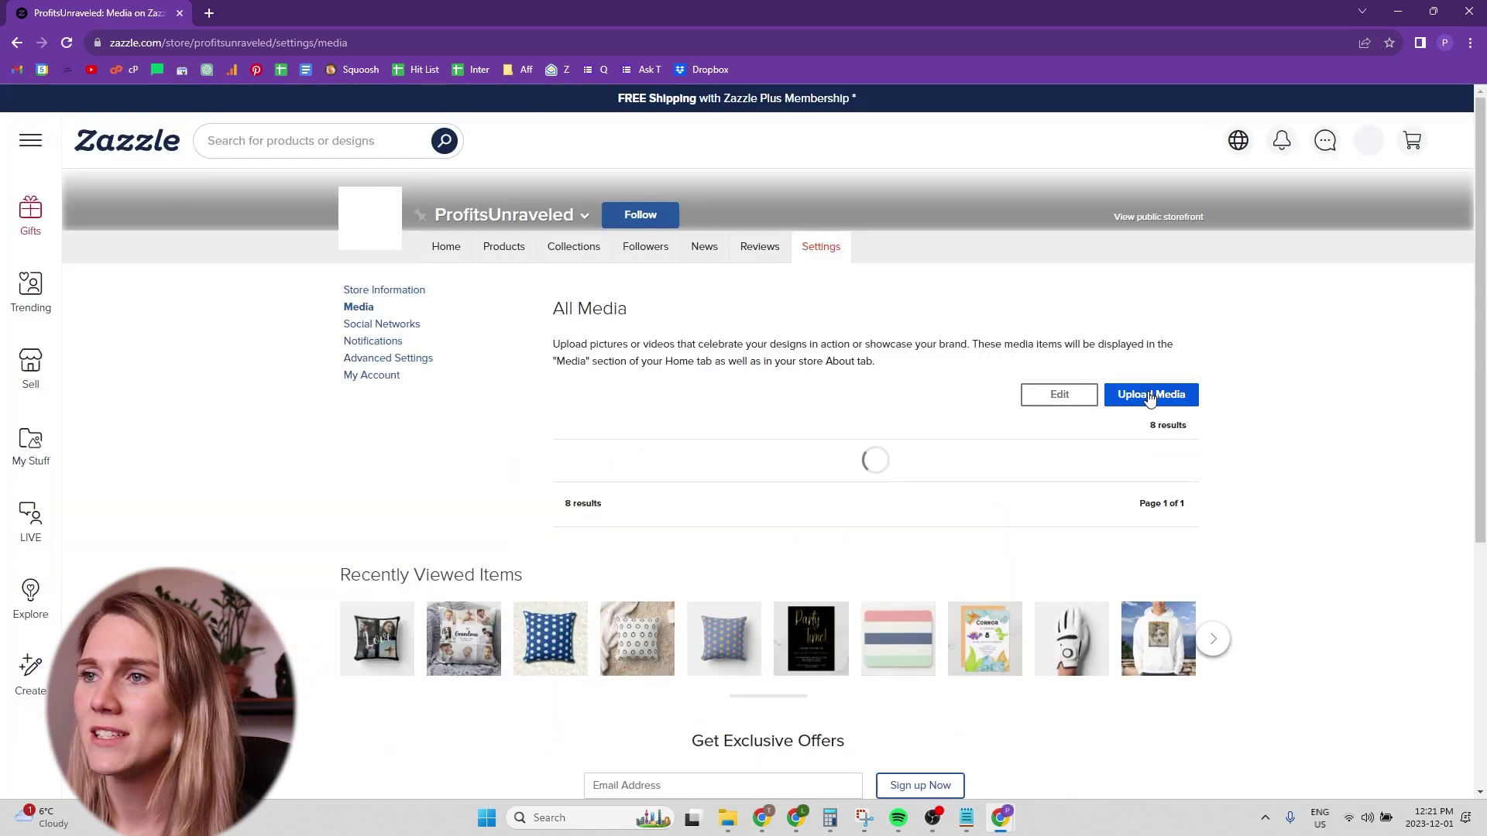
pyautogui.click(1152, 394)
pyautogui.scroll(-3, 1054, 555)
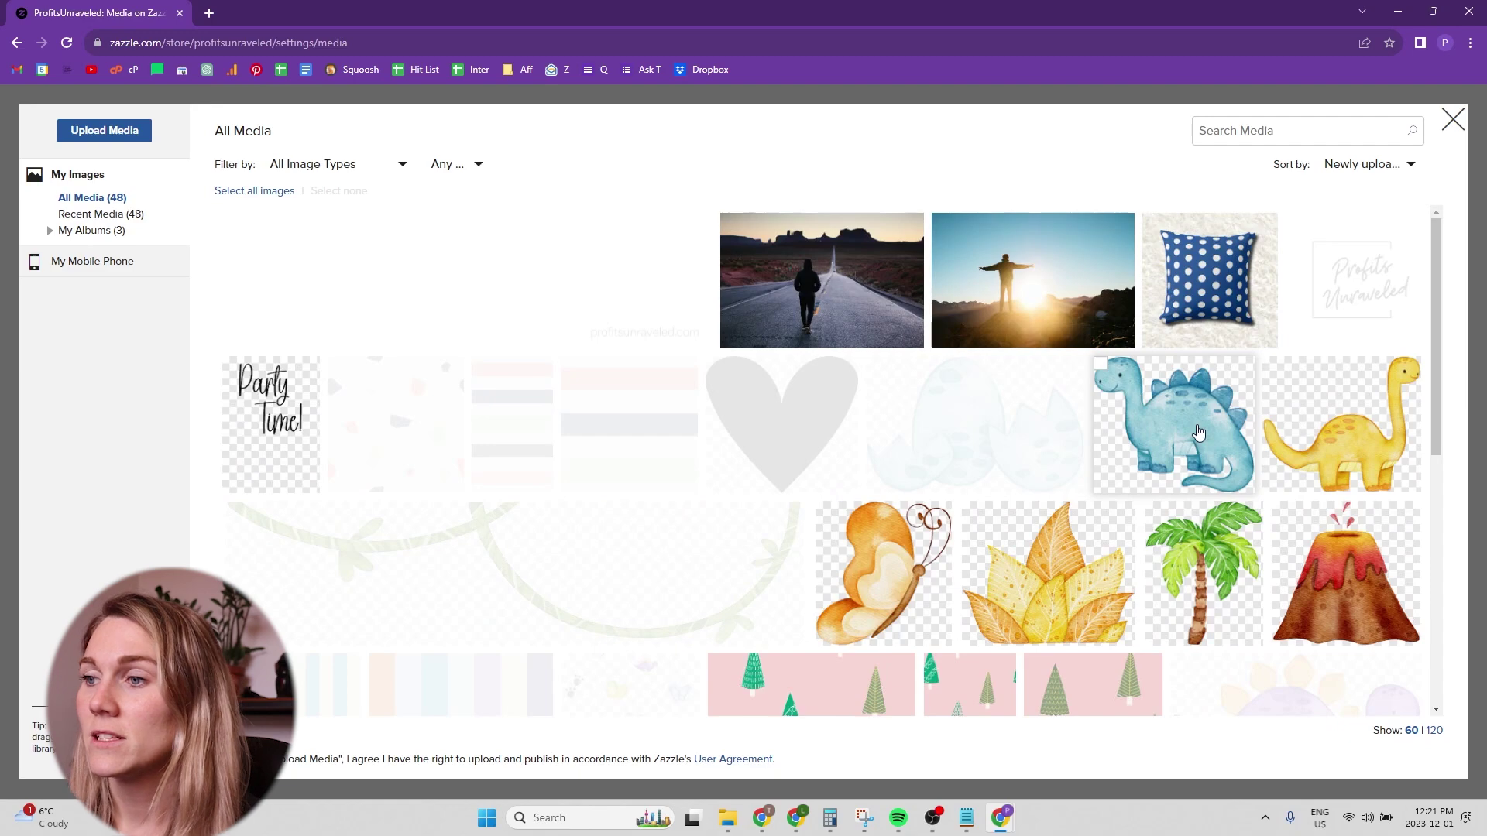
pyautogui.scroll(-5, 888, 486)
pyautogui.click(888, 486)
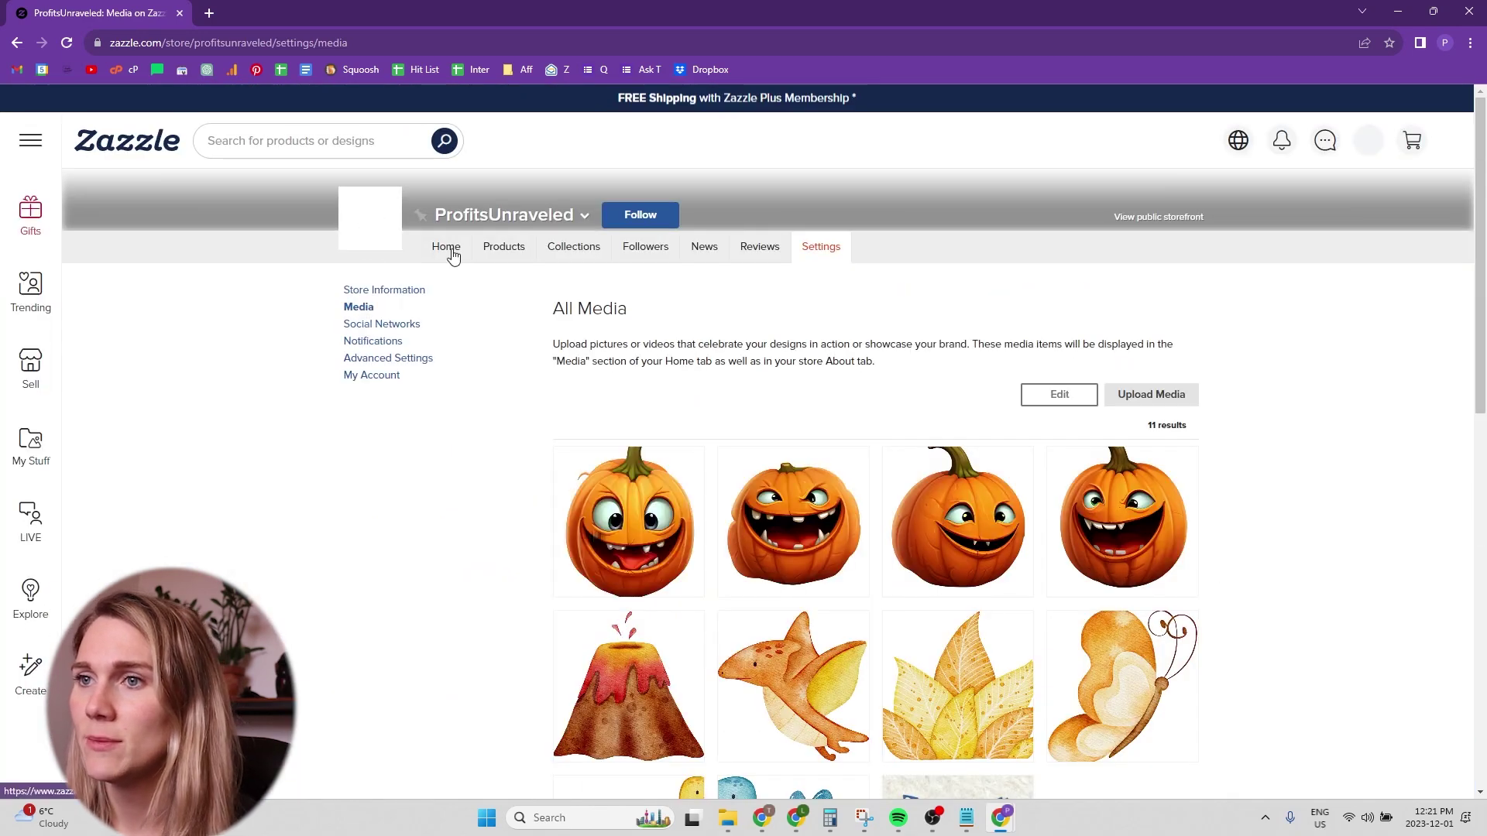
# Start a new store collection with its occasion set to Other
pyautogui.click(453, 255)
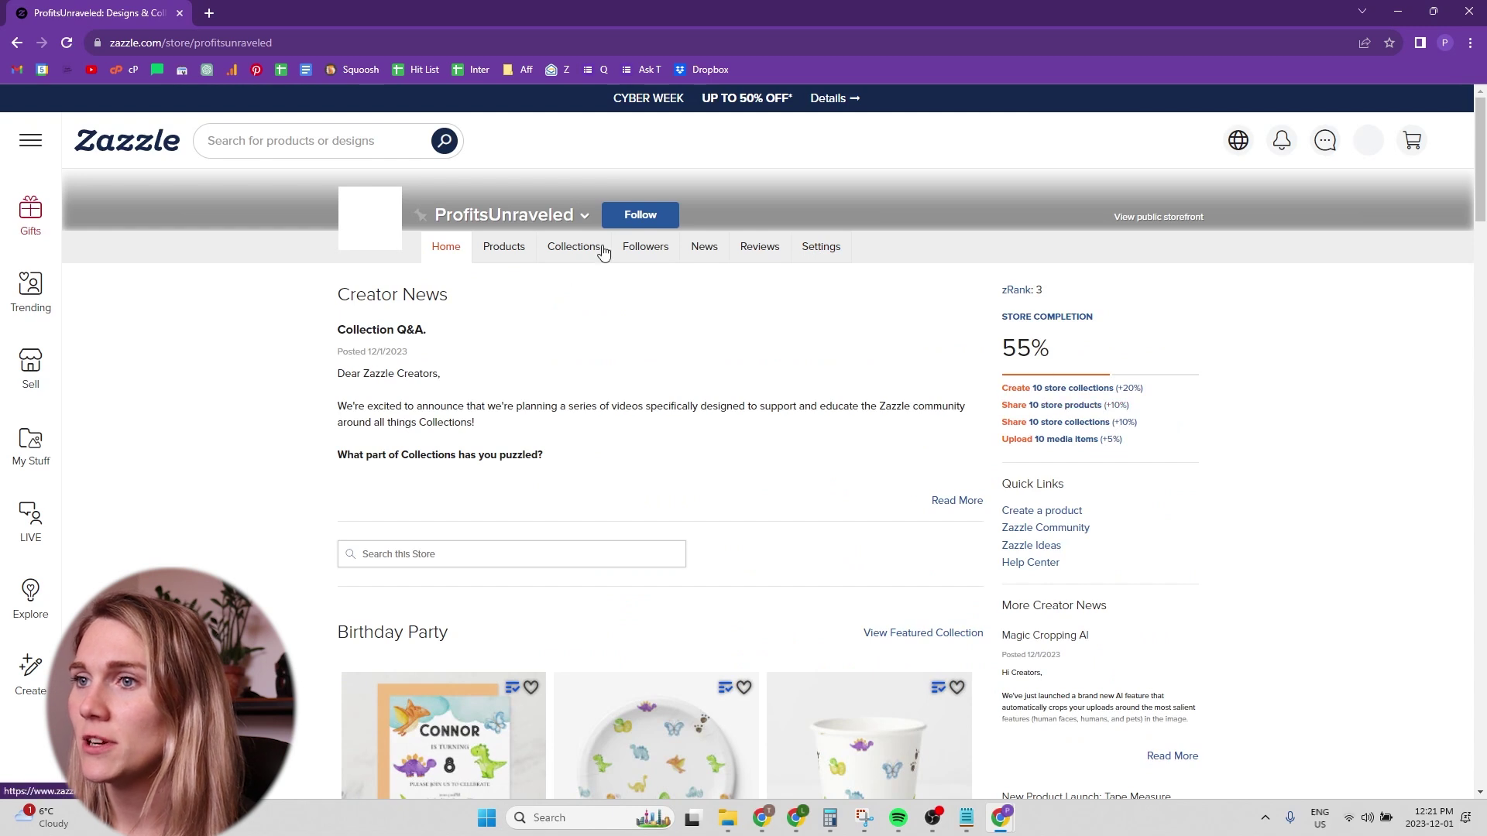
pyautogui.click(590, 256)
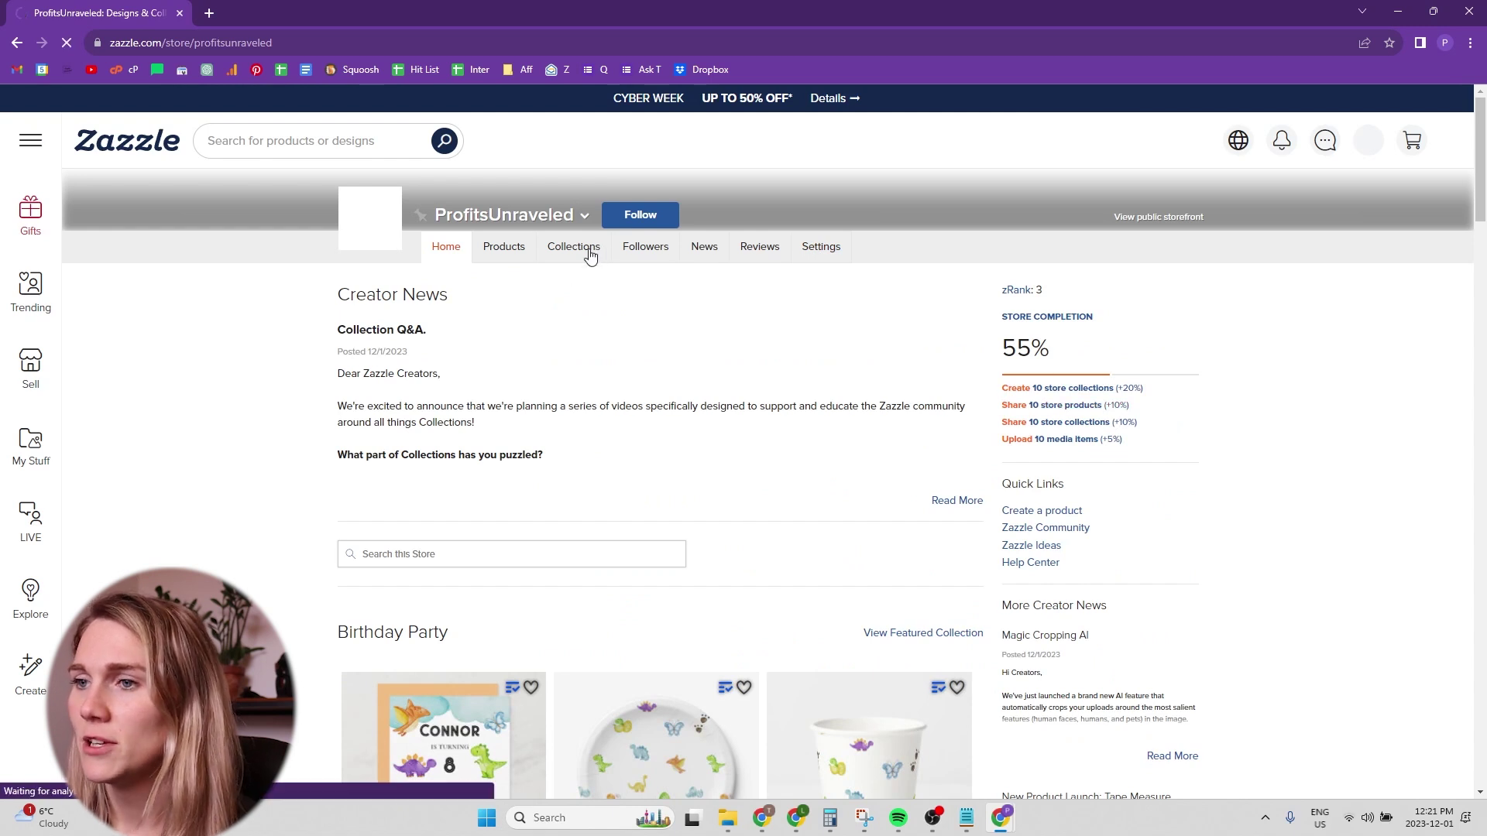
pyautogui.scroll(-4, 464, 574)
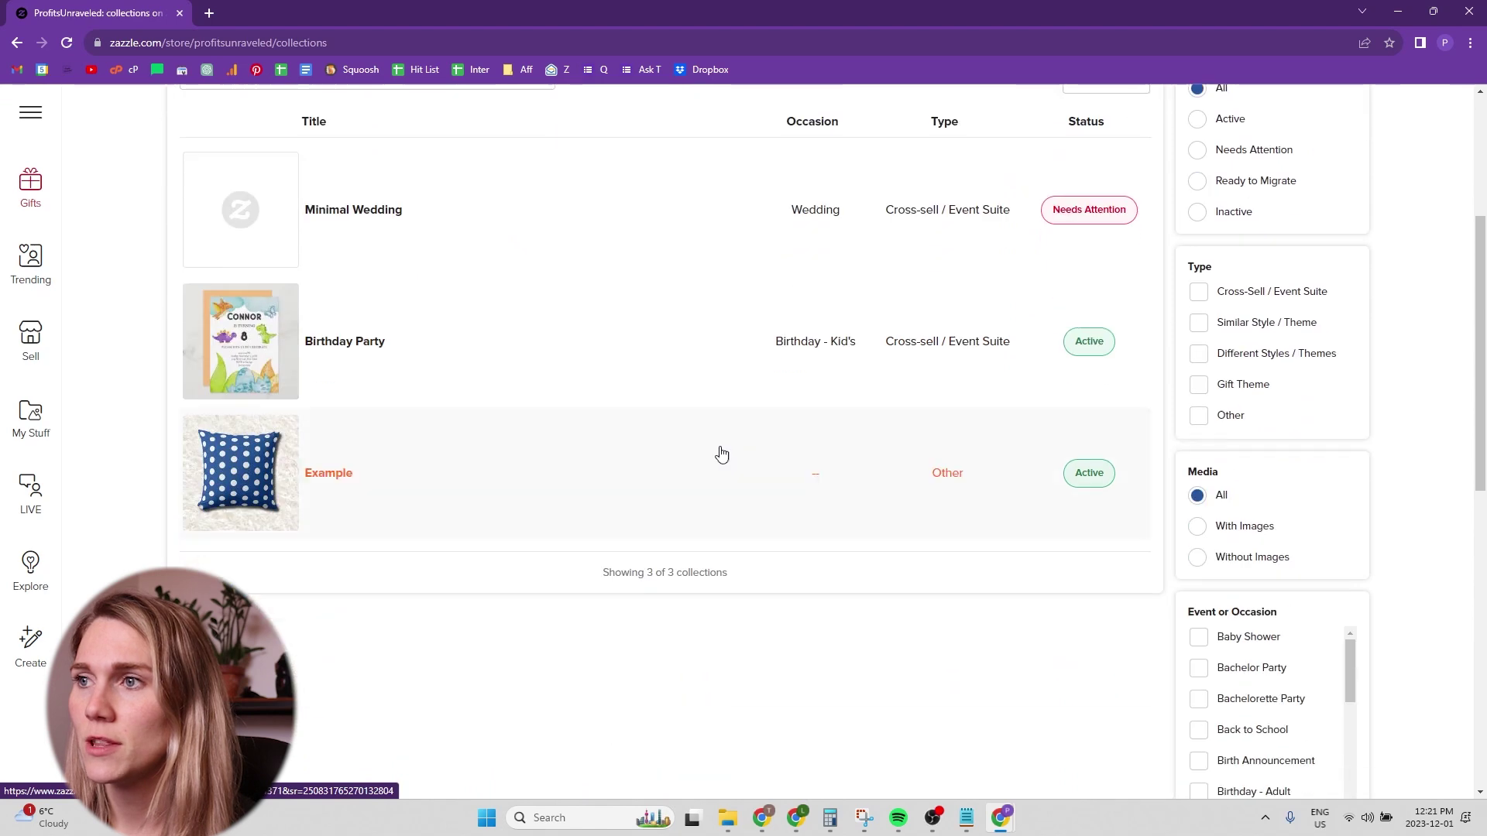
pyautogui.scroll(4, 721, 454)
pyautogui.click(1100, 319)
pyautogui.click(542, 318)
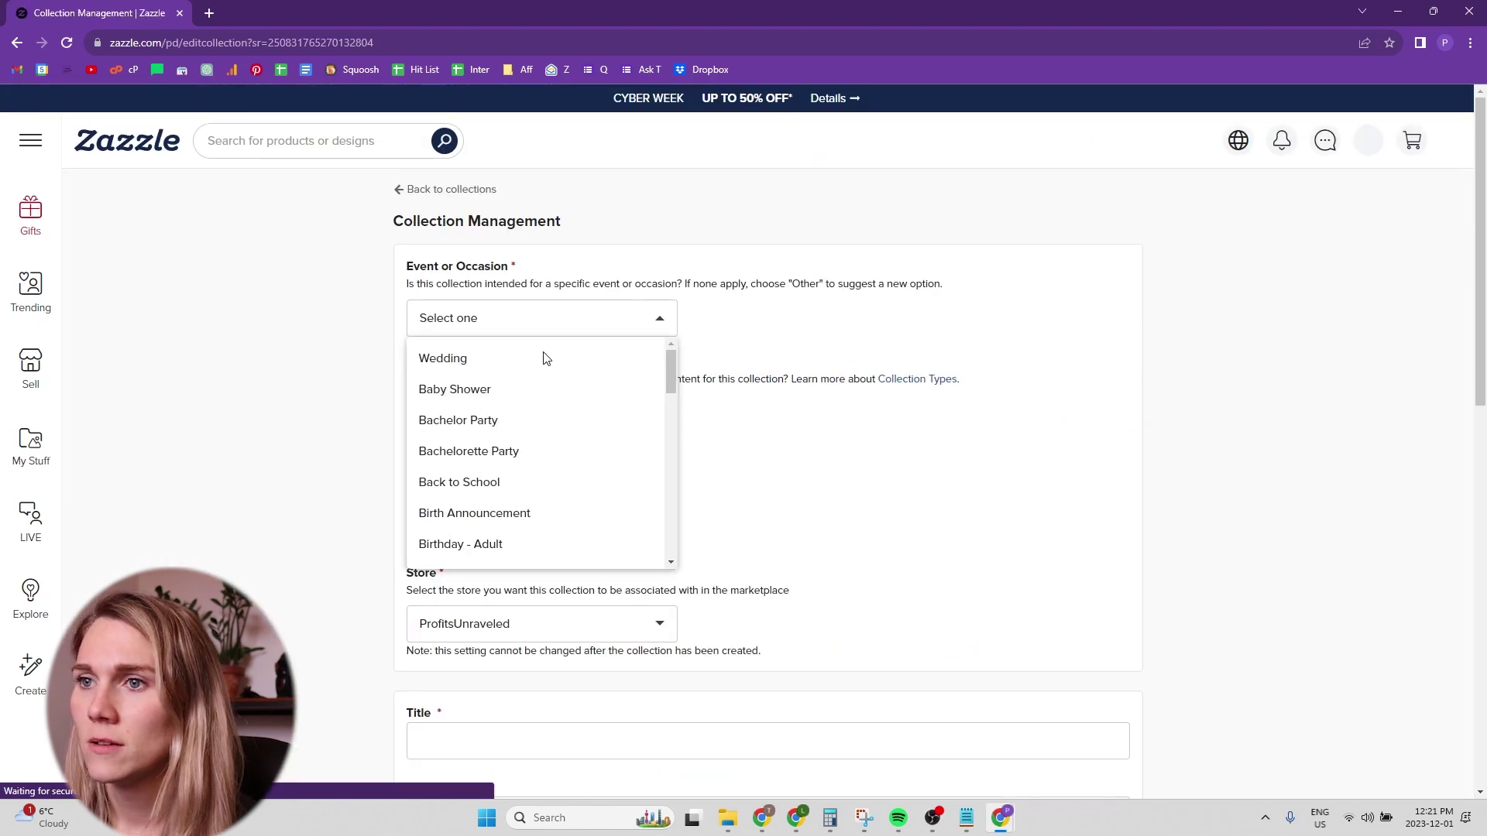
pyautogui.scroll(-5, 545, 358)
pyautogui.click(433, 415)
# Title the collection 'Throw Pillows' and create it
pyautogui.scroll(-1, 461, 392)
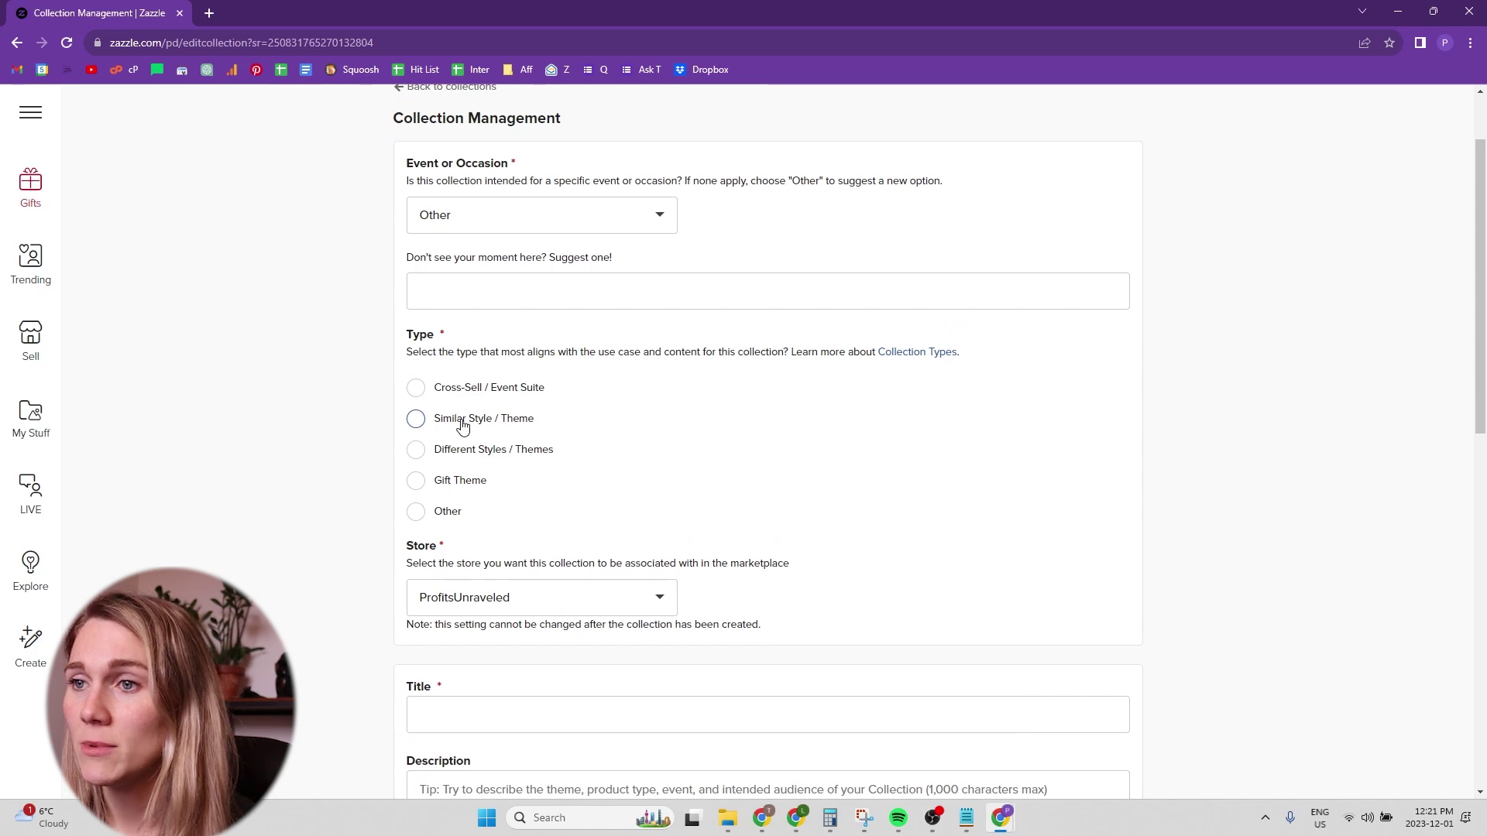
pyautogui.scroll(-5, 462, 425)
pyautogui.click(524, 286)
pyautogui.write('Throw Pillows')
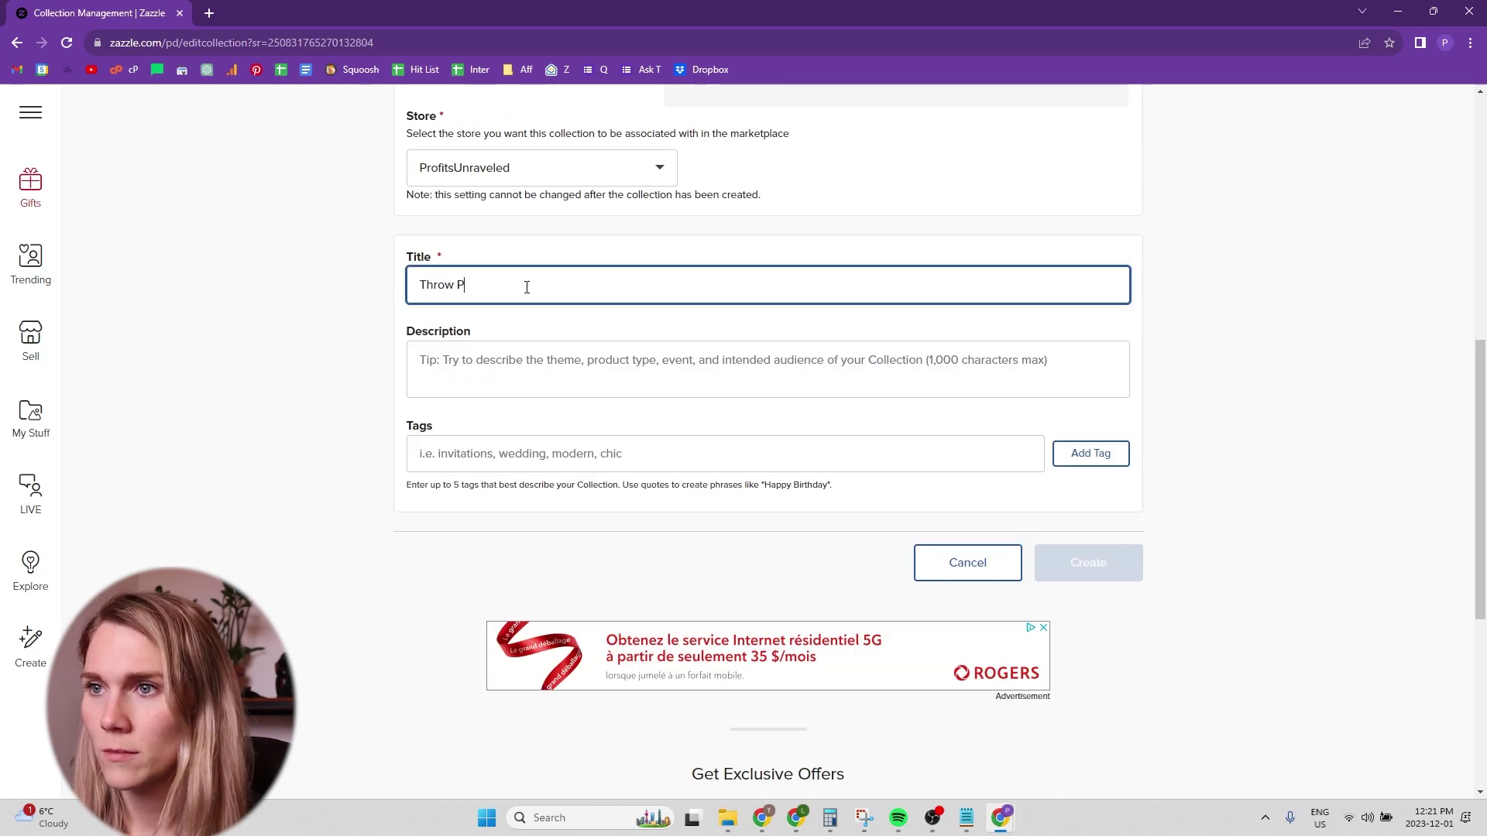
pyautogui.click(1087, 563)
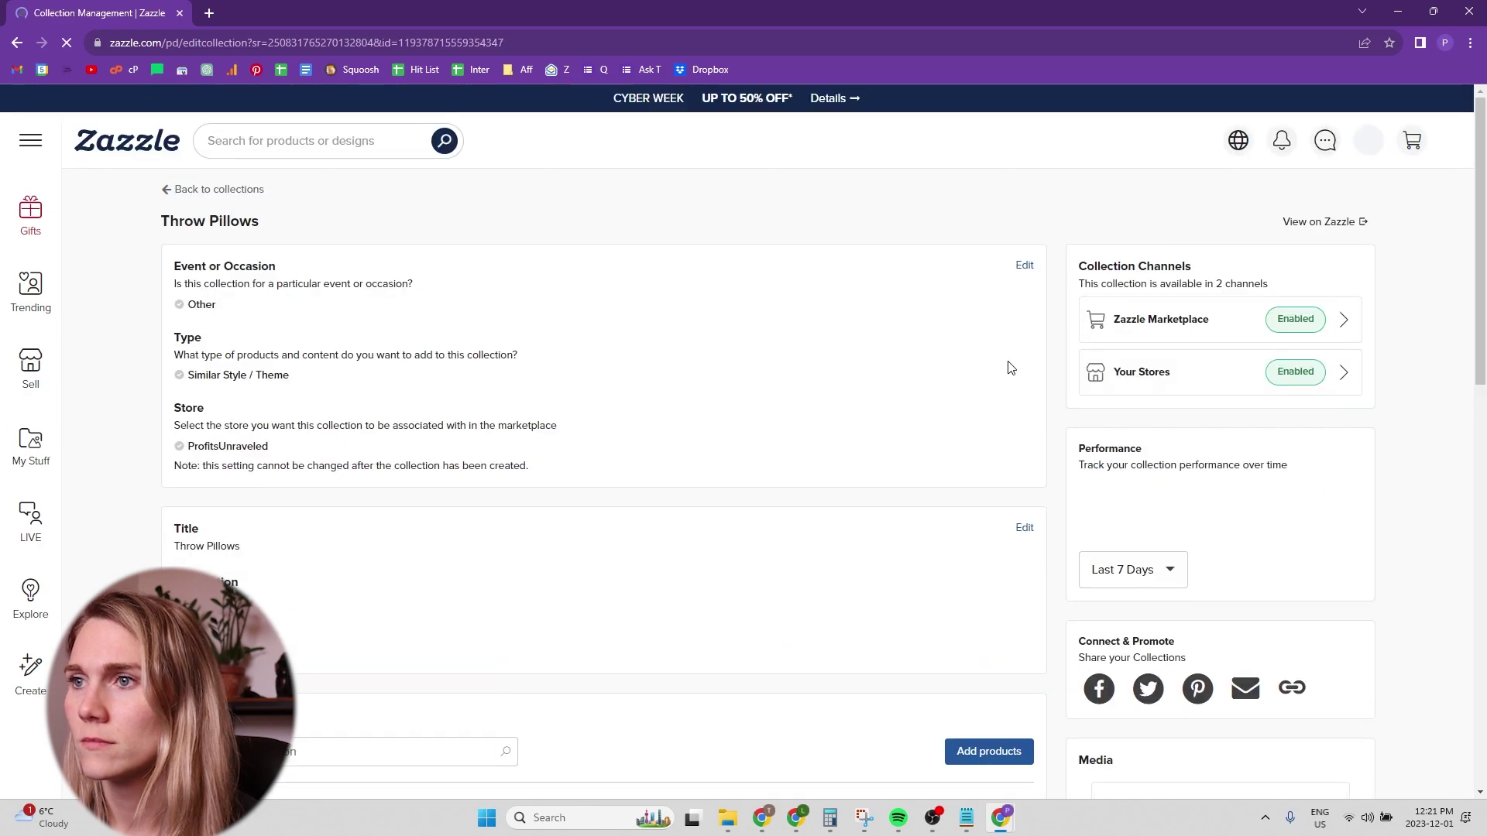
# Return to the collections list and view the store's 19 products
pyautogui.click(222, 192)
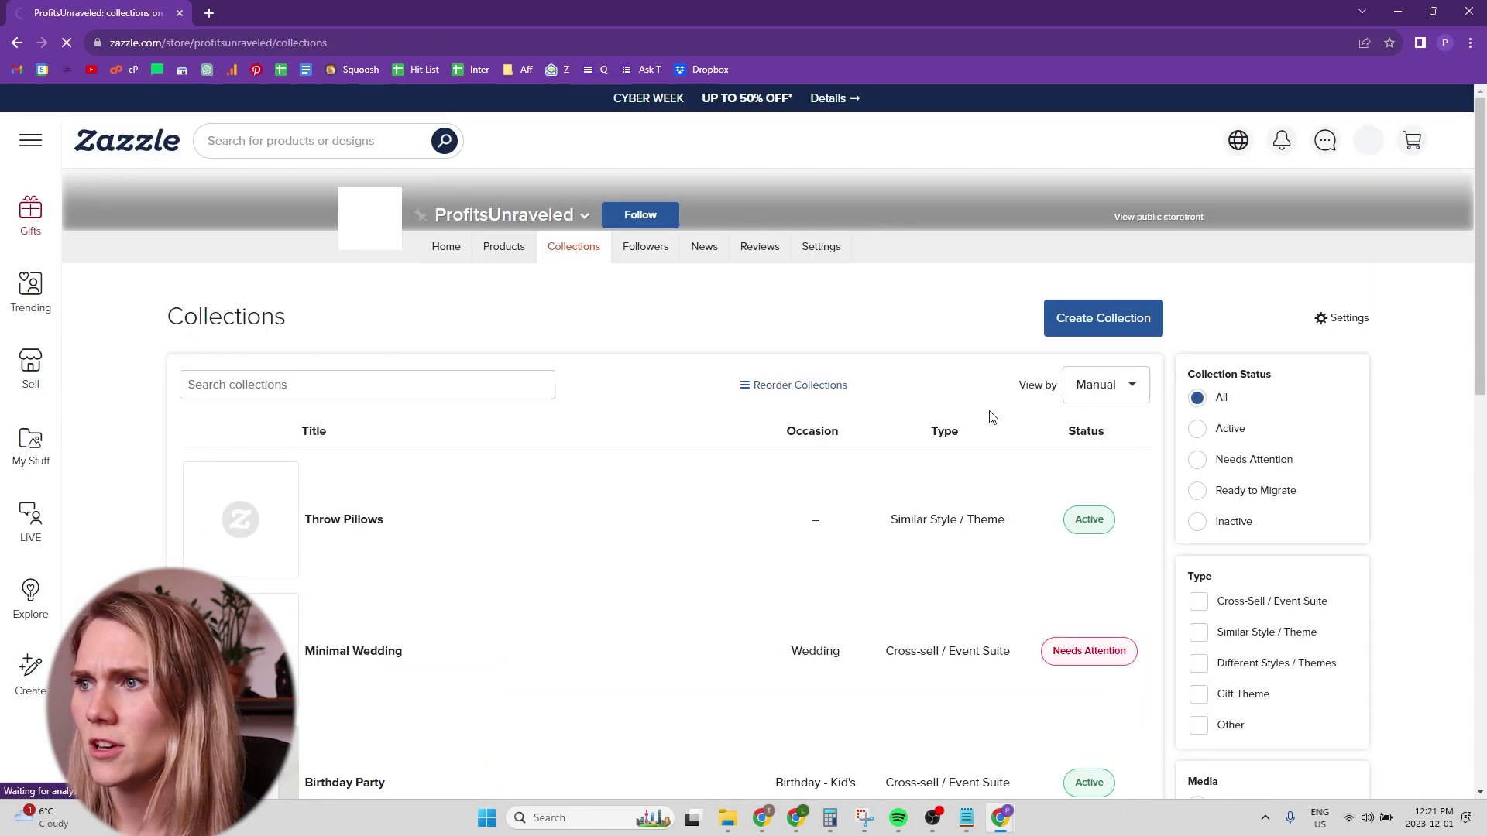
pyautogui.click(474, 254)
pyautogui.scroll(-5, 728, 484)
pyautogui.scroll(4, 745, 478)
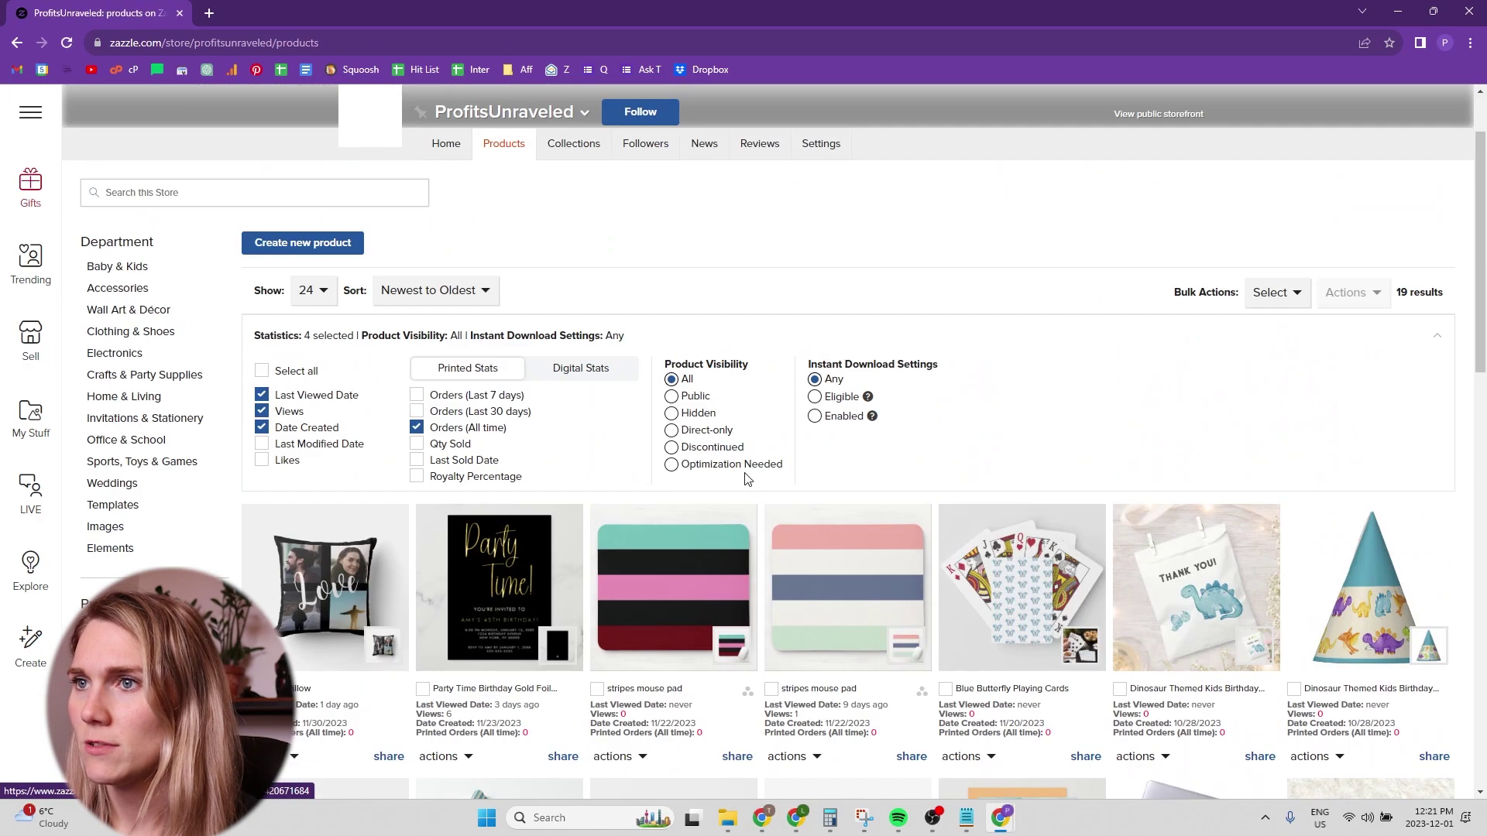
# Create the 'Mousepads' collection with occasion Other and type Similar Style / Theme
pyautogui.click(580, 145)
pyautogui.click(1102, 319)
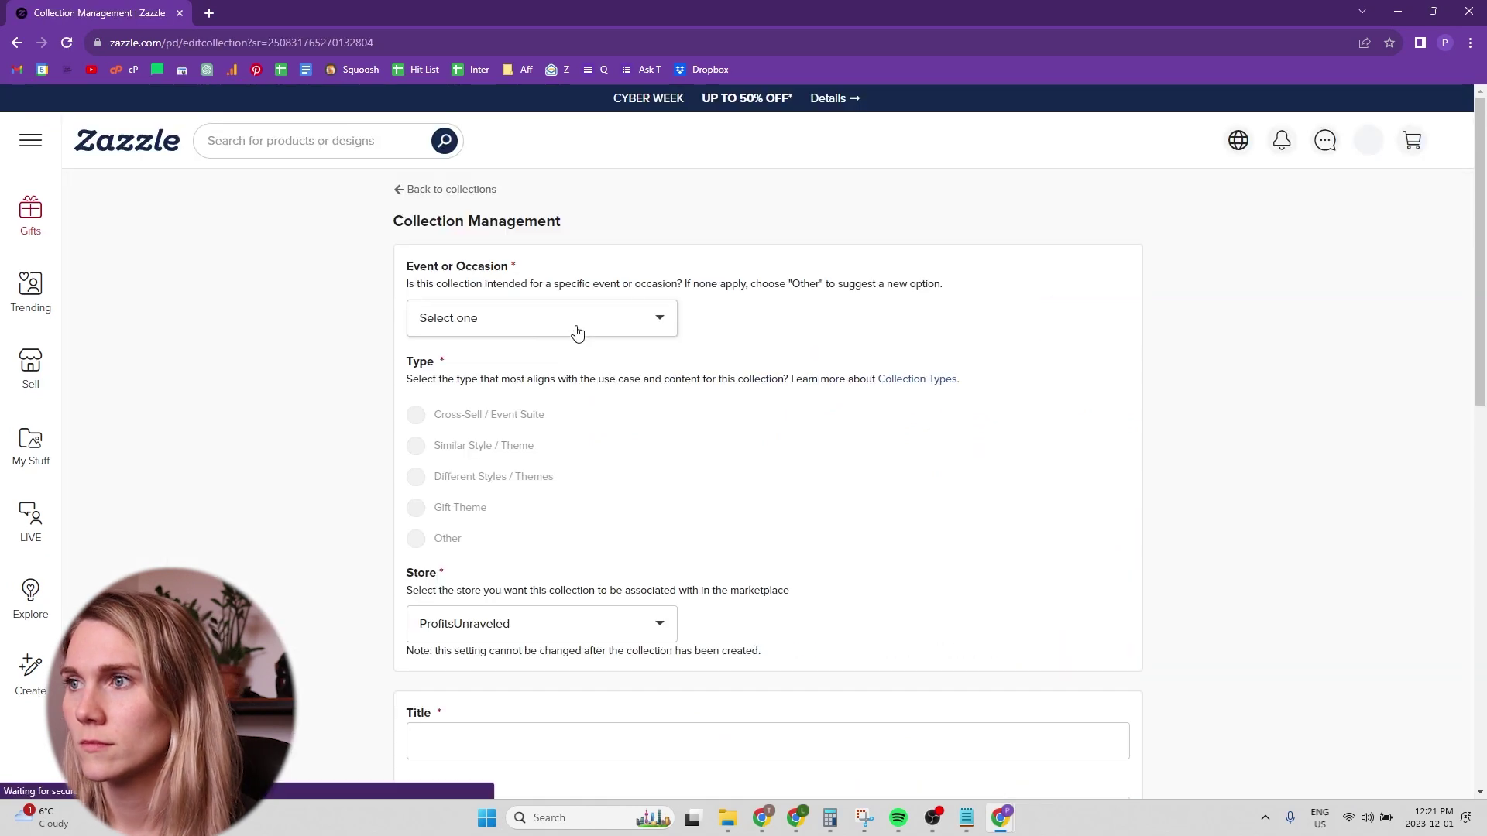
pyautogui.click(464, 331)
pyautogui.scroll(-3, 491, 542)
pyautogui.click(491, 531)
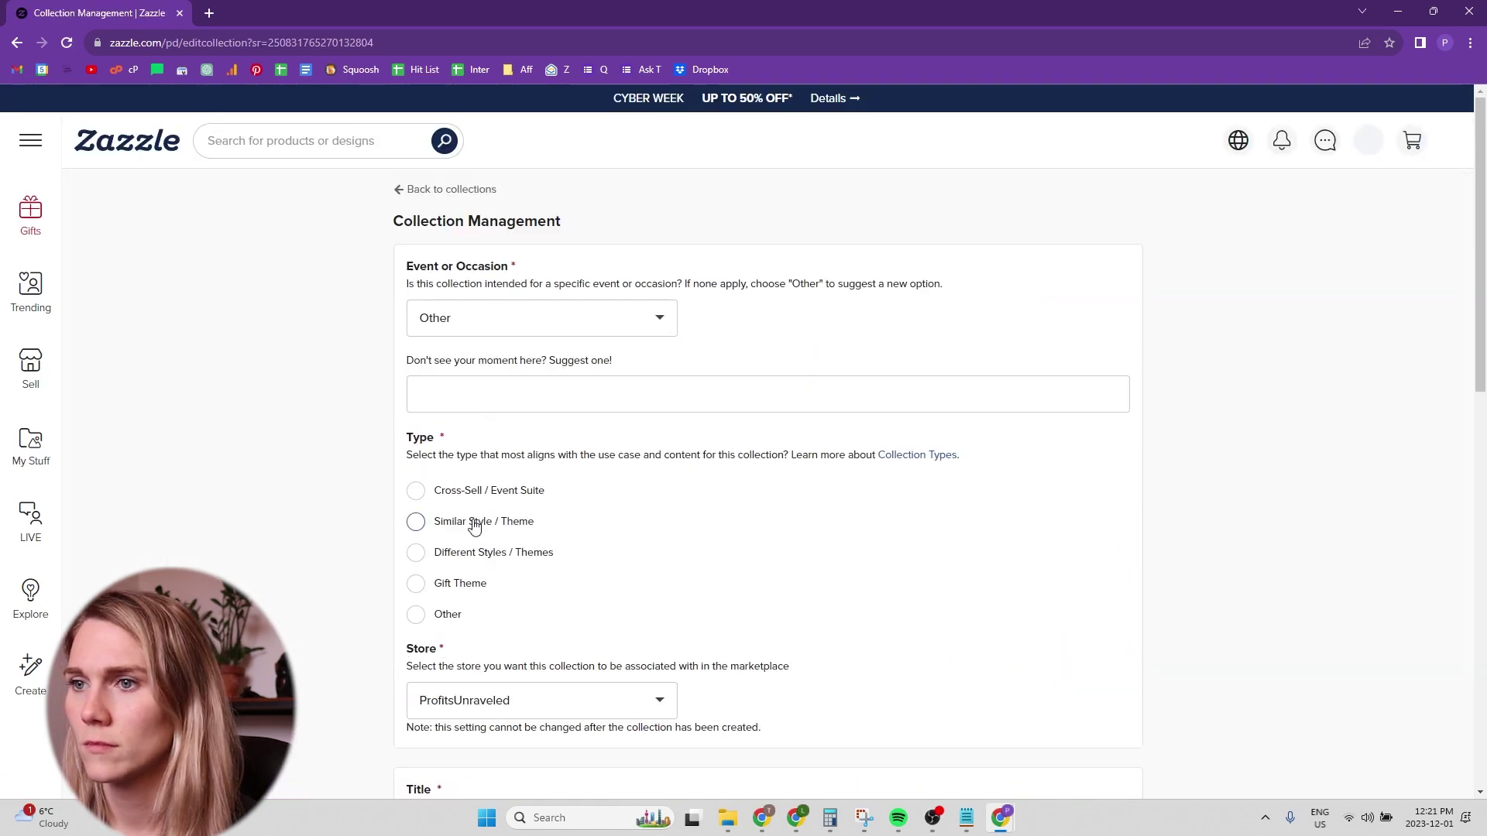
pyautogui.click(416, 522)
pyautogui.scroll(-4, 474, 526)
pyautogui.click(459, 591)
pyautogui.write('Mousepads')
pyautogui.scroll(-6, 482, 581)
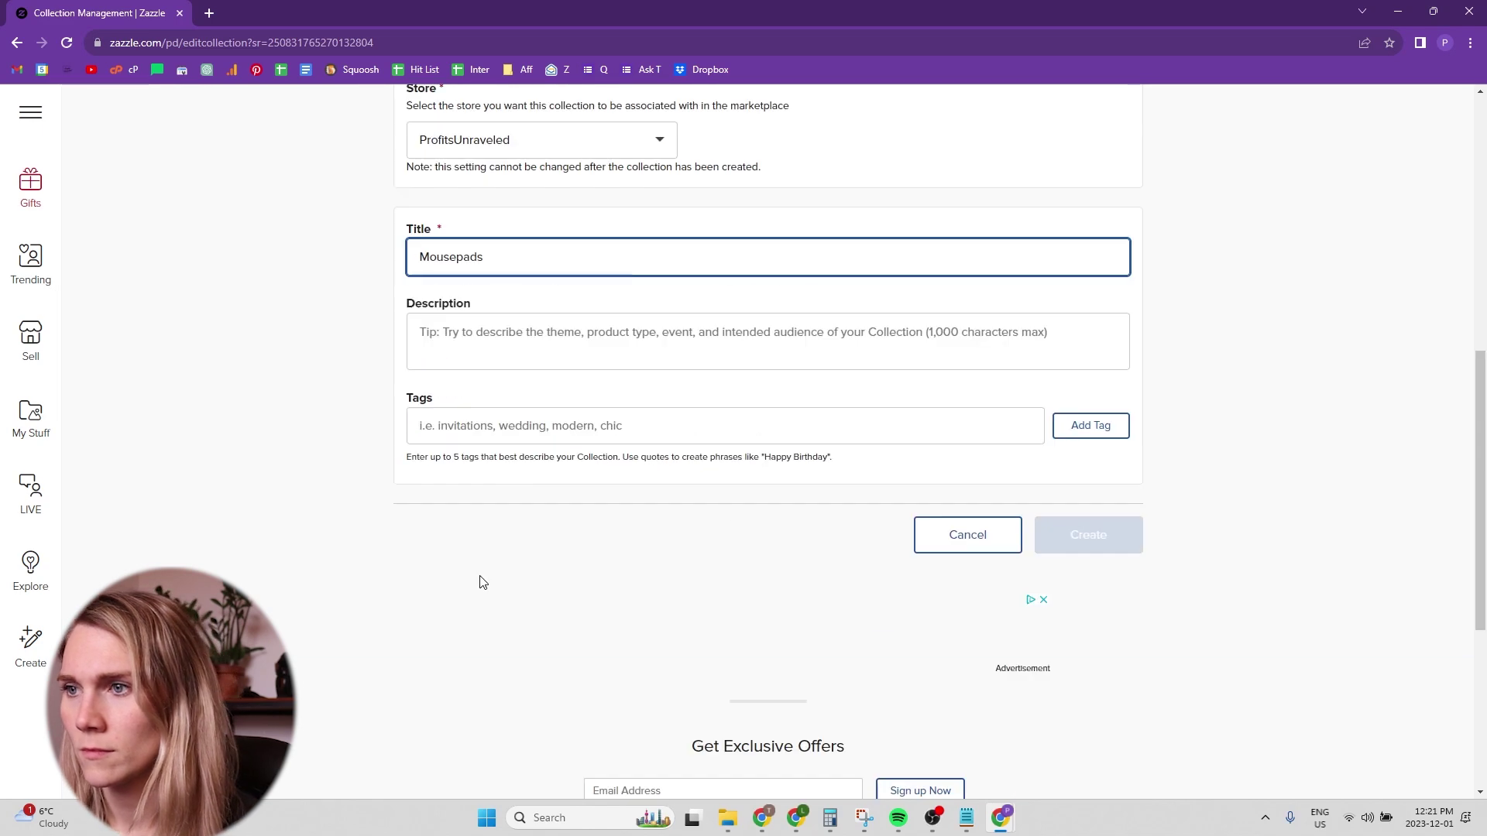
pyautogui.click(1096, 370)
pyautogui.click(211, 189)
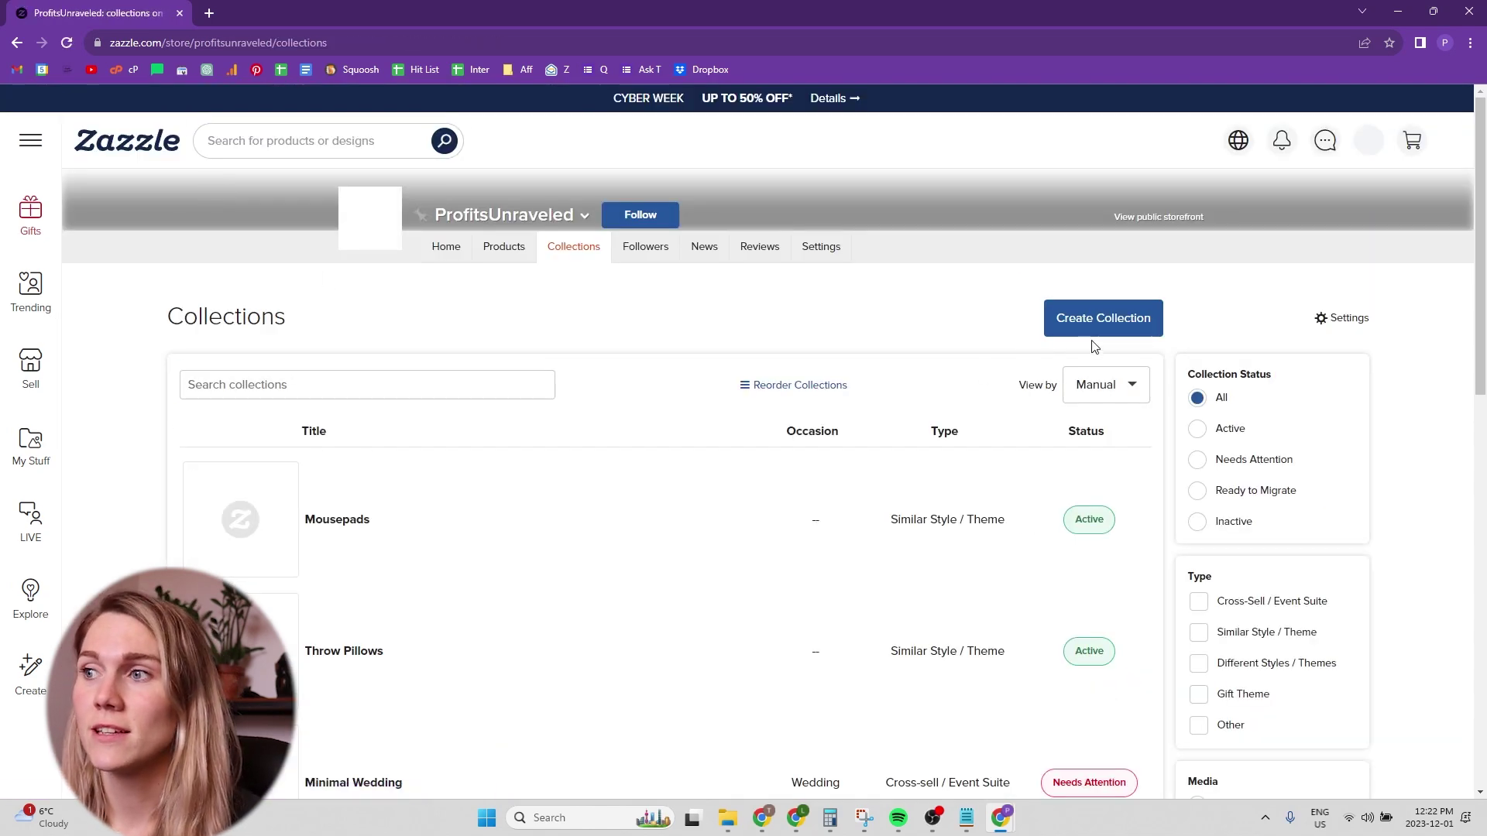
# Set up the Wrapping Paper collection with occasion Other and type Similar Style / Theme
pyautogui.click(1093, 334)
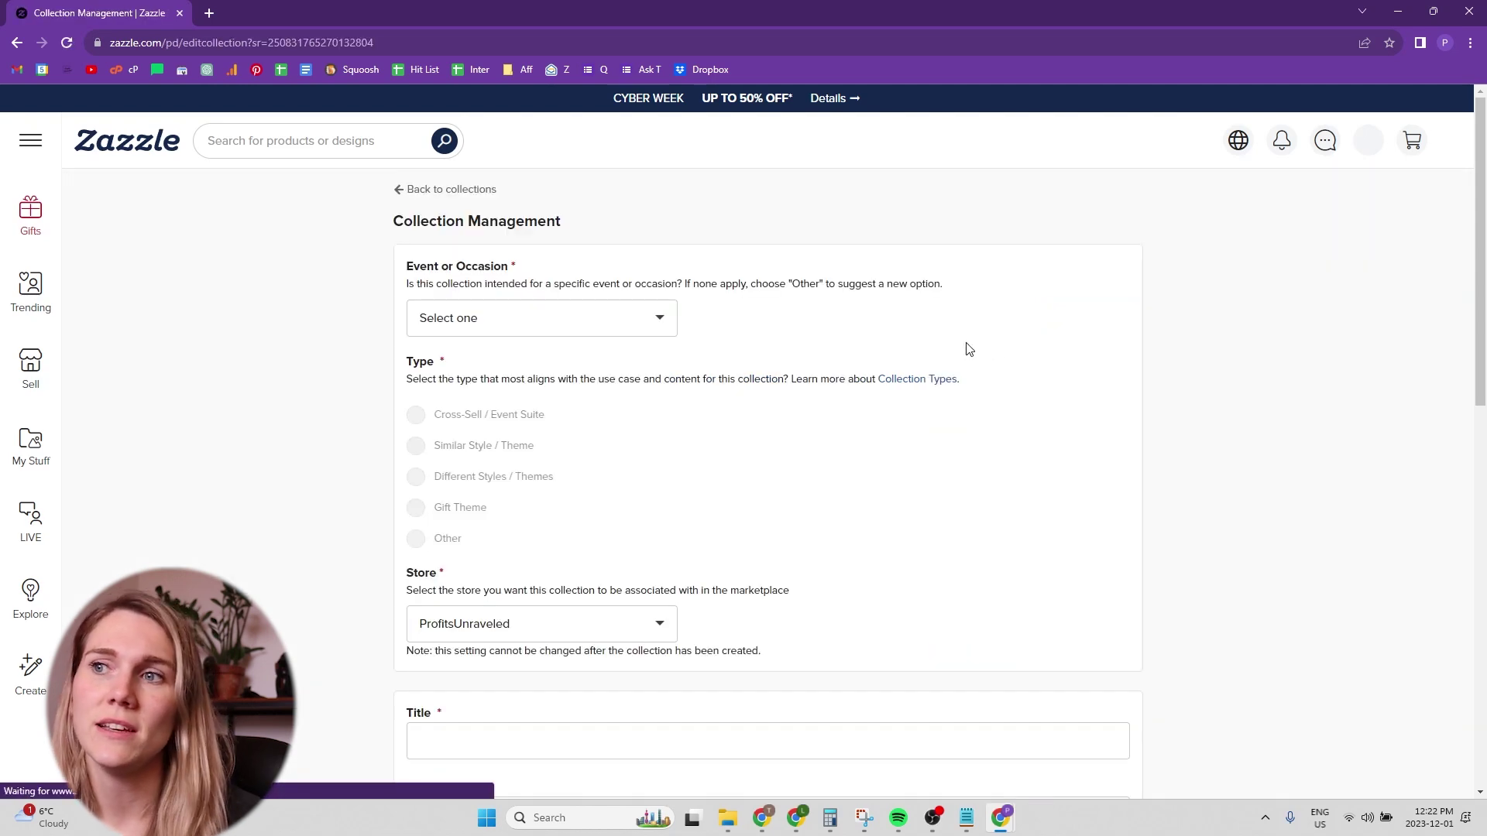
pyautogui.click(514, 319)
pyautogui.scroll(-10, 531, 415)
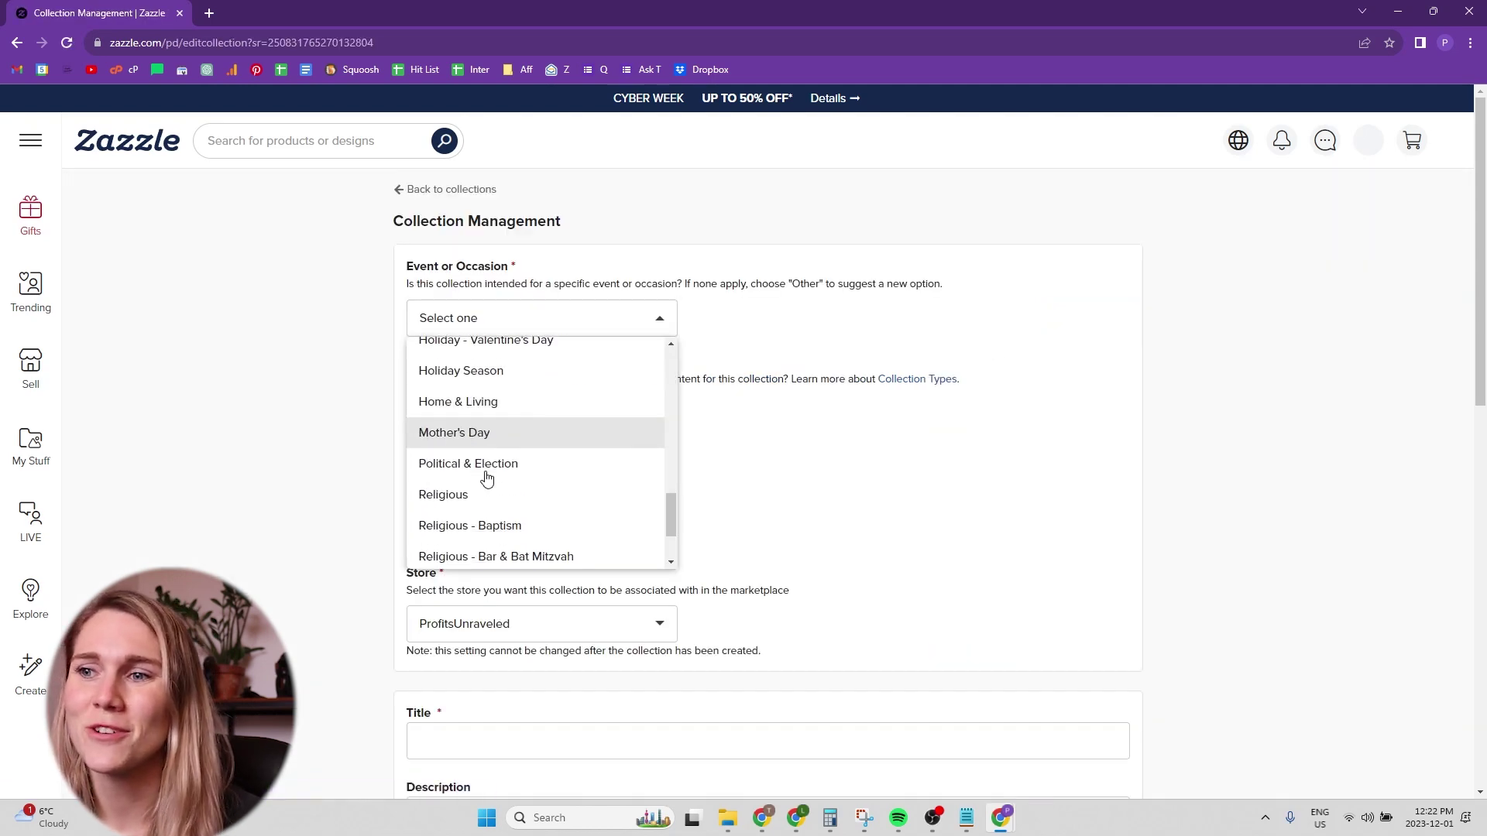
pyautogui.scroll(-3, 466, 537)
pyautogui.click(518, 239)
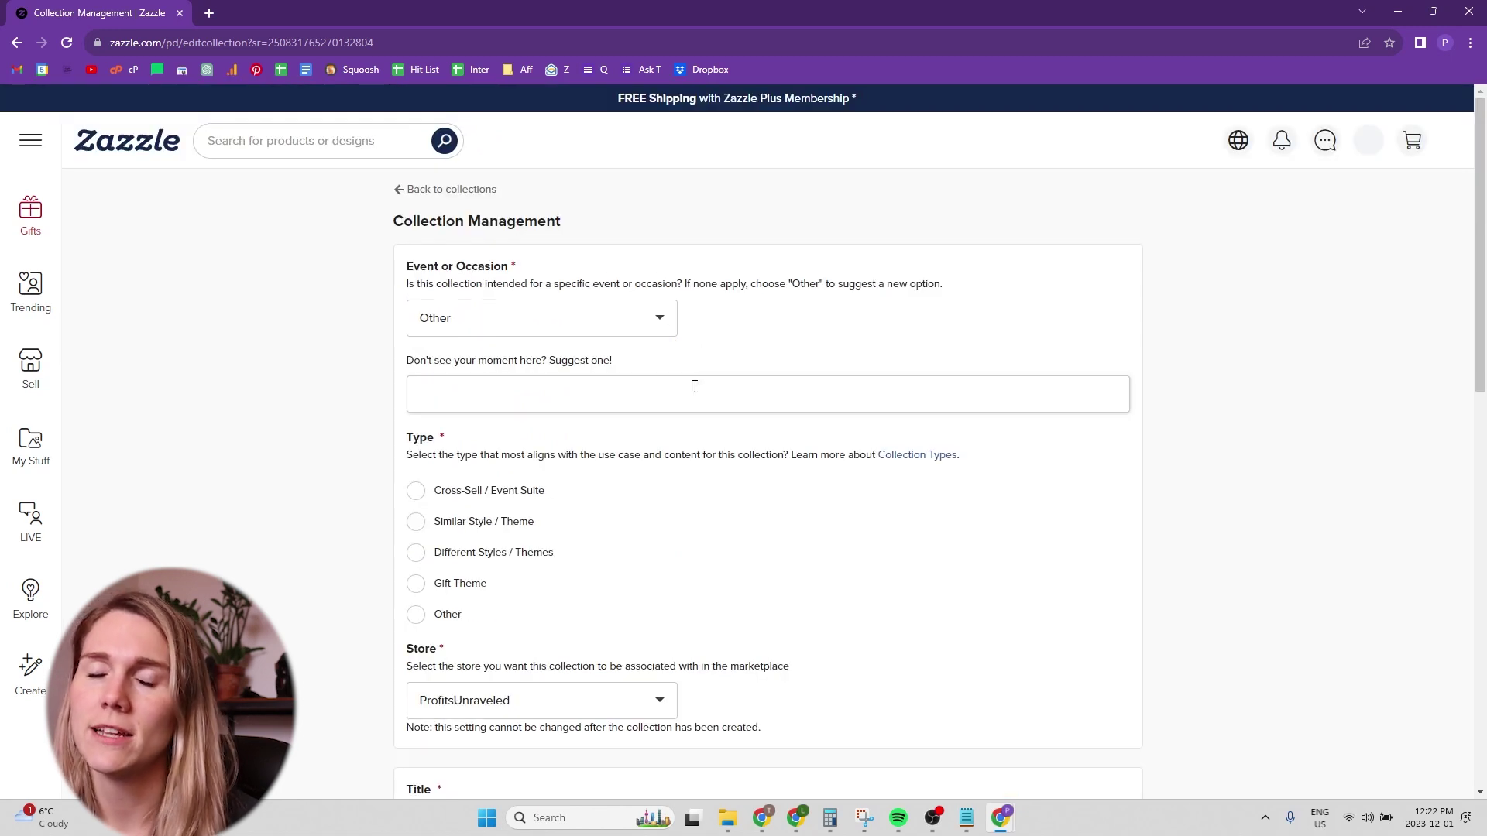
pyautogui.click(416, 521)
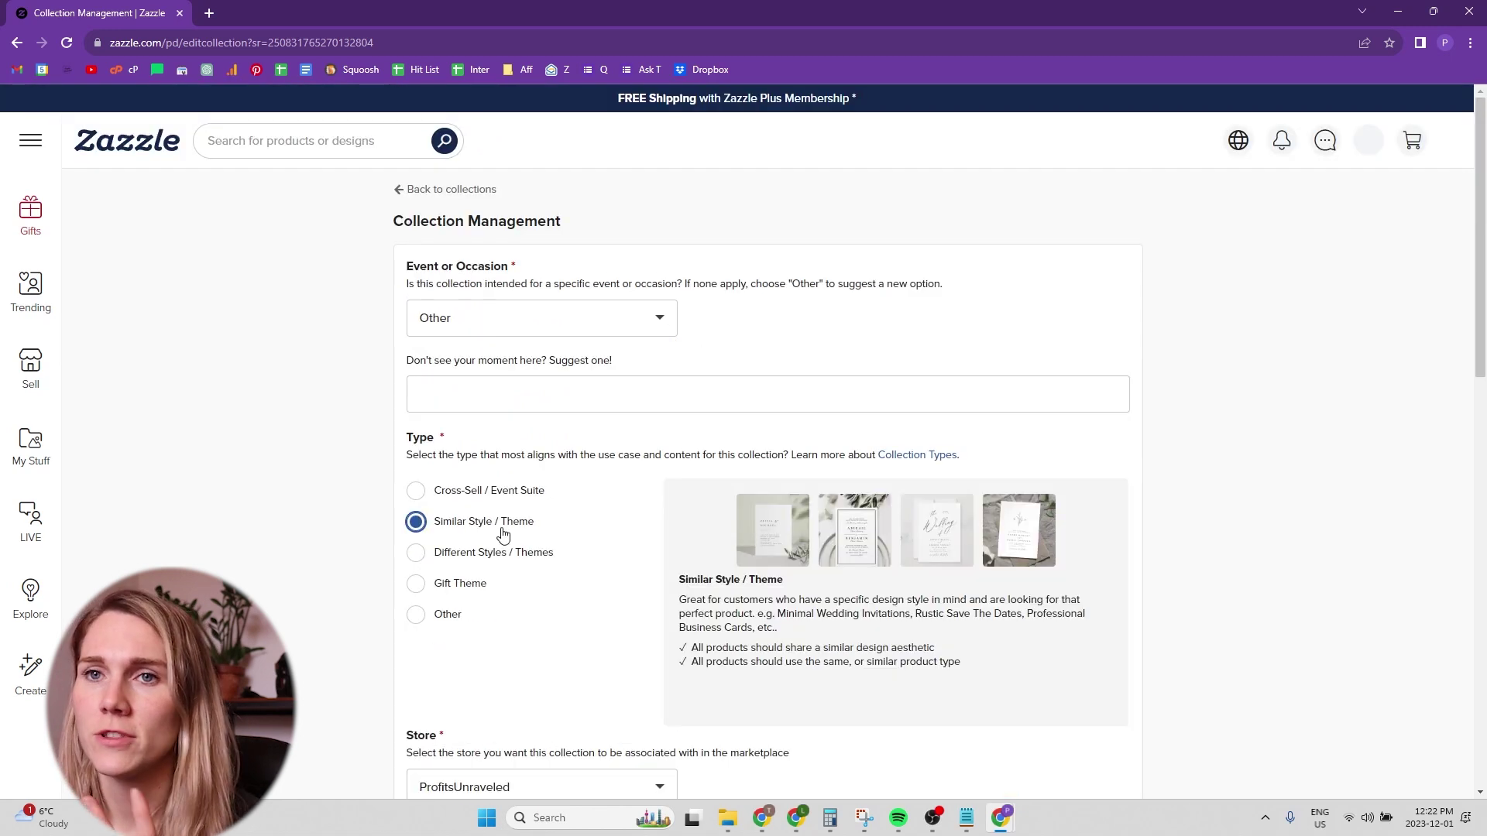
pyautogui.scroll(-5, 511, 511)
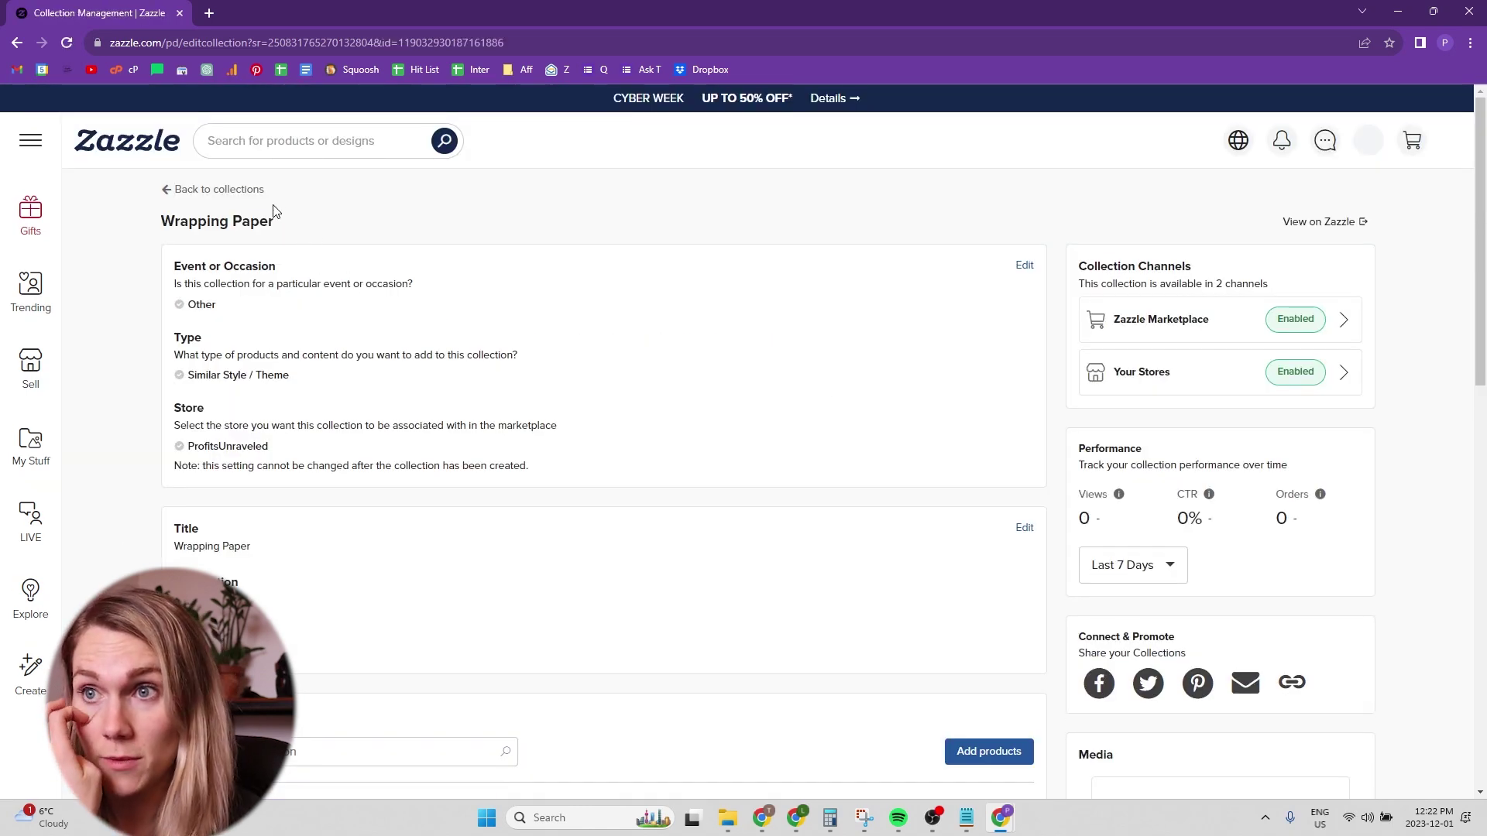
pyautogui.click(250, 190)
# Open Wrapping Paper, Mousepads, Throw Pillows and Minimal Wedding collections in new tabs
pyautogui.scroll(-3, 364, 465)
pyautogui.rightClick(370, 218)
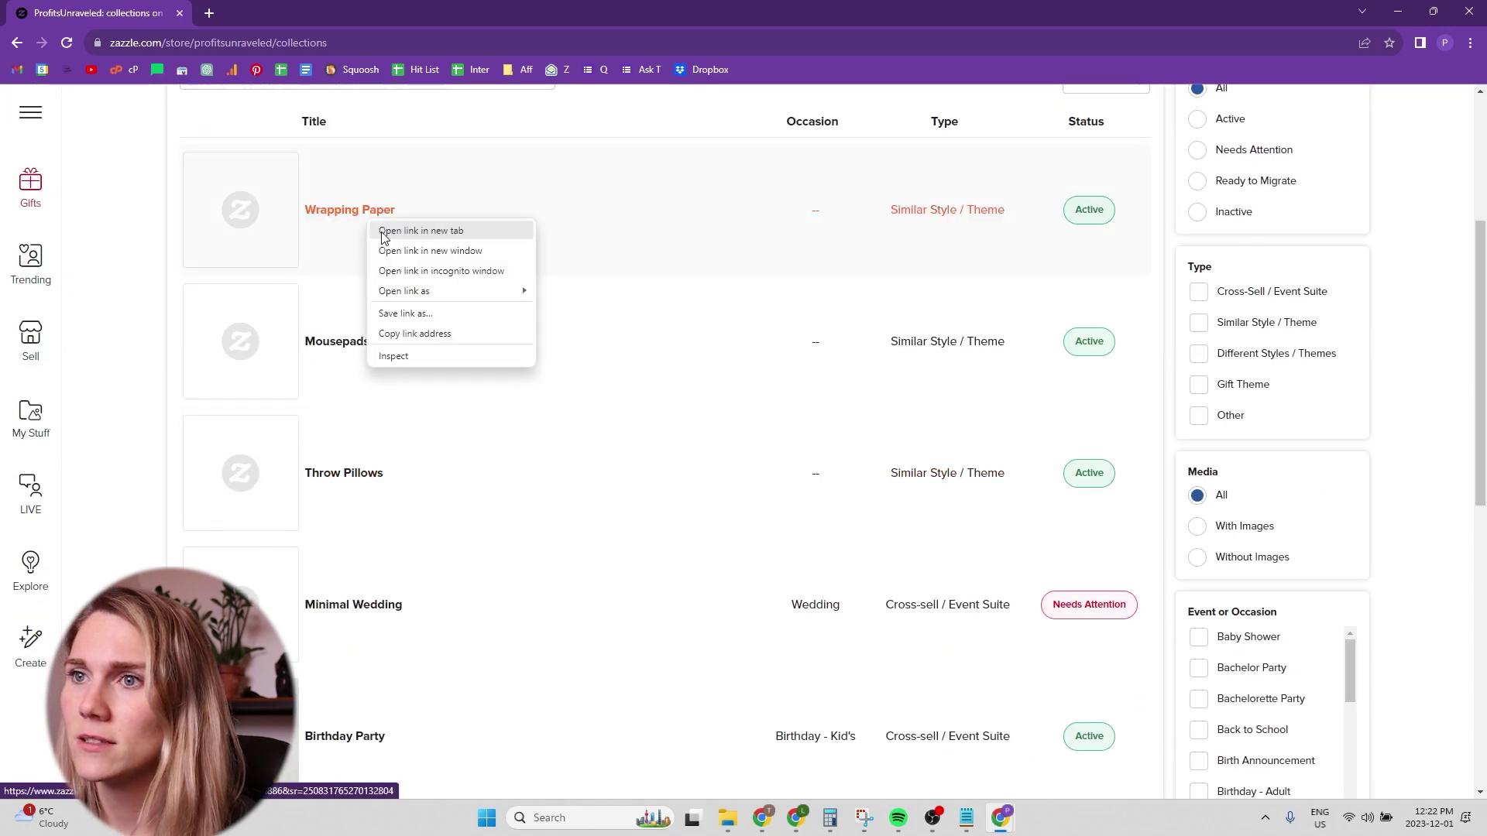
pyautogui.click(387, 226)
pyautogui.rightClick(362, 343)
pyautogui.click(402, 353)
pyautogui.rightClick(356, 477)
pyautogui.click(391, 487)
pyautogui.rightClick(364, 606)
pyautogui.click(394, 616)
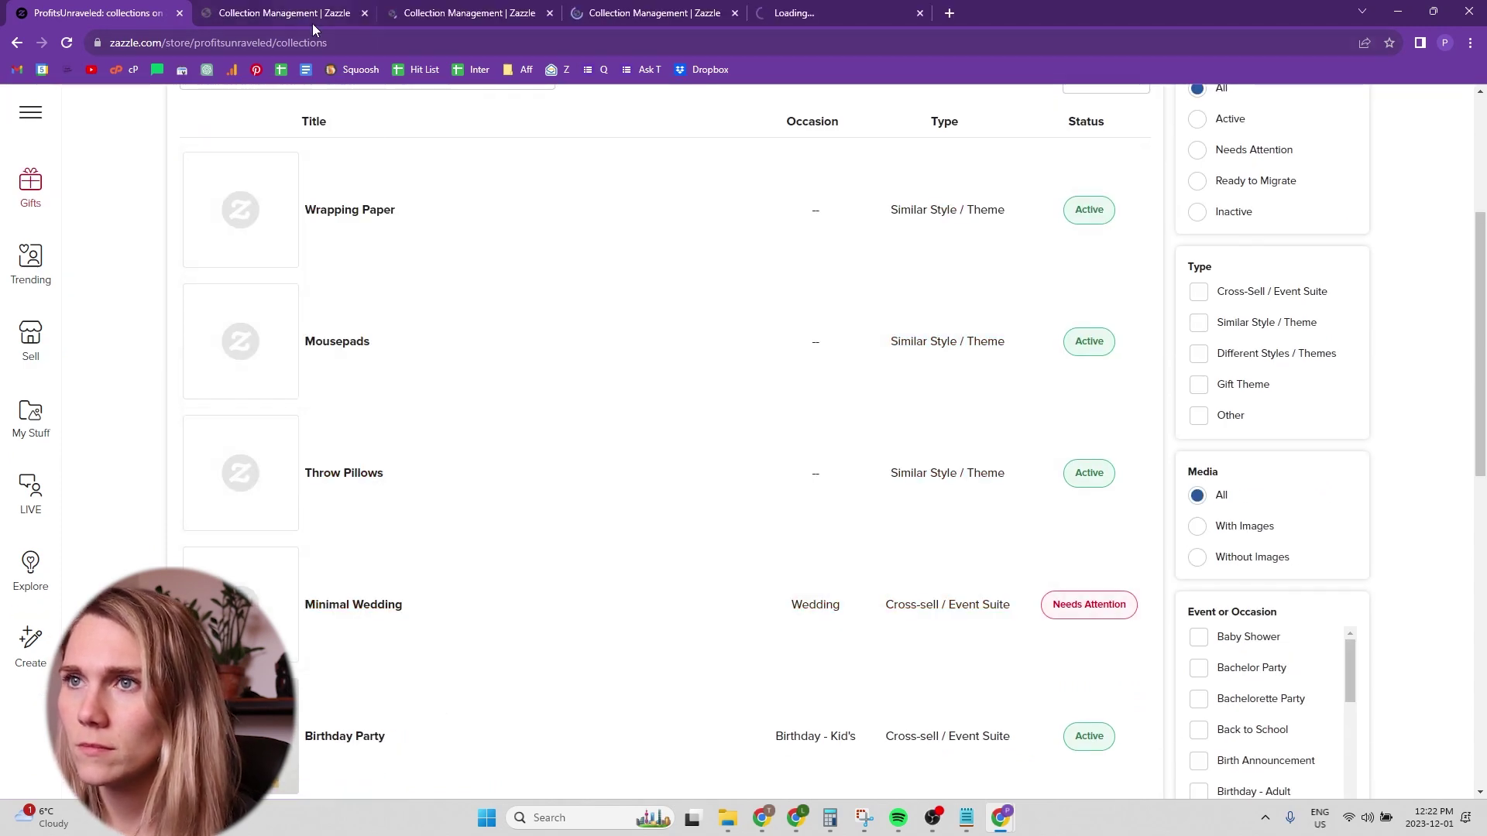
# Add the Blue and Beige striped wrapping paper to Wrapping Paper
pyautogui.click(313, 16)
pyautogui.click(988, 545)
pyautogui.scroll(-5, 800, 495)
pyautogui.click(827, 577)
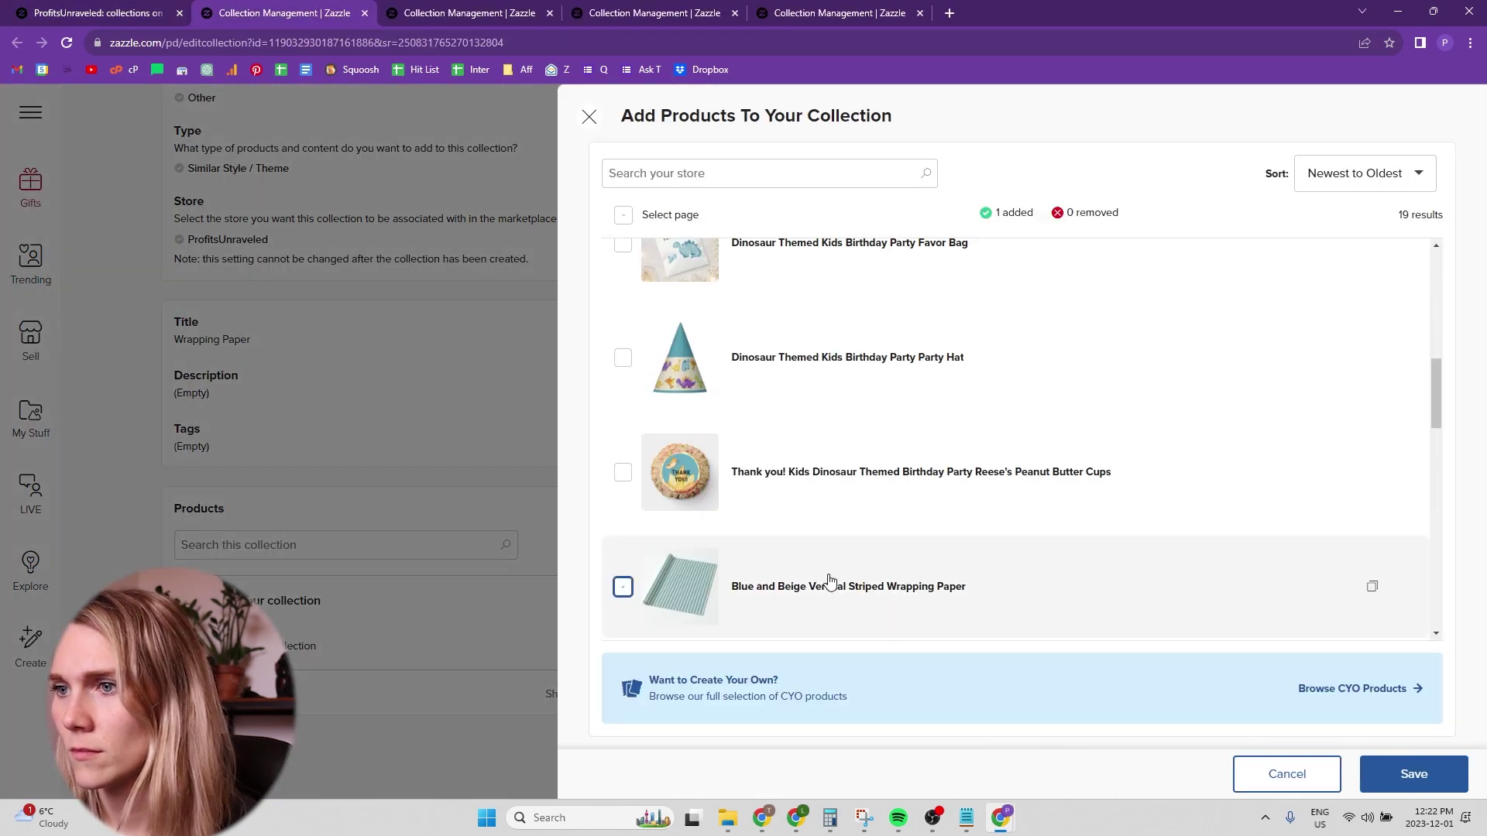
pyautogui.click(1393, 773)
# Add two stripes mouse pads to the Mousepads collection
pyautogui.click(469, 13)
pyautogui.scroll(-5, 953, 392)
pyautogui.click(989, 338)
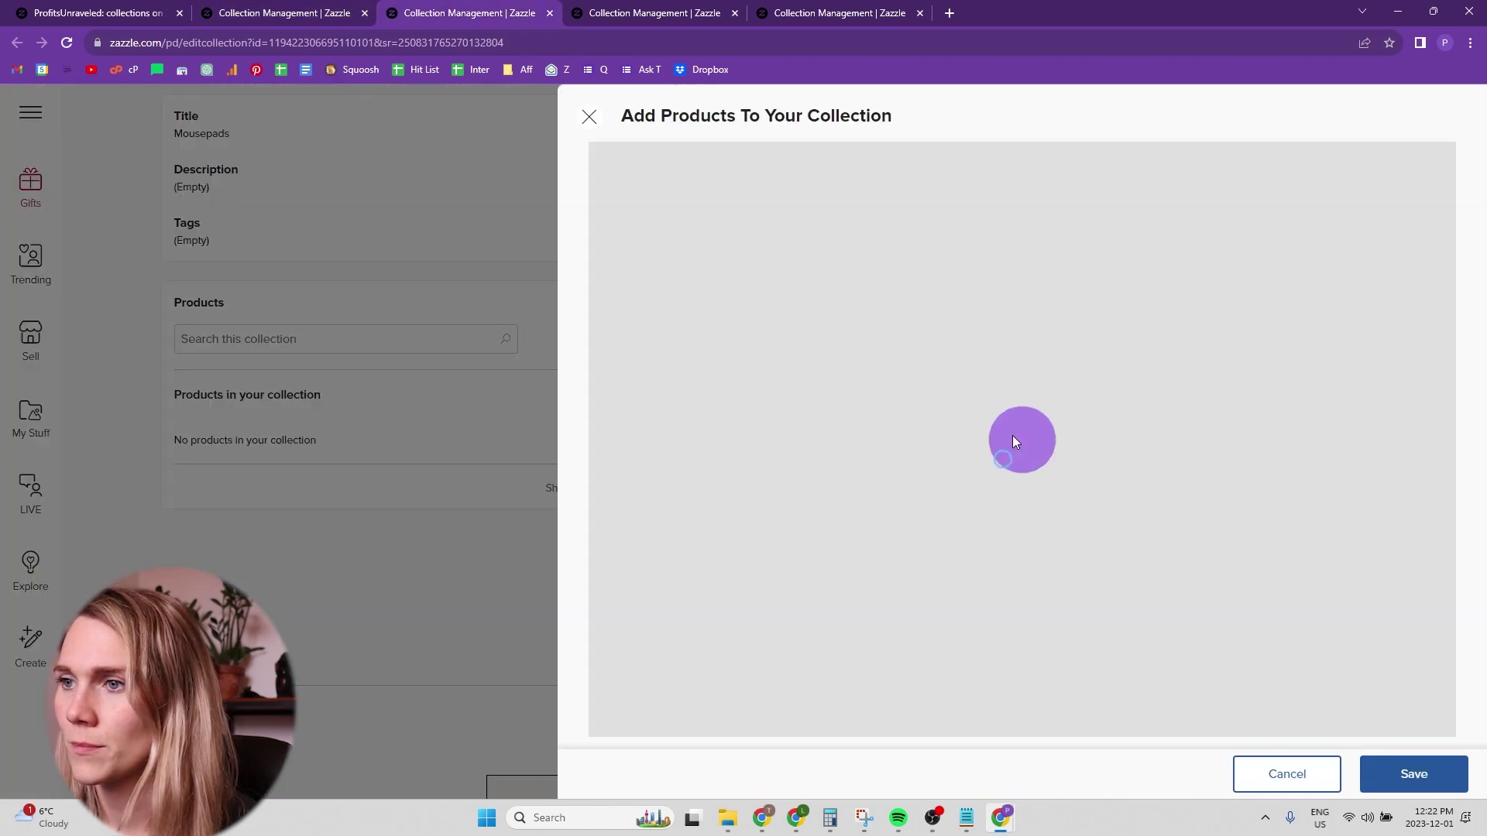
pyautogui.click(743, 428)
pyautogui.click(898, 530)
pyautogui.scroll(-3, 1038, 620)
pyautogui.click(1413, 774)
# Add the blue-and-white and blue-and-orange polka dot pillows to Throw Pillows
pyautogui.click(654, 14)
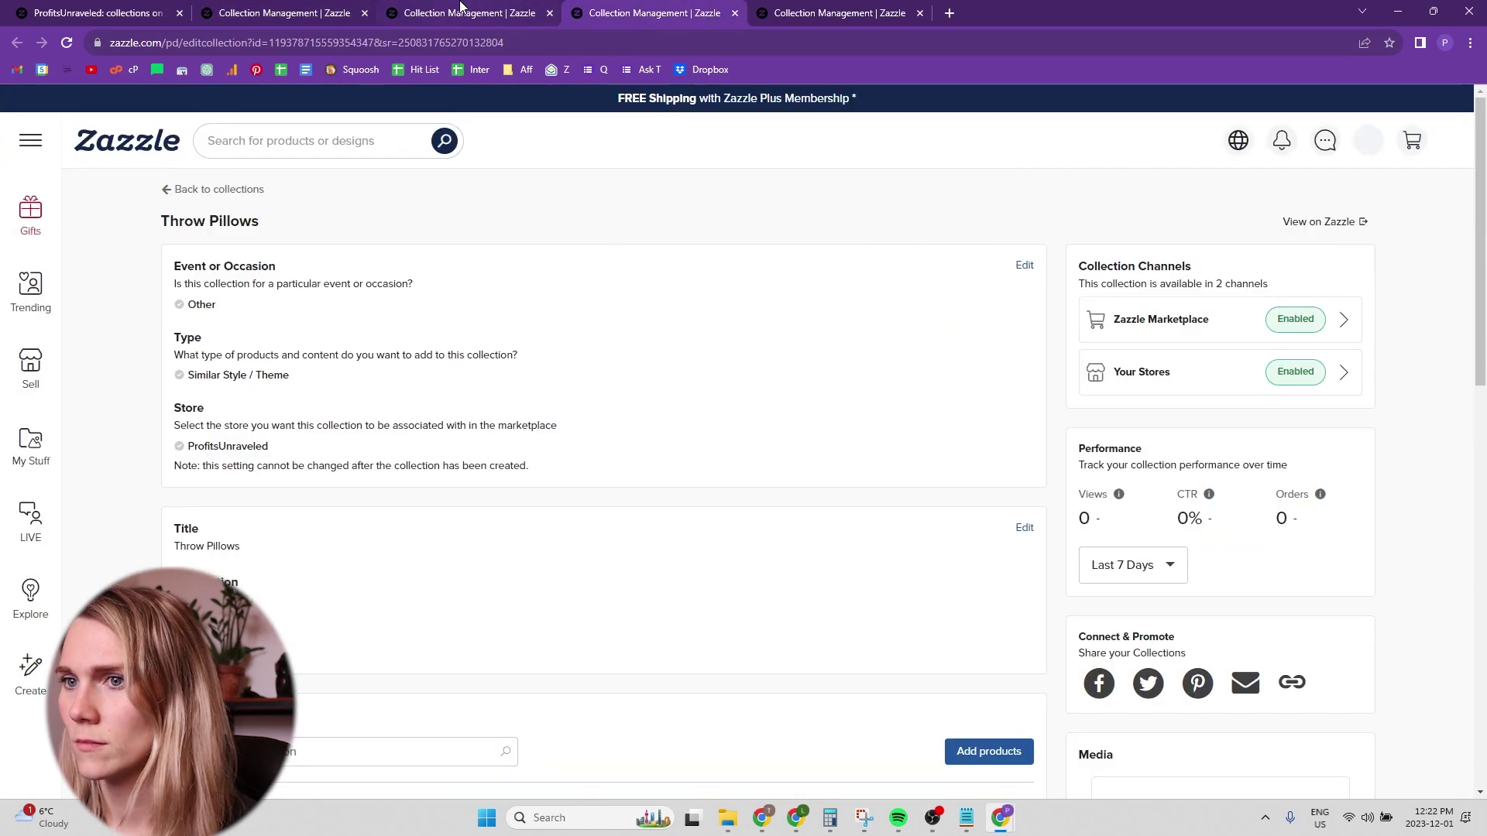
pyautogui.scroll(-5, 926, 267)
pyautogui.click(989, 235)
pyautogui.click(530, 290)
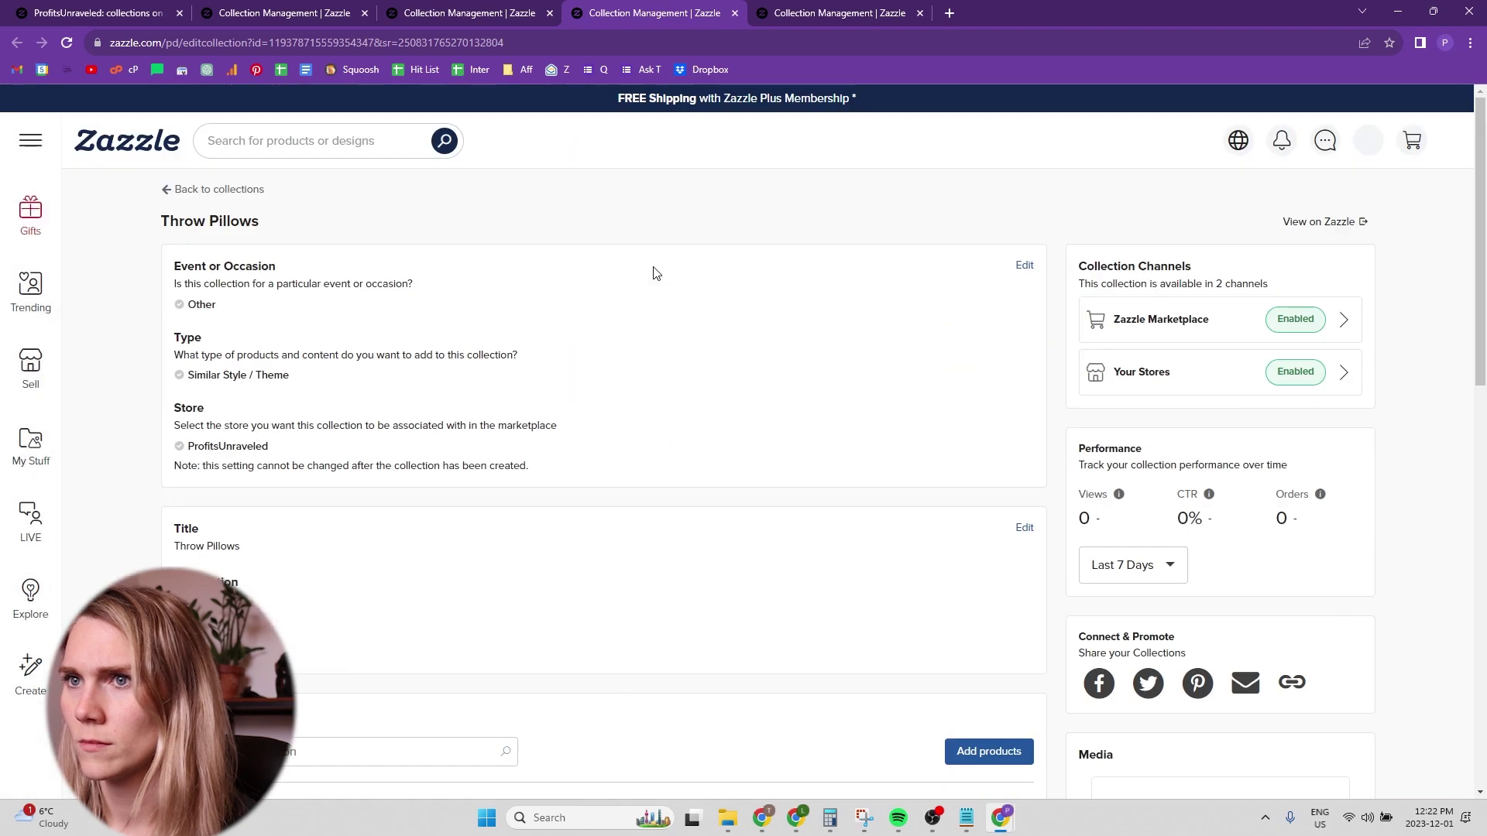
pyautogui.click(985, 752)
pyautogui.scroll(-5, 909, 408)
pyautogui.click(880, 353)
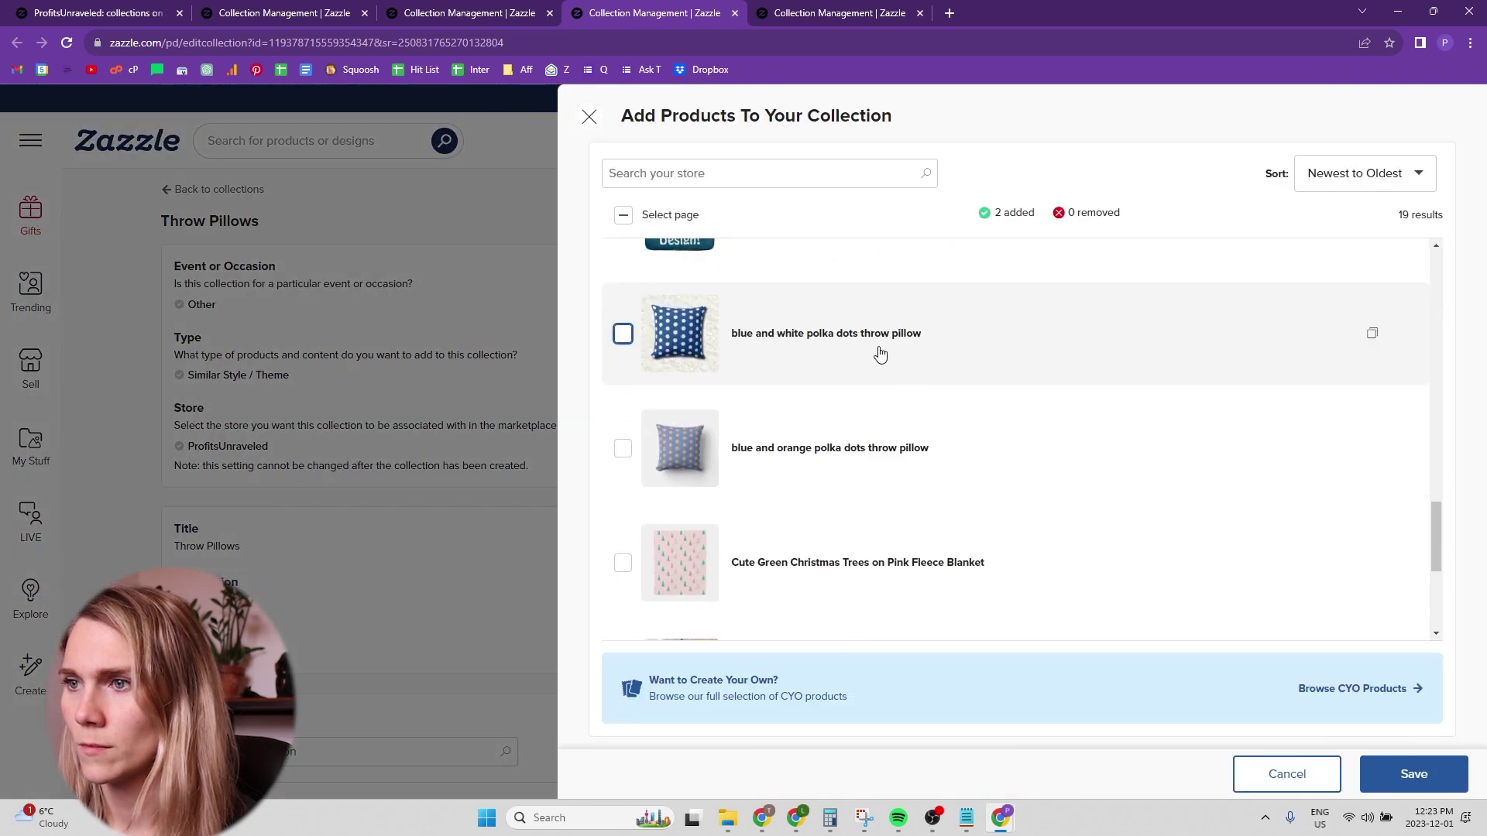
pyautogui.click(852, 450)
pyautogui.click(1406, 773)
# Close Minimal Wedding's product picker without adding products
pyautogui.click(840, 13)
pyautogui.click(926, 345)
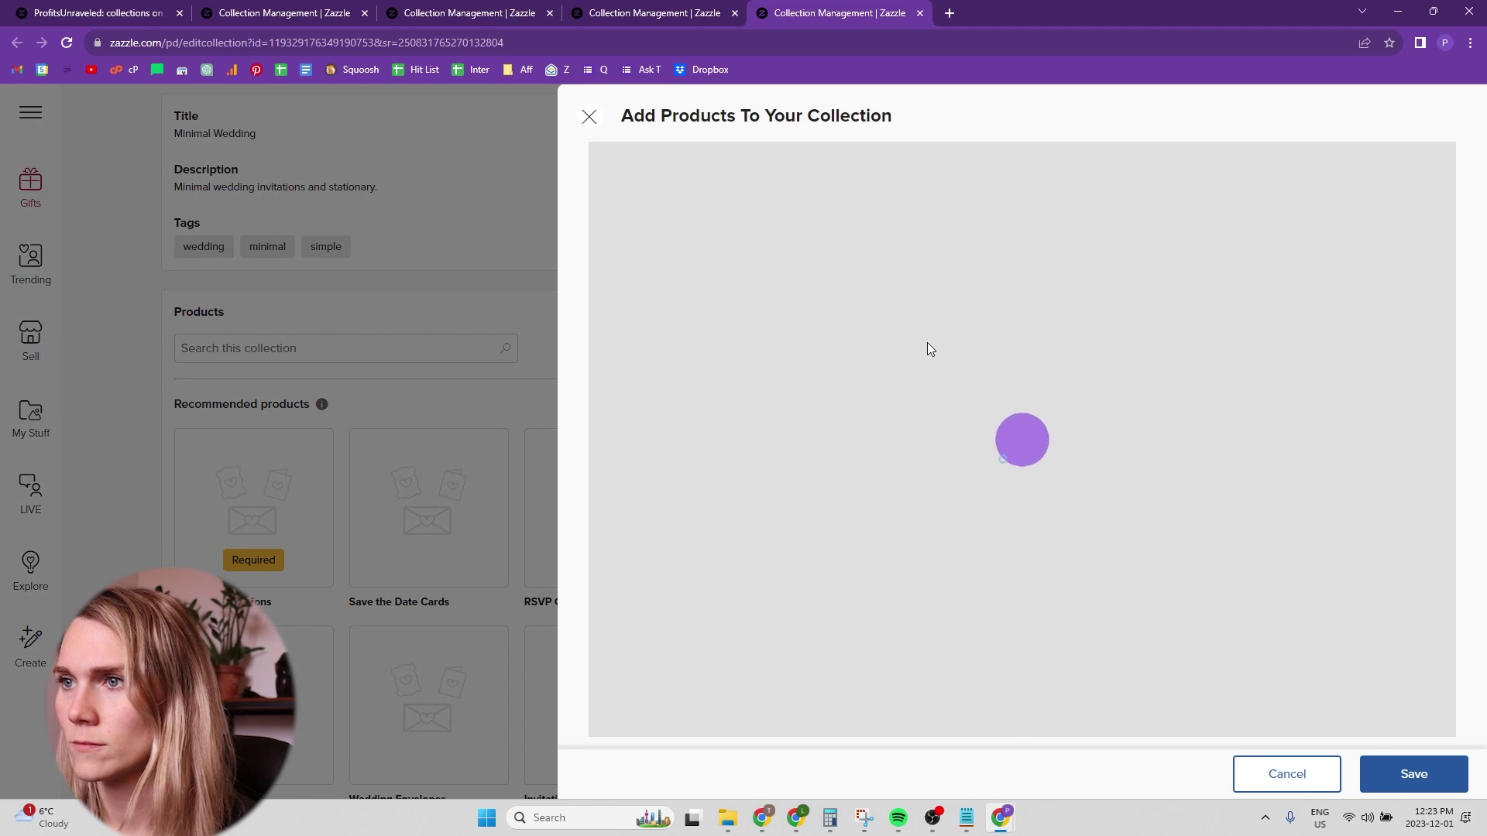
pyautogui.scroll(-15, 1048, 445)
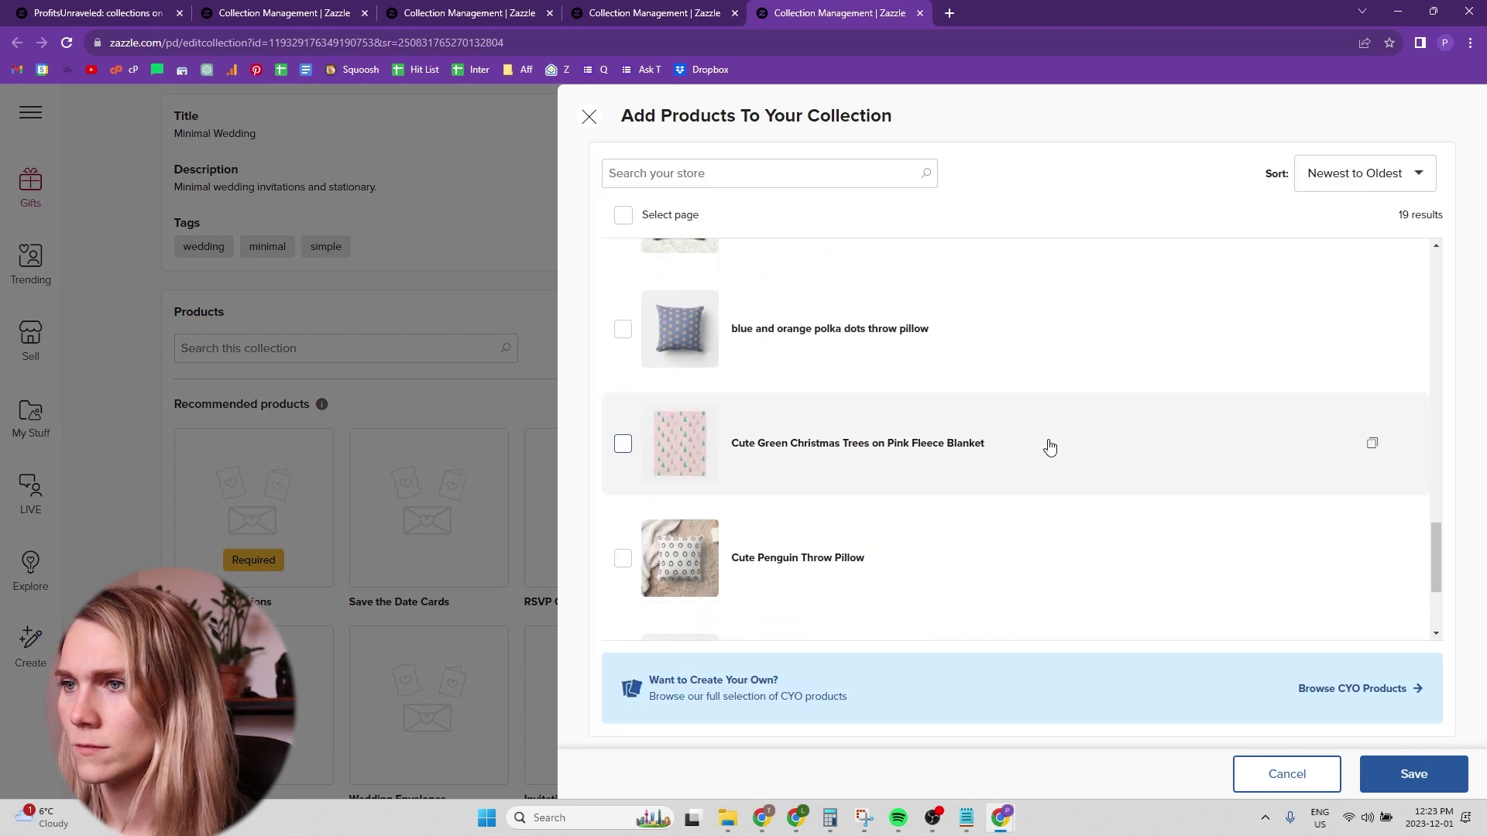
pyautogui.scroll(10, 1048, 444)
pyautogui.scroll(4, 1137, 630)
pyautogui.press('space')
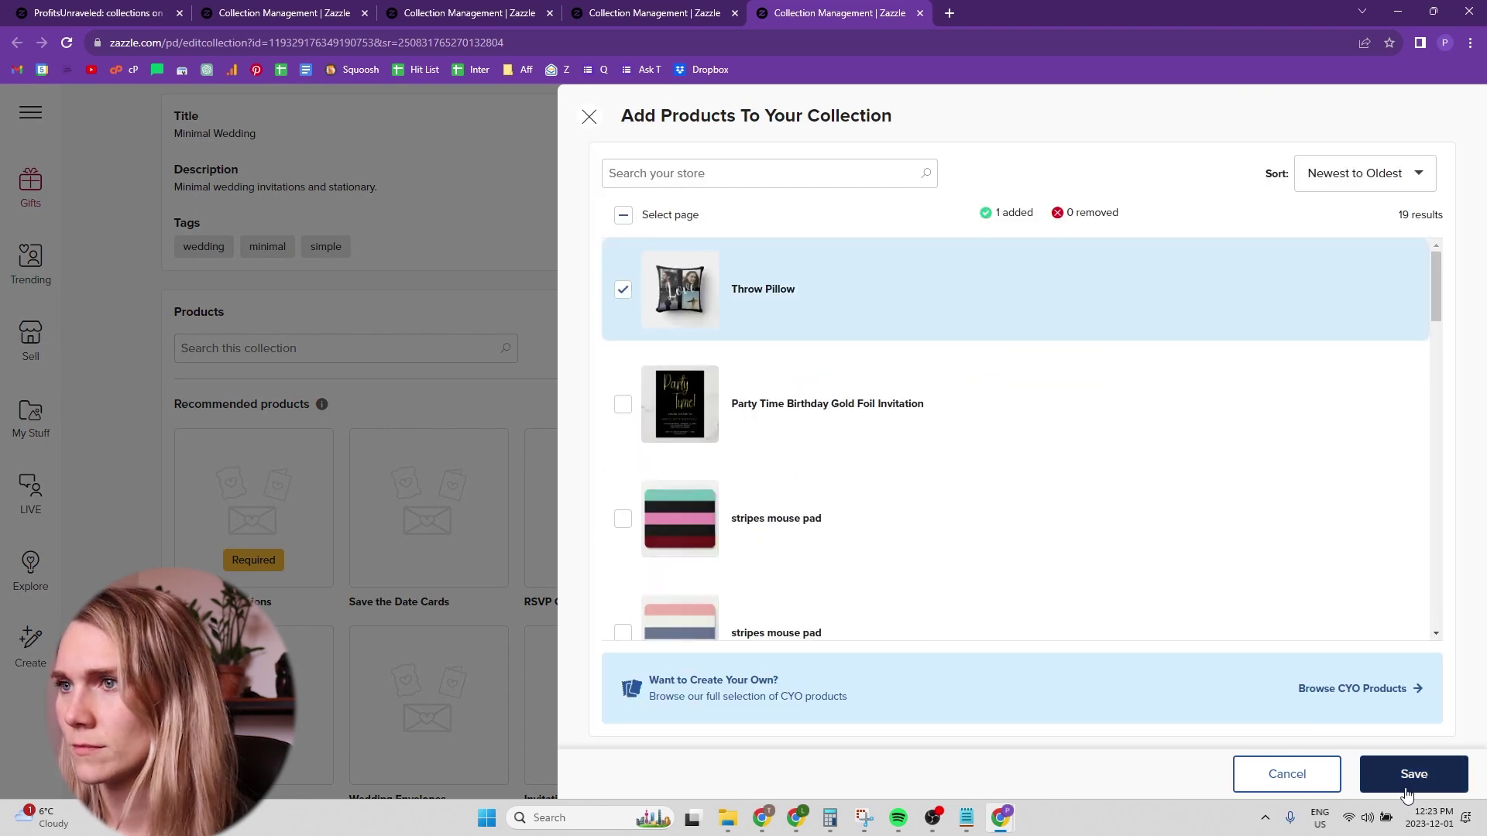
pyautogui.press('space')
pyautogui.click(1413, 773)
pyautogui.click(536, 16)
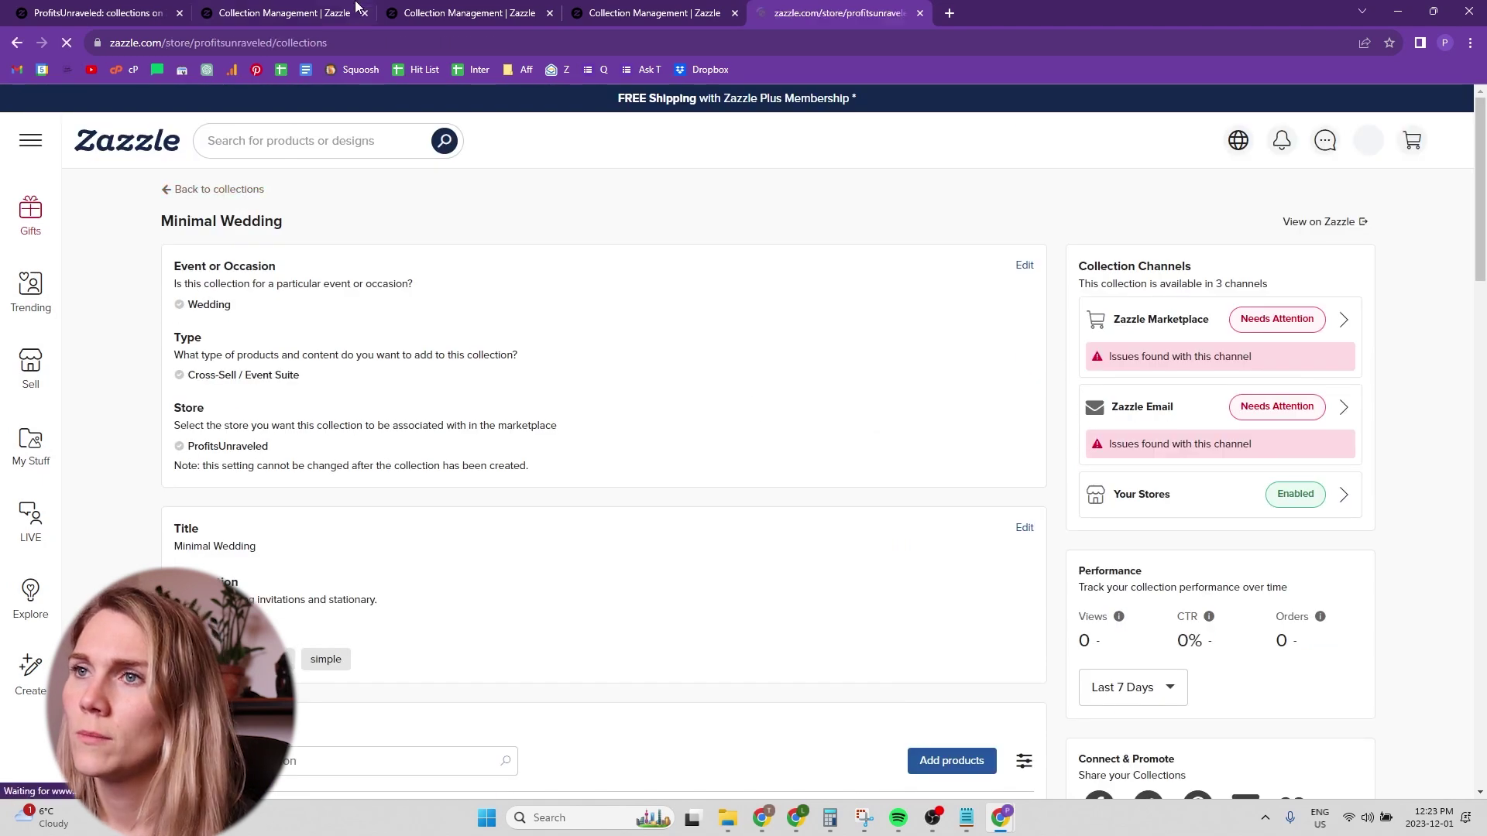
pyautogui.click(655, 14)
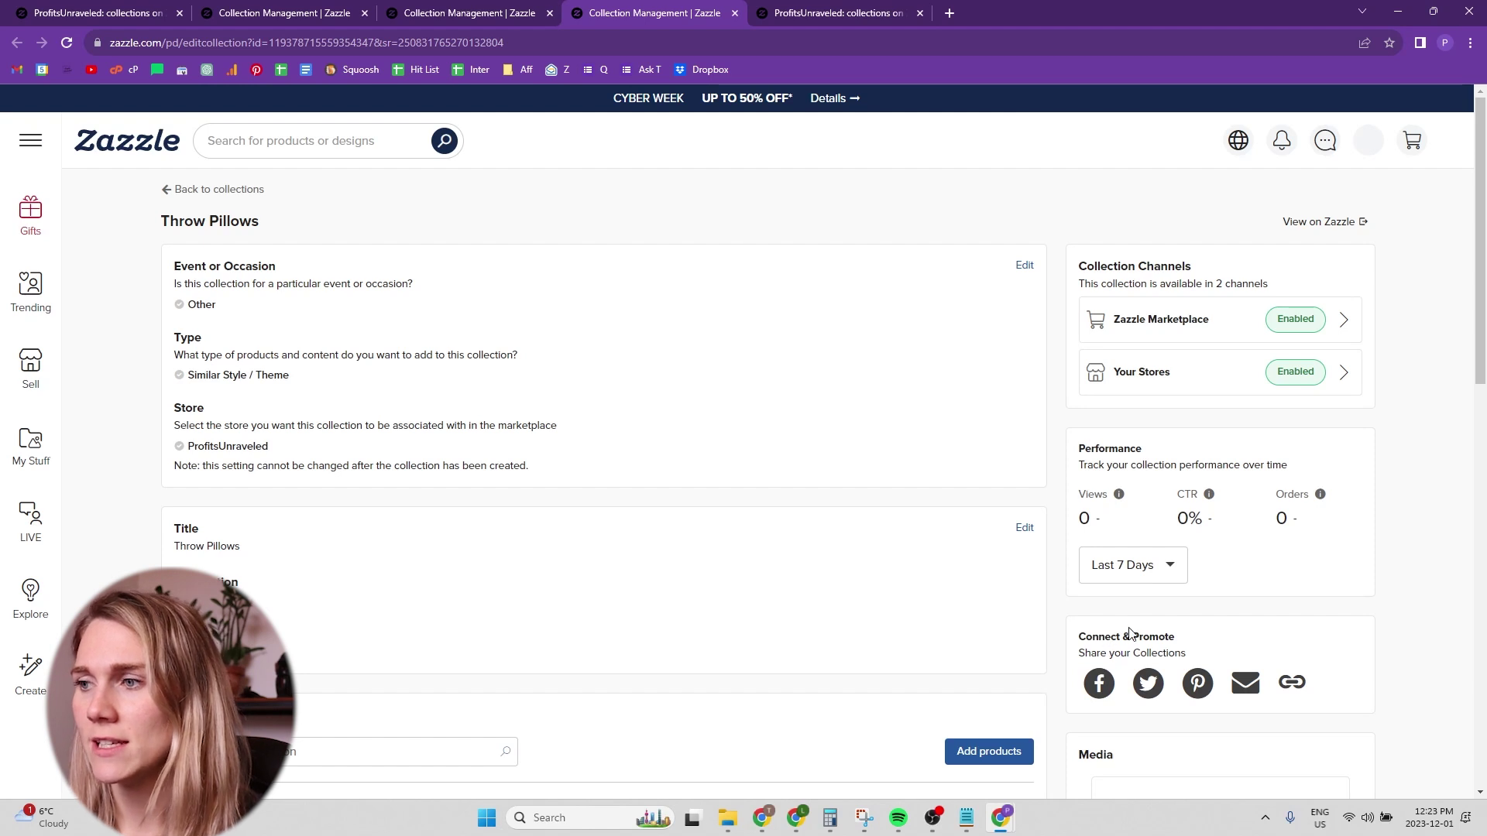
# Pin the Throw Pillows collection to a new Pinterest board named 'Zazzle Products'
pyautogui.click(1204, 689)
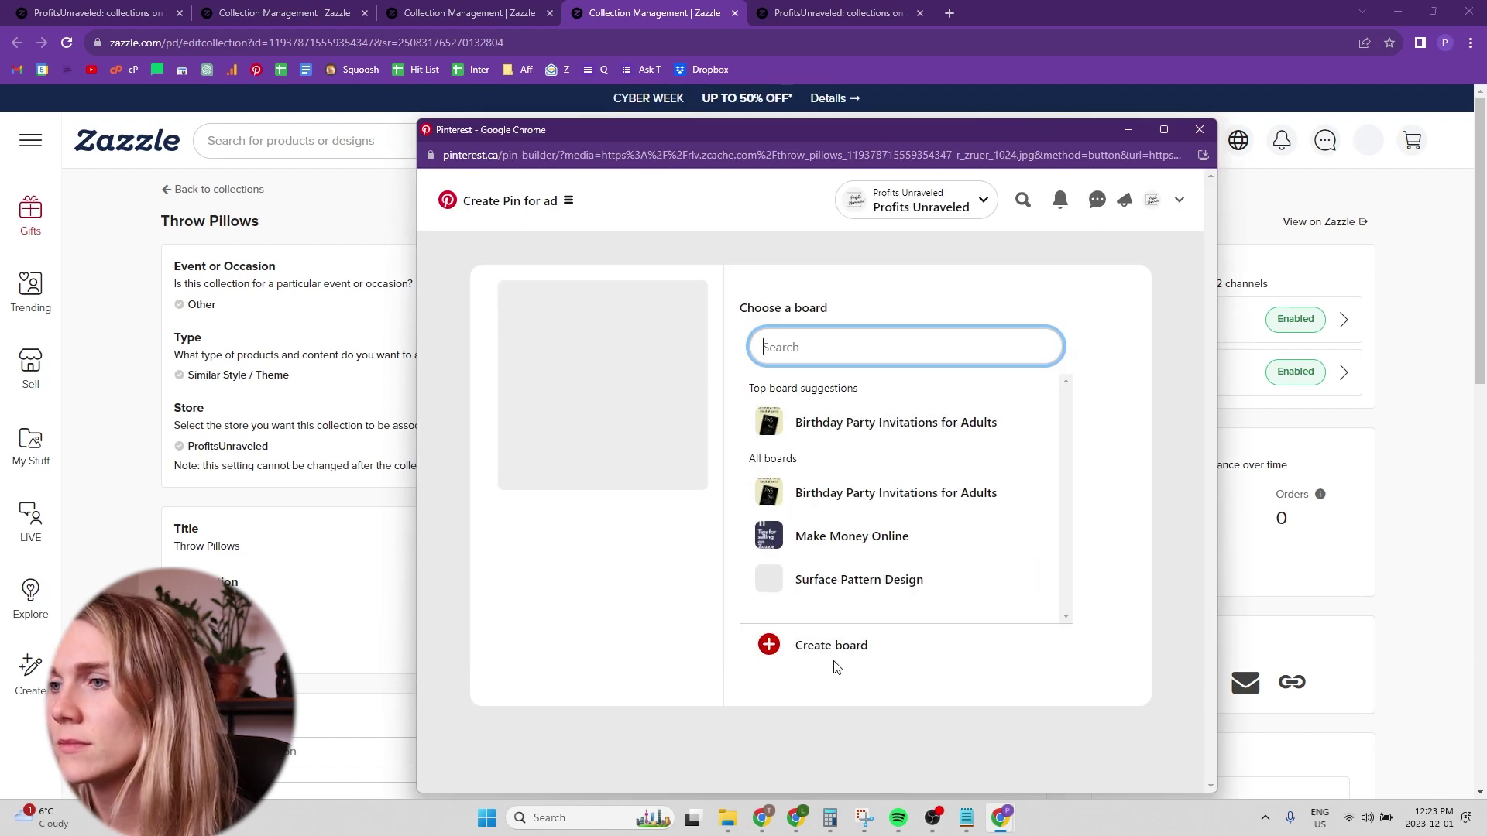
pyautogui.click(831, 646)
pyautogui.click(763, 481)
pyautogui.write('Zazzle Products')
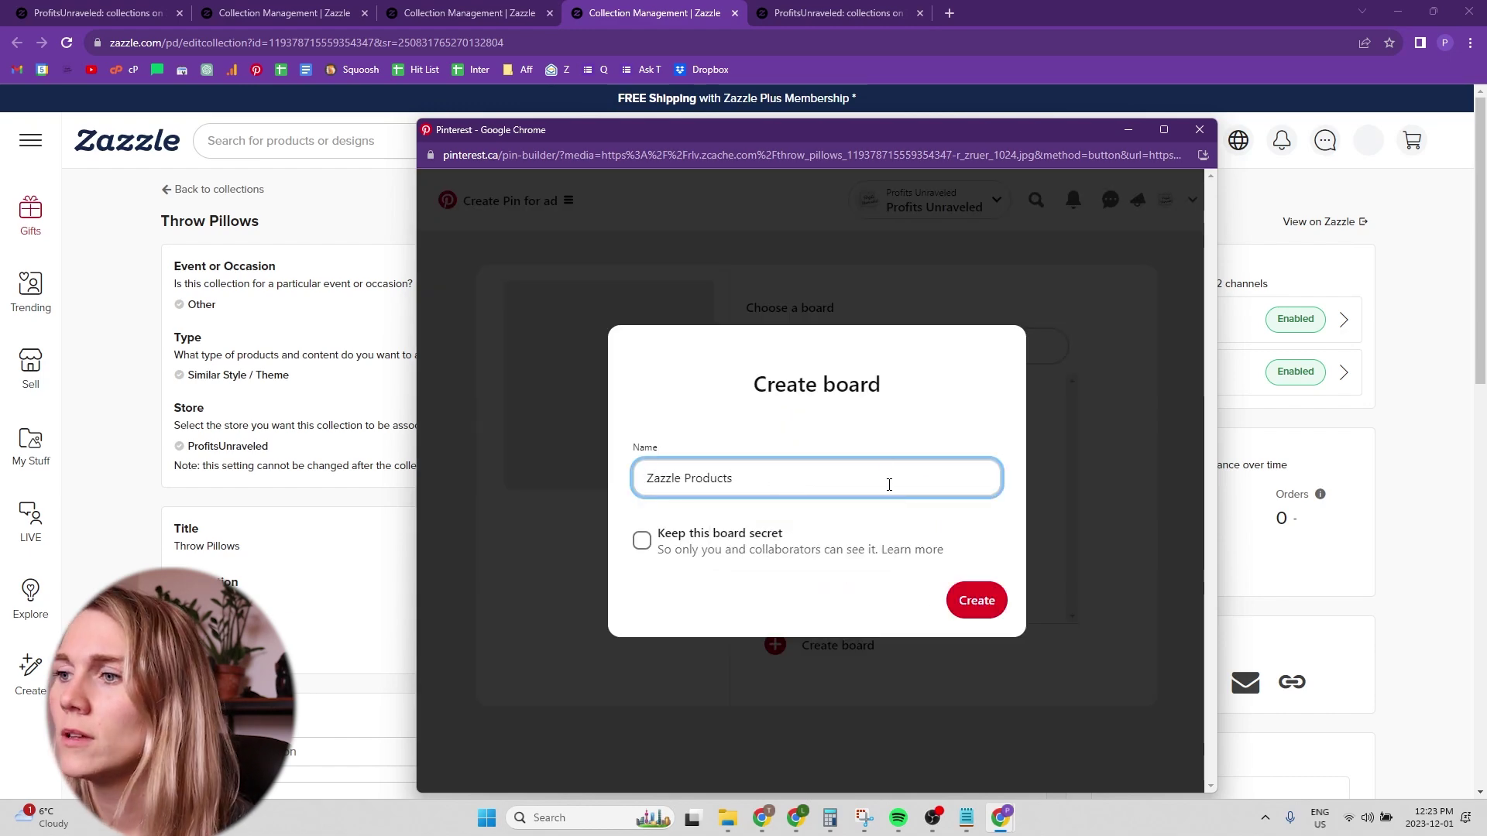
pyautogui.click(972, 595)
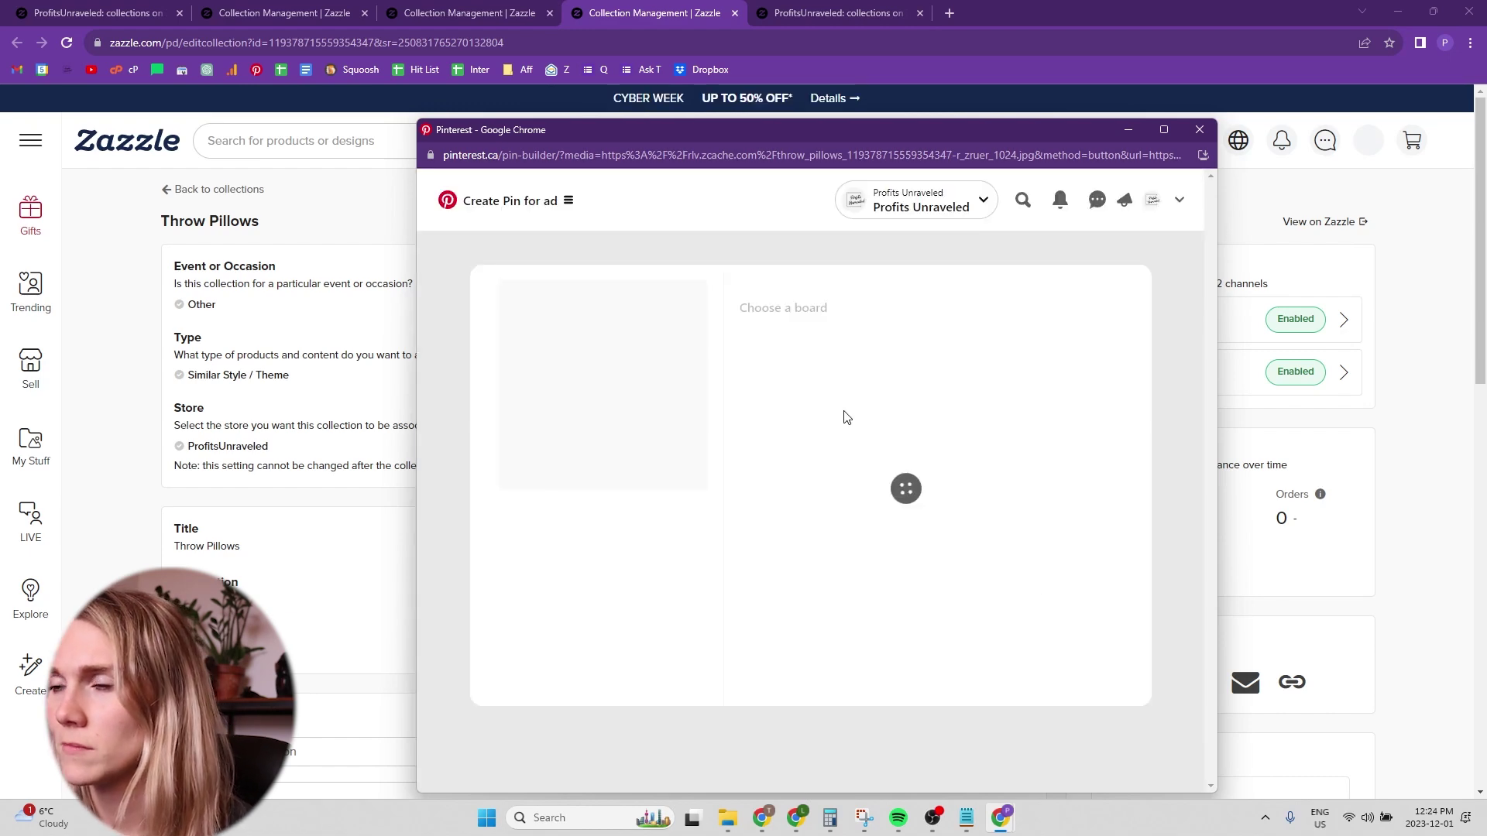
pyautogui.click(735, 15)
# Open Birthday Party and Example collections and pin Birthday Party to Zazzle Products
pyautogui.click(469, 13)
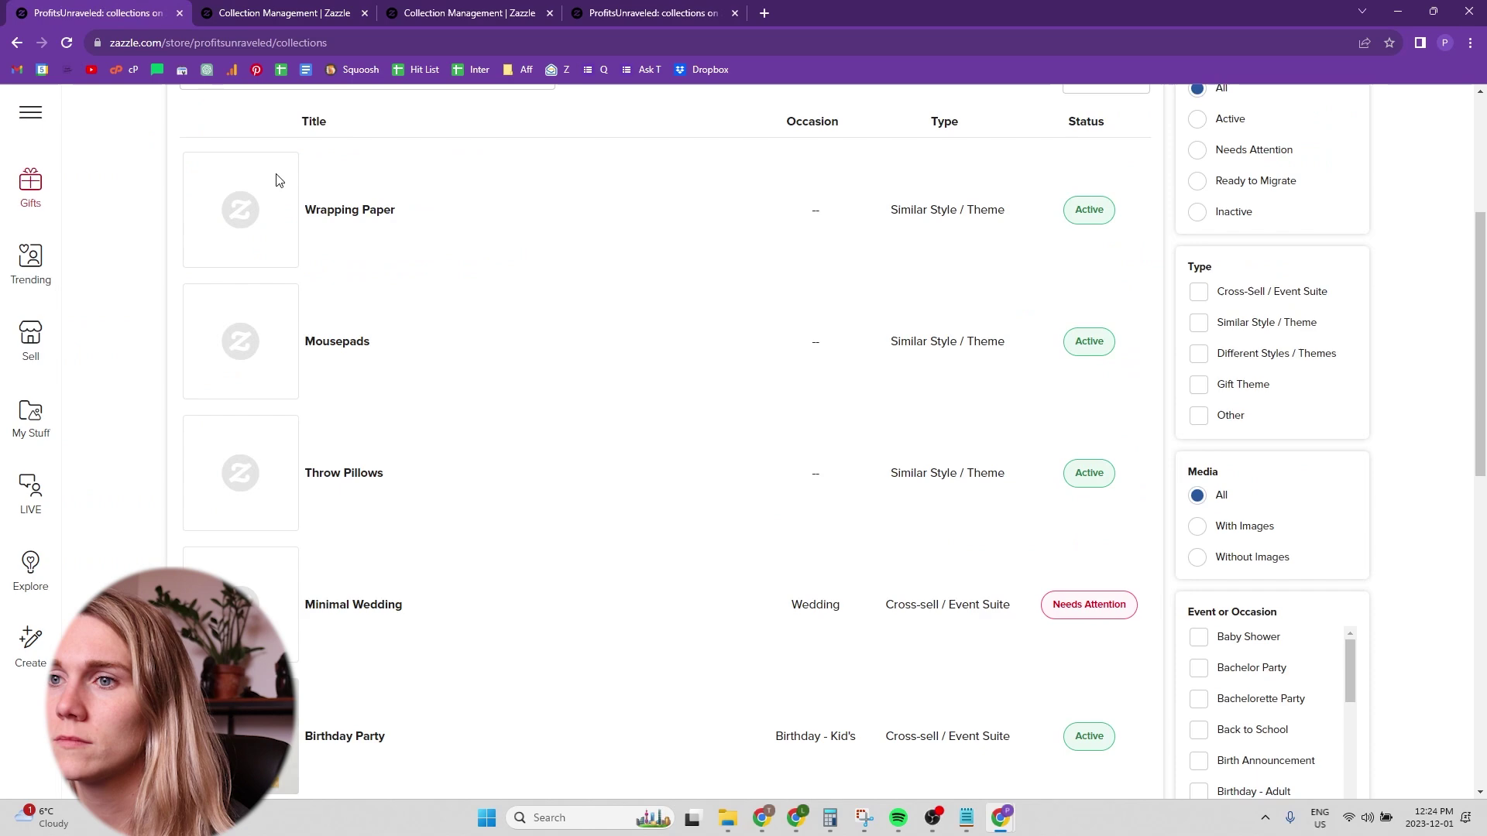
pyautogui.scroll(-5, 310, 233)
pyautogui.middleClick(355, 335)
pyautogui.middleClick(336, 459)
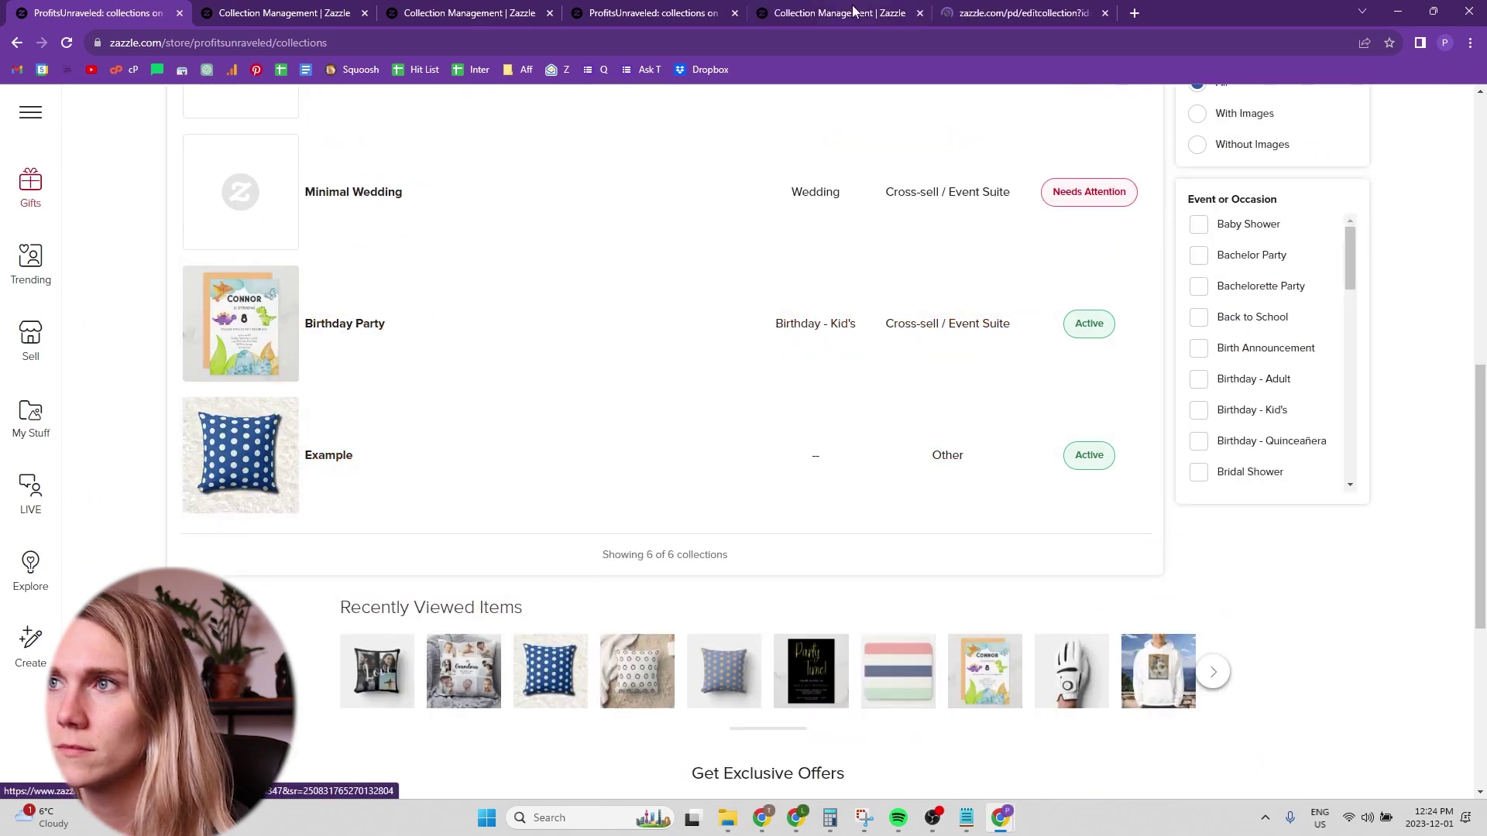
pyautogui.click(852, 10)
pyautogui.click(1199, 736)
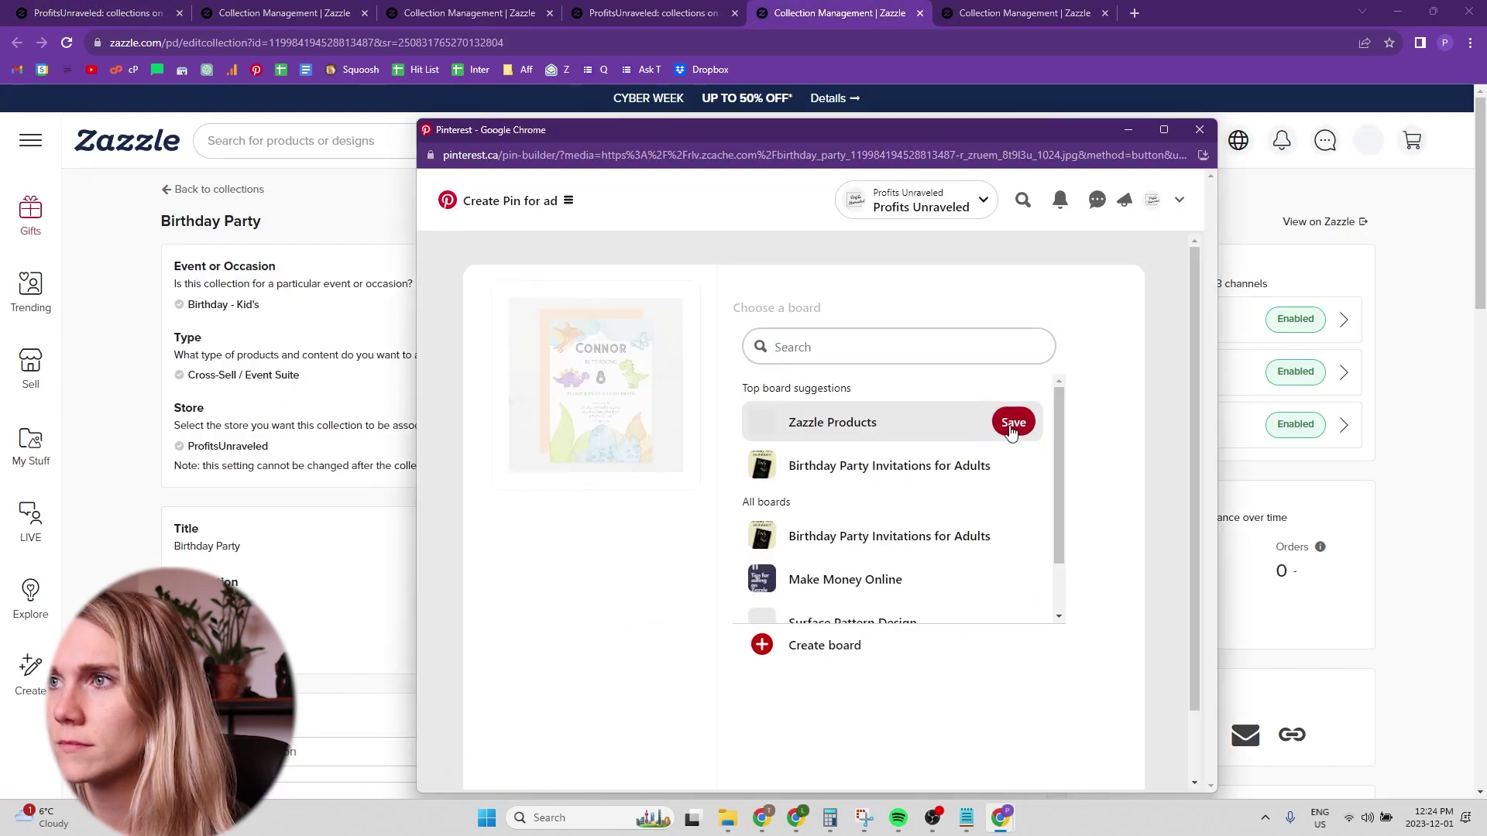
pyautogui.click(1011, 423)
# Pin the Example, Mousepads and Wrapping Paper collections to the Zazzle Products board
pyautogui.click(1022, 12)
pyautogui.click(1199, 682)
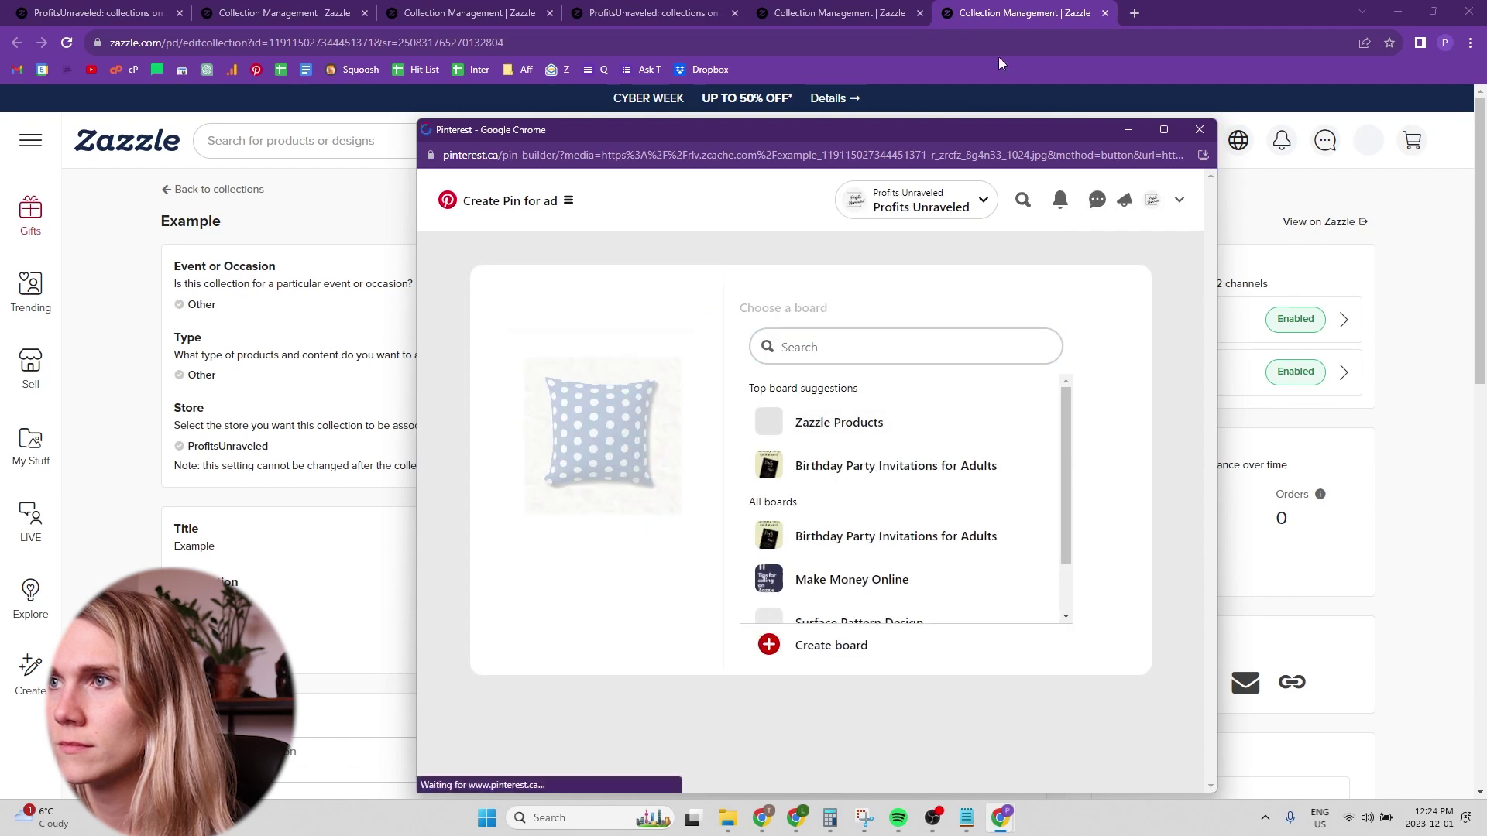
pyautogui.click(469, 12)
pyautogui.click(1197, 269)
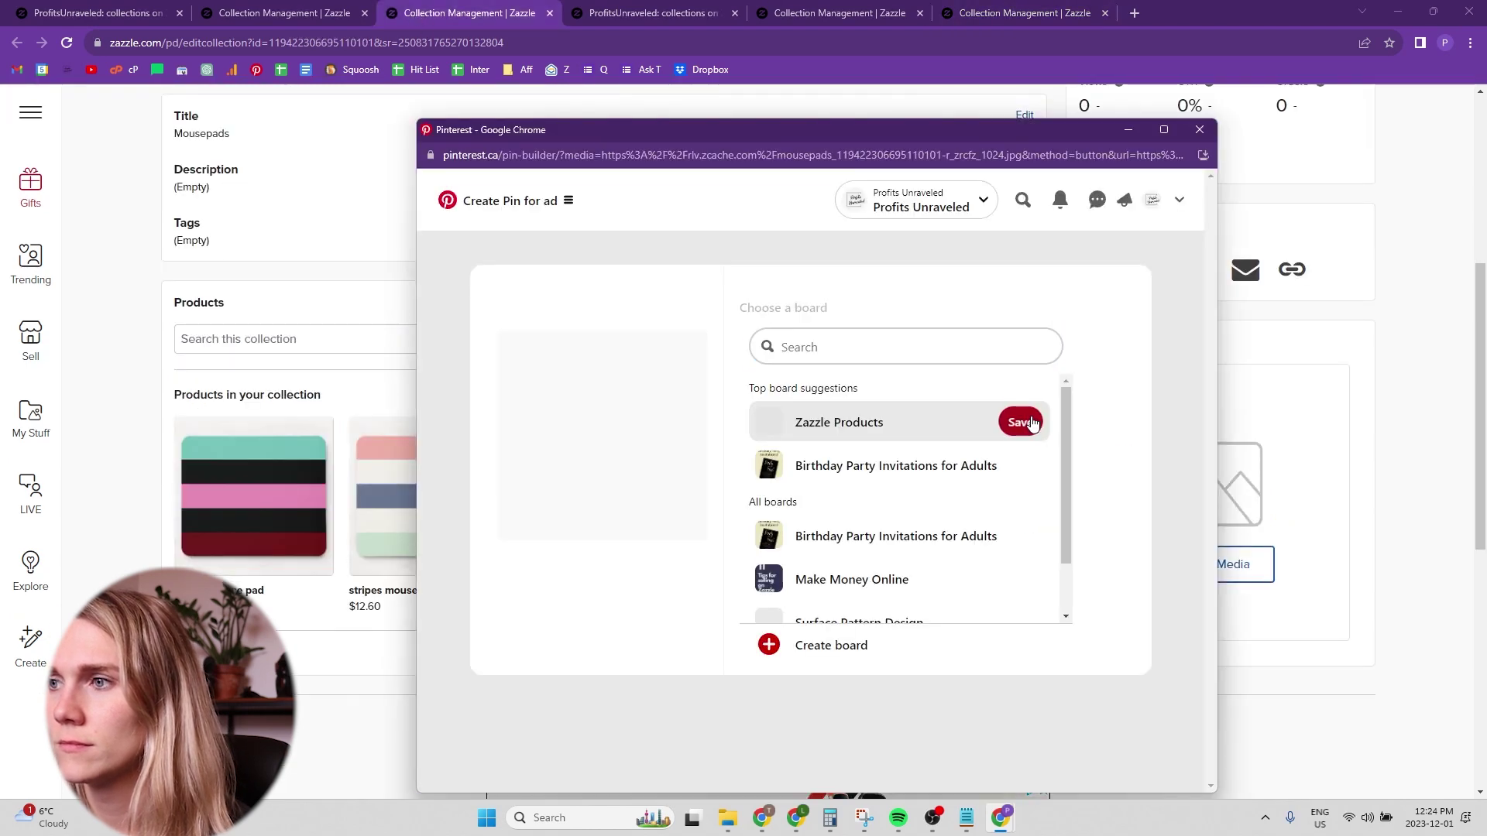
pyautogui.click(1020, 422)
pyautogui.click(310, 12)
pyautogui.click(1199, 475)
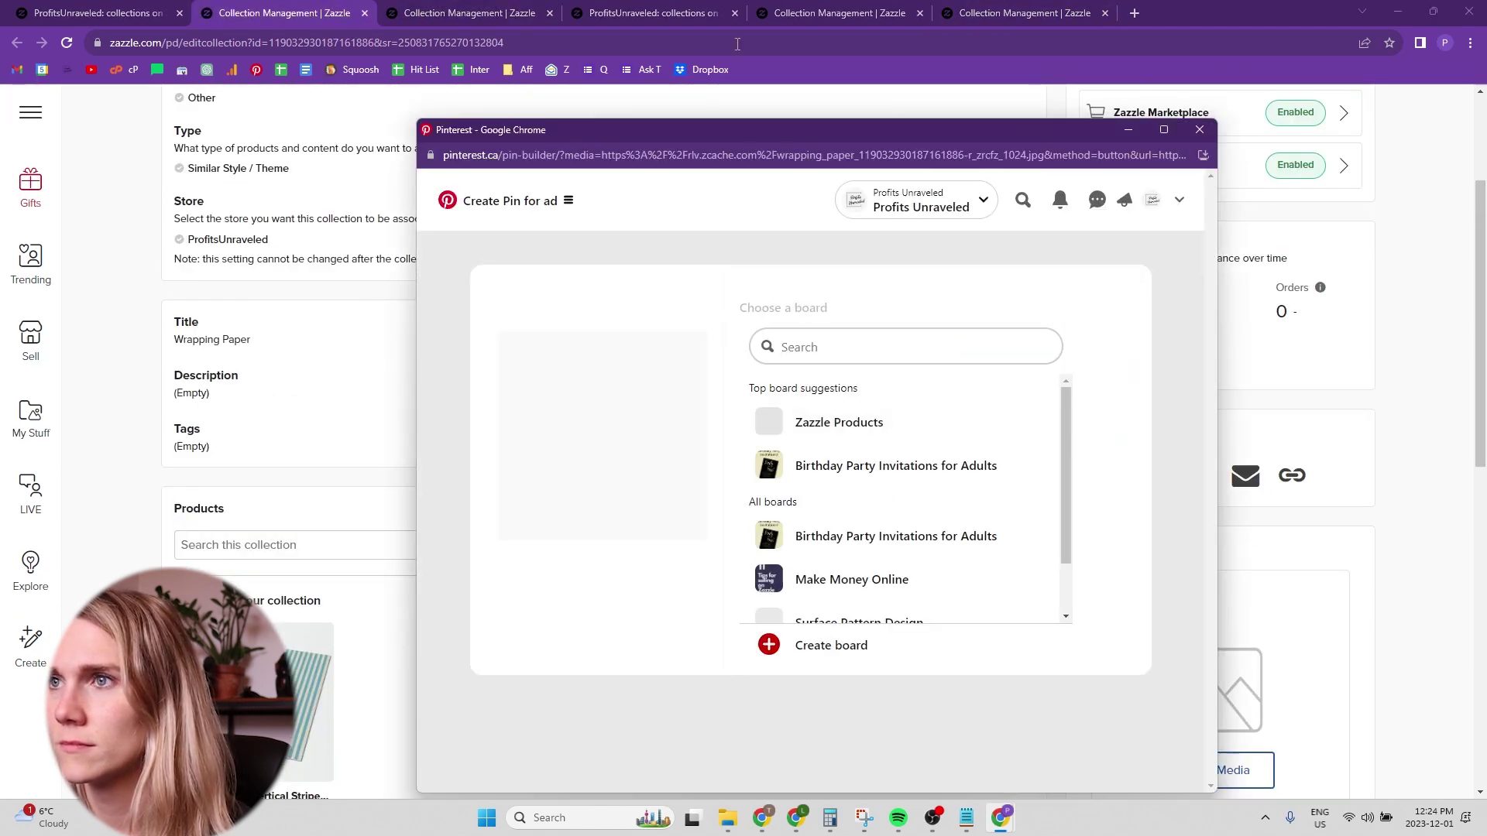
pyautogui.click(1020, 422)
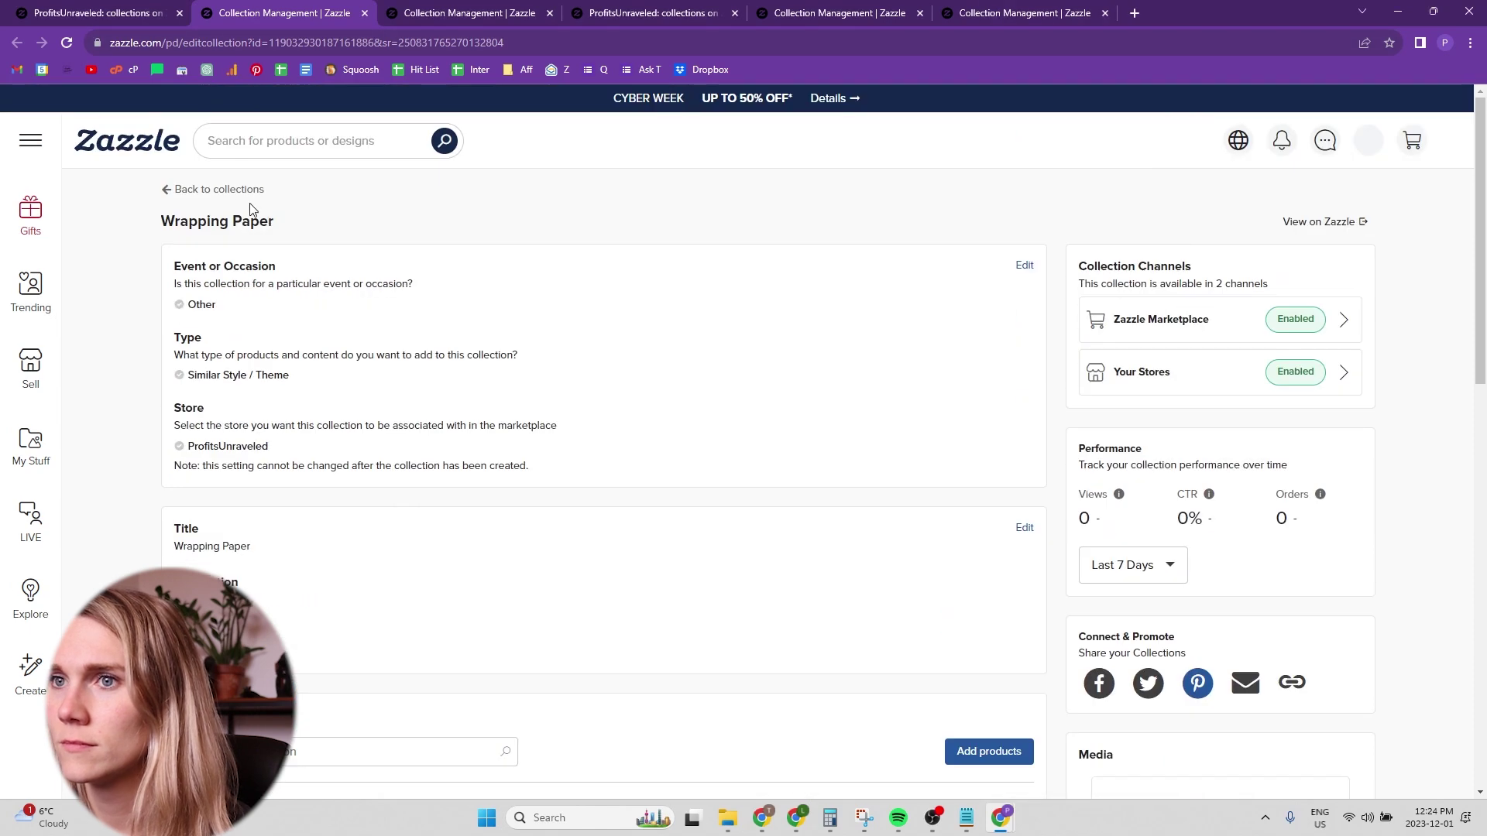
# Close the extra collection tabs and open several new collection forms separately
pyautogui.click(515, 23)
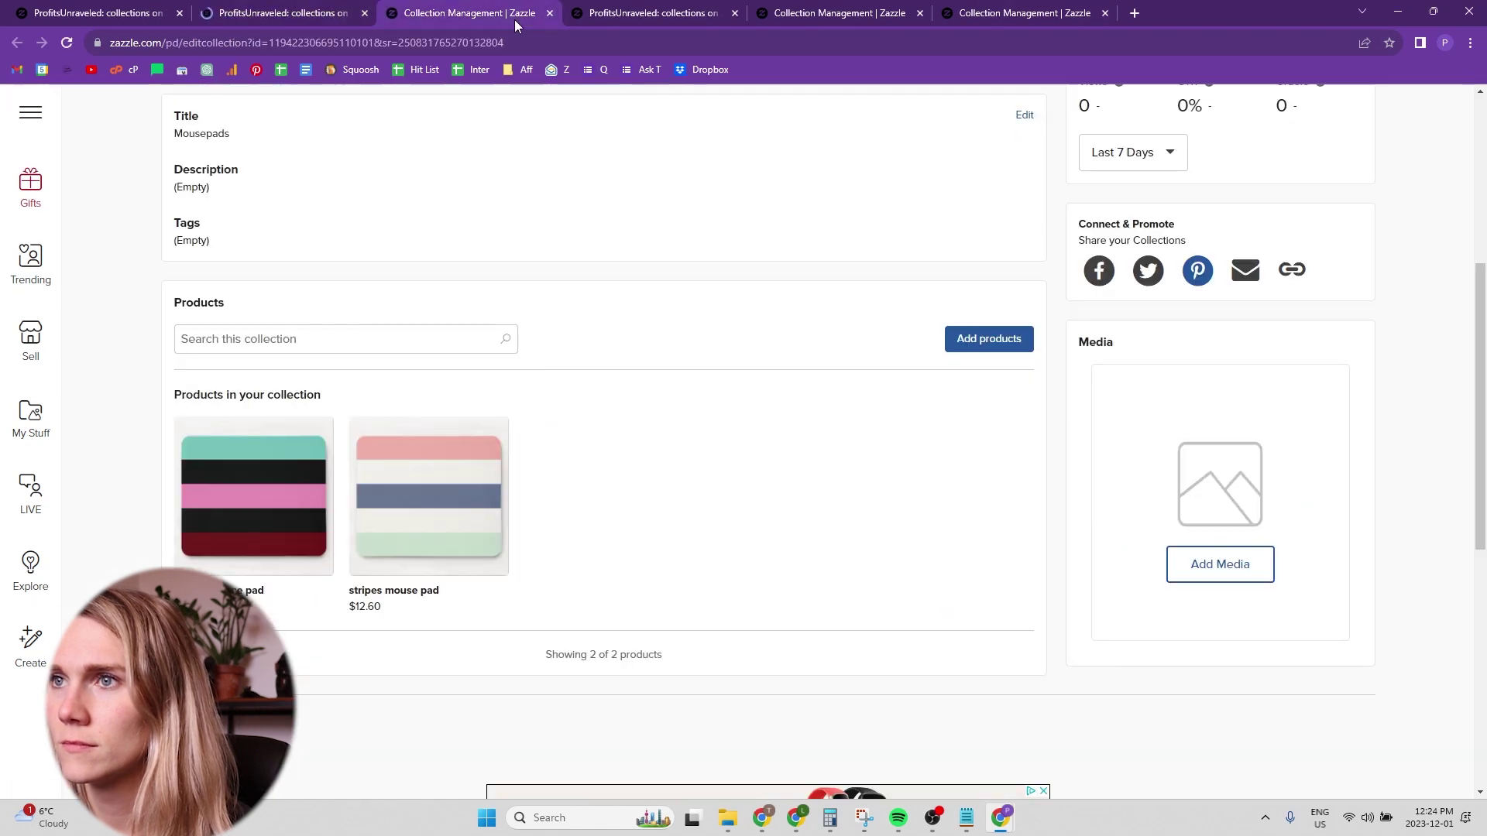
pyautogui.click(550, 13)
pyautogui.click(550, 14)
pyautogui.click(549, 13)
pyautogui.click(550, 13)
pyautogui.scroll(-6, 357, 407)
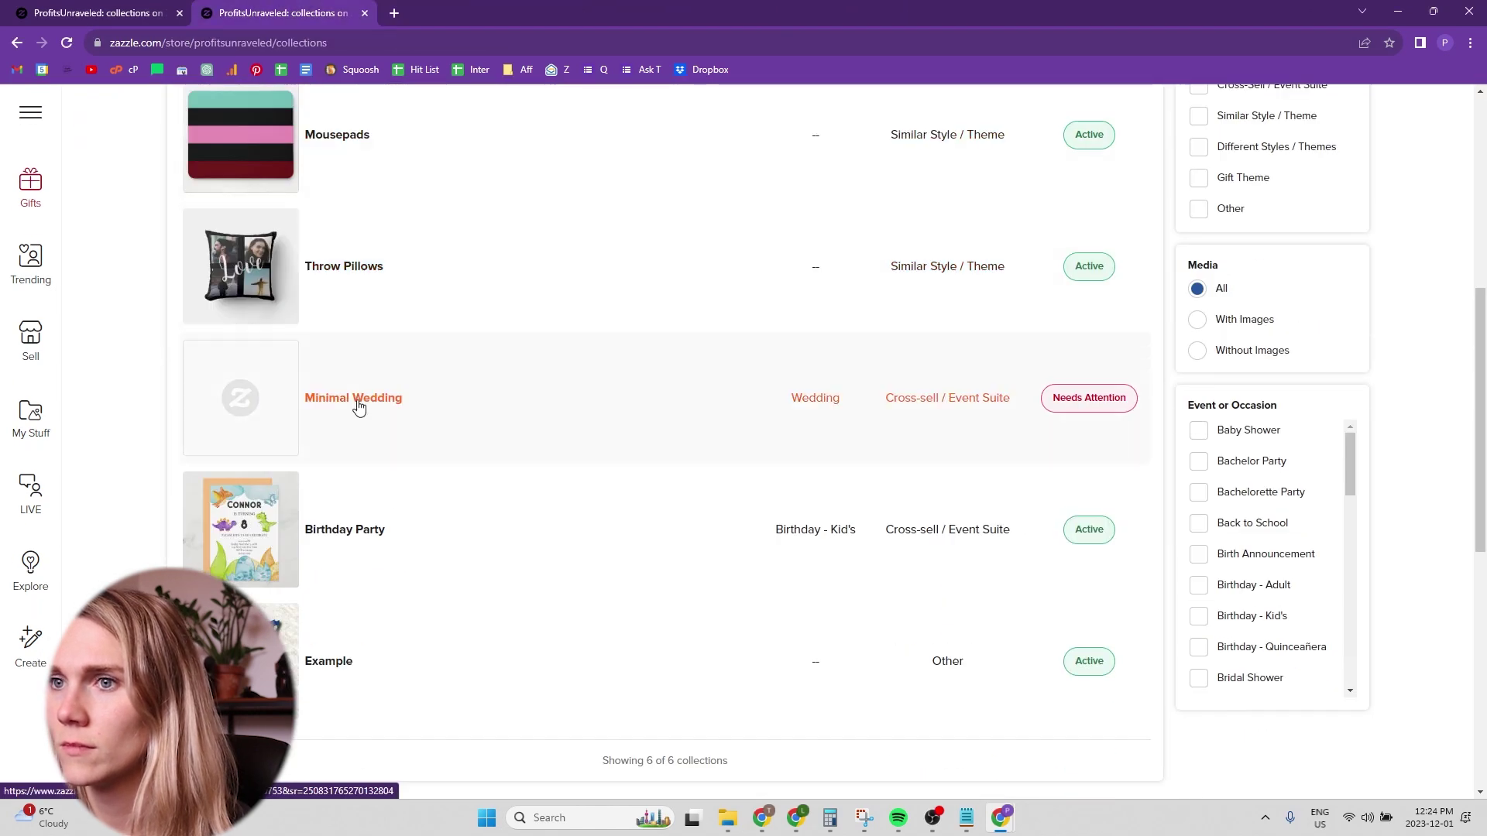
pyautogui.scroll(6, 358, 406)
pyautogui.middleClick(1103, 318)
pyautogui.middleClick(1107, 318)
pyautogui.middleClick(1111, 319)
pyautogui.rightClick(1115, 320)
# Open several new Create Collection forms in separate tabs from the store's collections list
pyautogui.click(1135, 339)
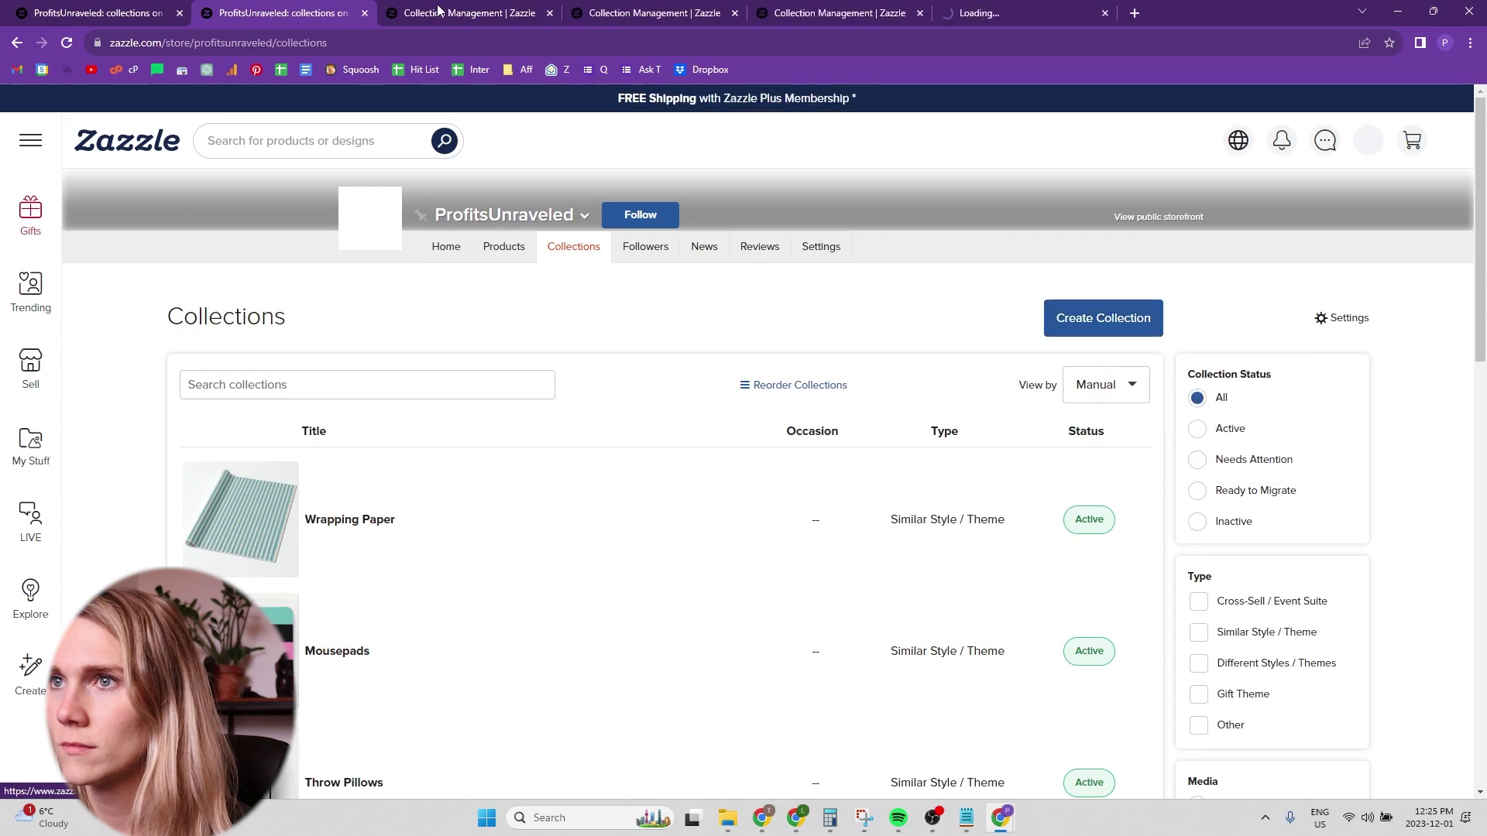
pyautogui.click(437, 12)
pyautogui.click(329, 12)
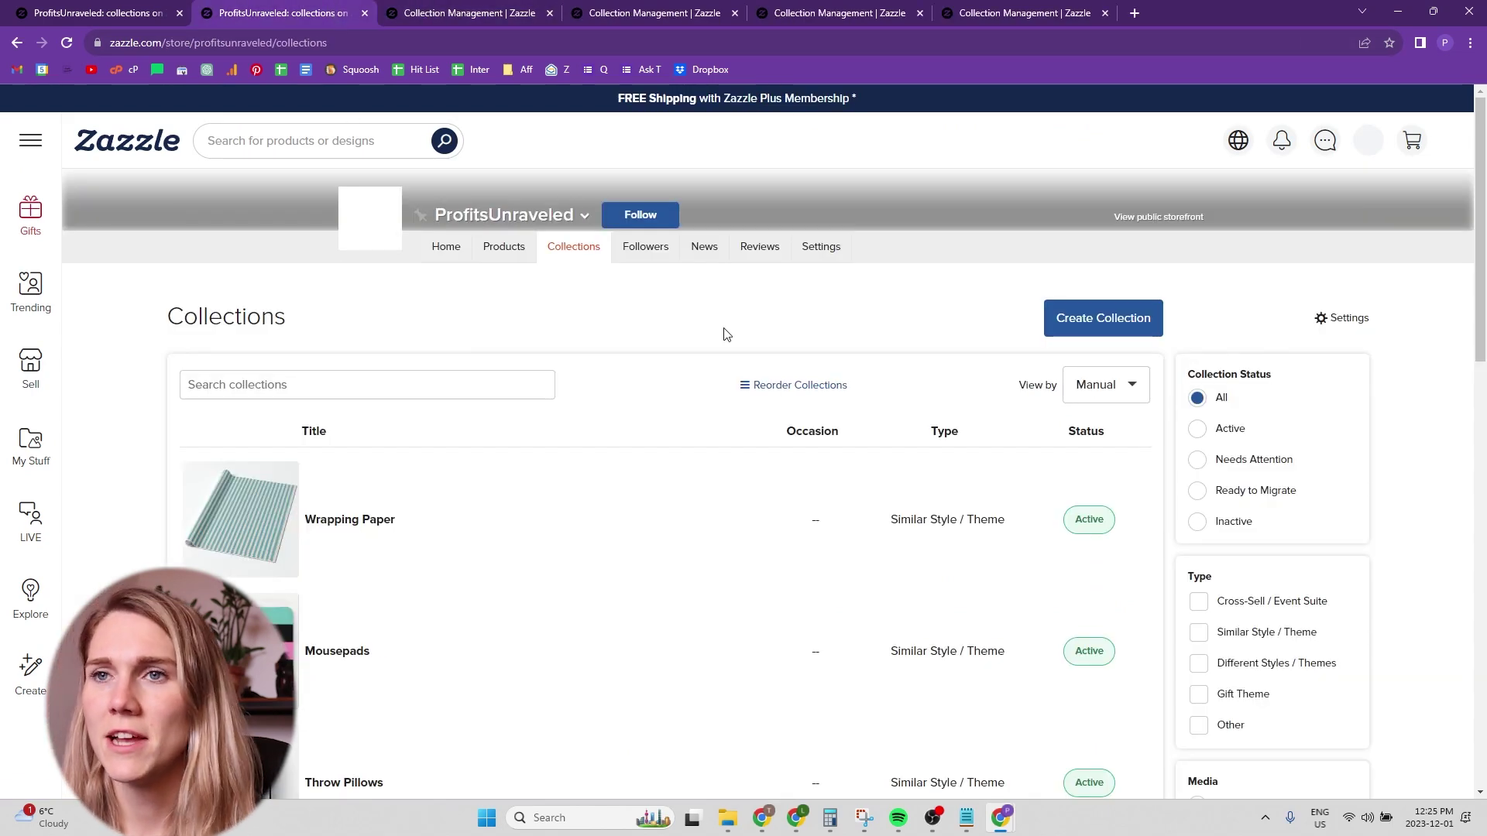
pyautogui.rightClick(1094, 336)
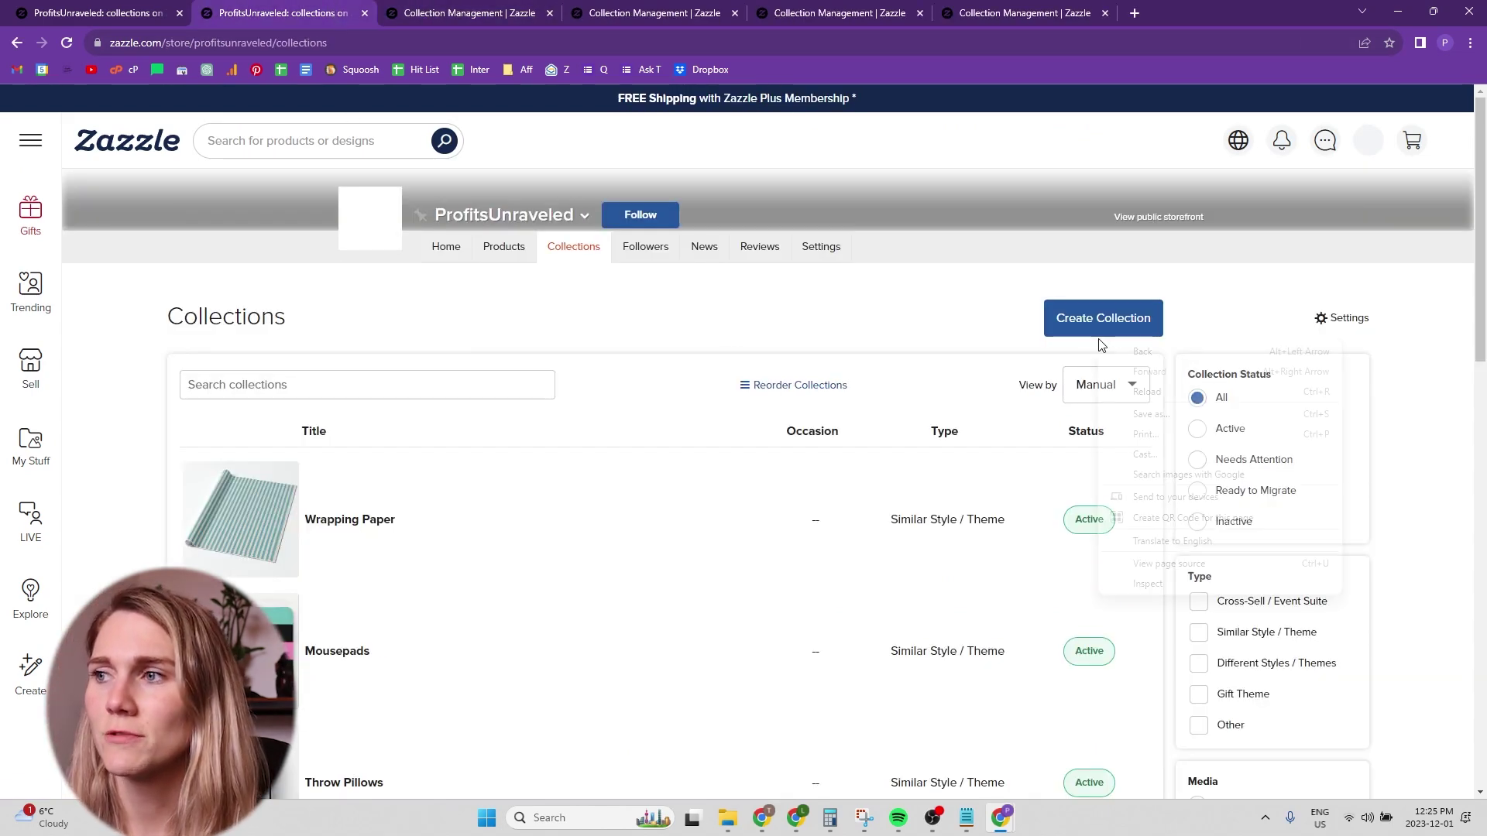
pyautogui.rightClick(1089, 319)
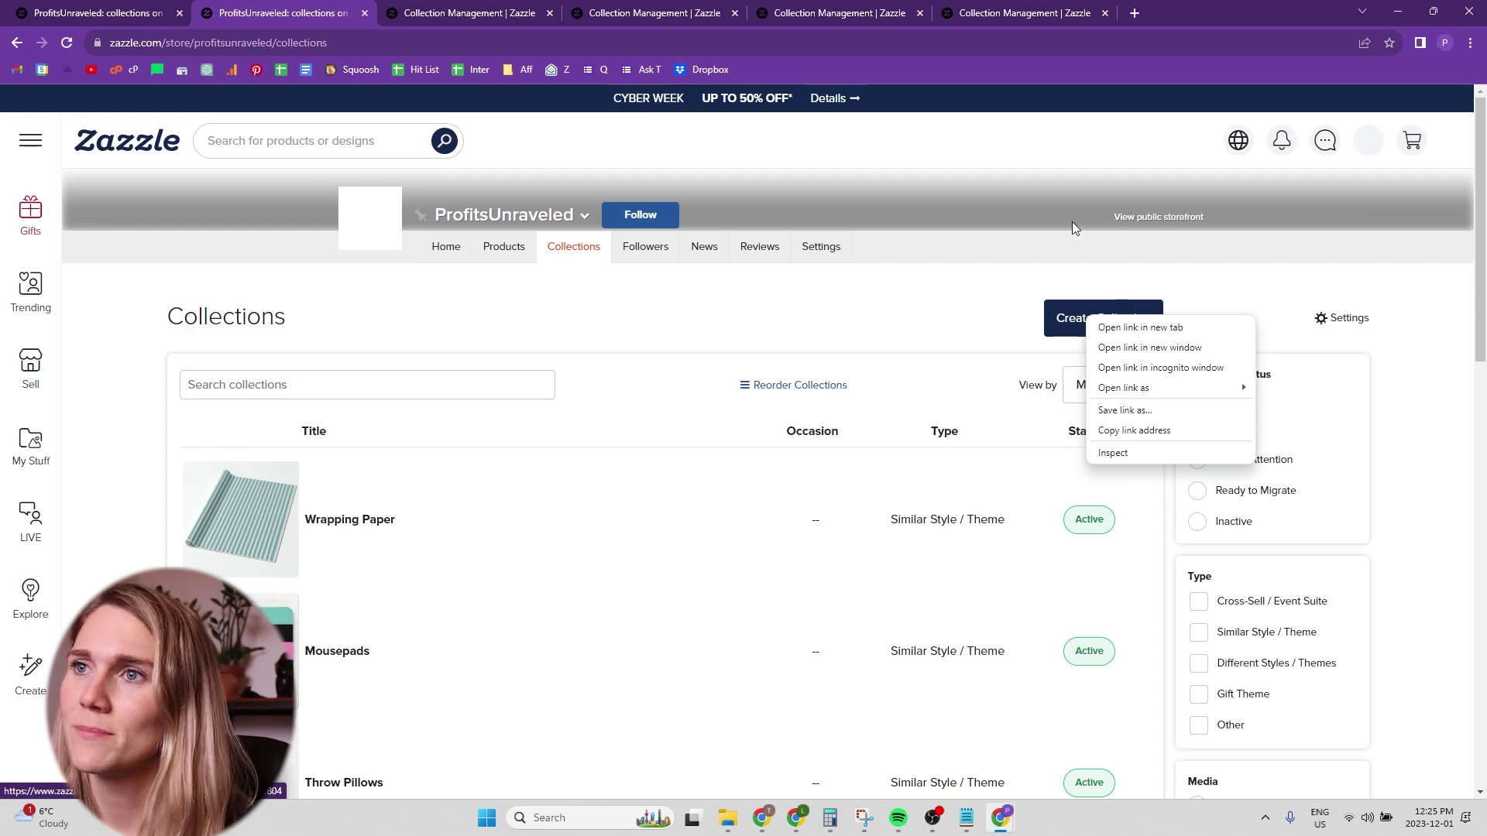
pyautogui.click(449, 15)
# Set the new collection form's occasion to Birthday - Adult
pyautogui.click(537, 302)
pyautogui.scroll(-5, 464, 503)
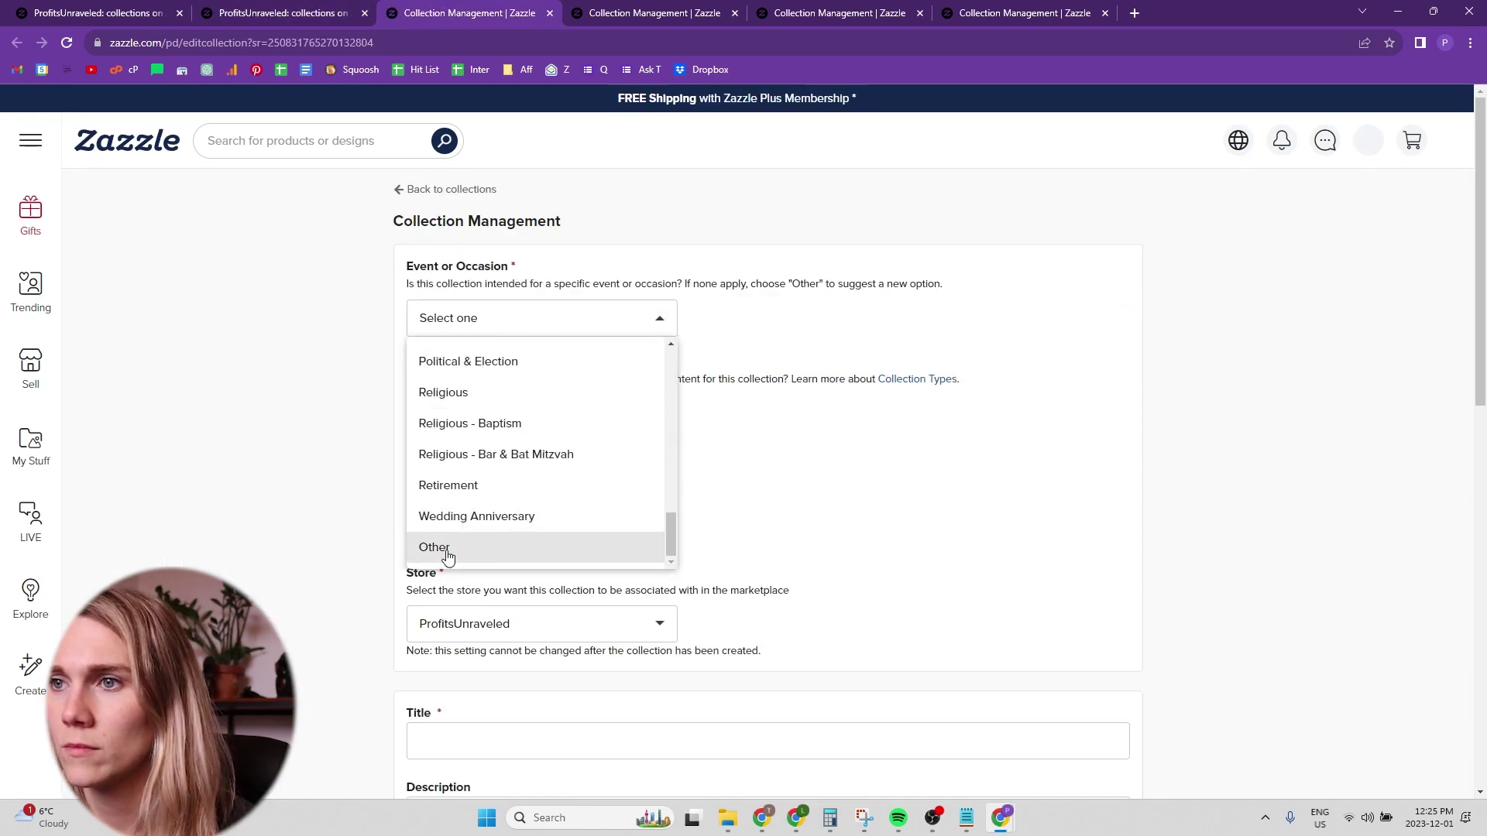
pyautogui.hotkey('ctrl', 'Tab')
pyautogui.hotkey('ctrl', 'Tab')
pyautogui.click(495, 317)
pyautogui.scroll(-10, 495, 480)
pyautogui.hotkey('ctrl', 'Tab')
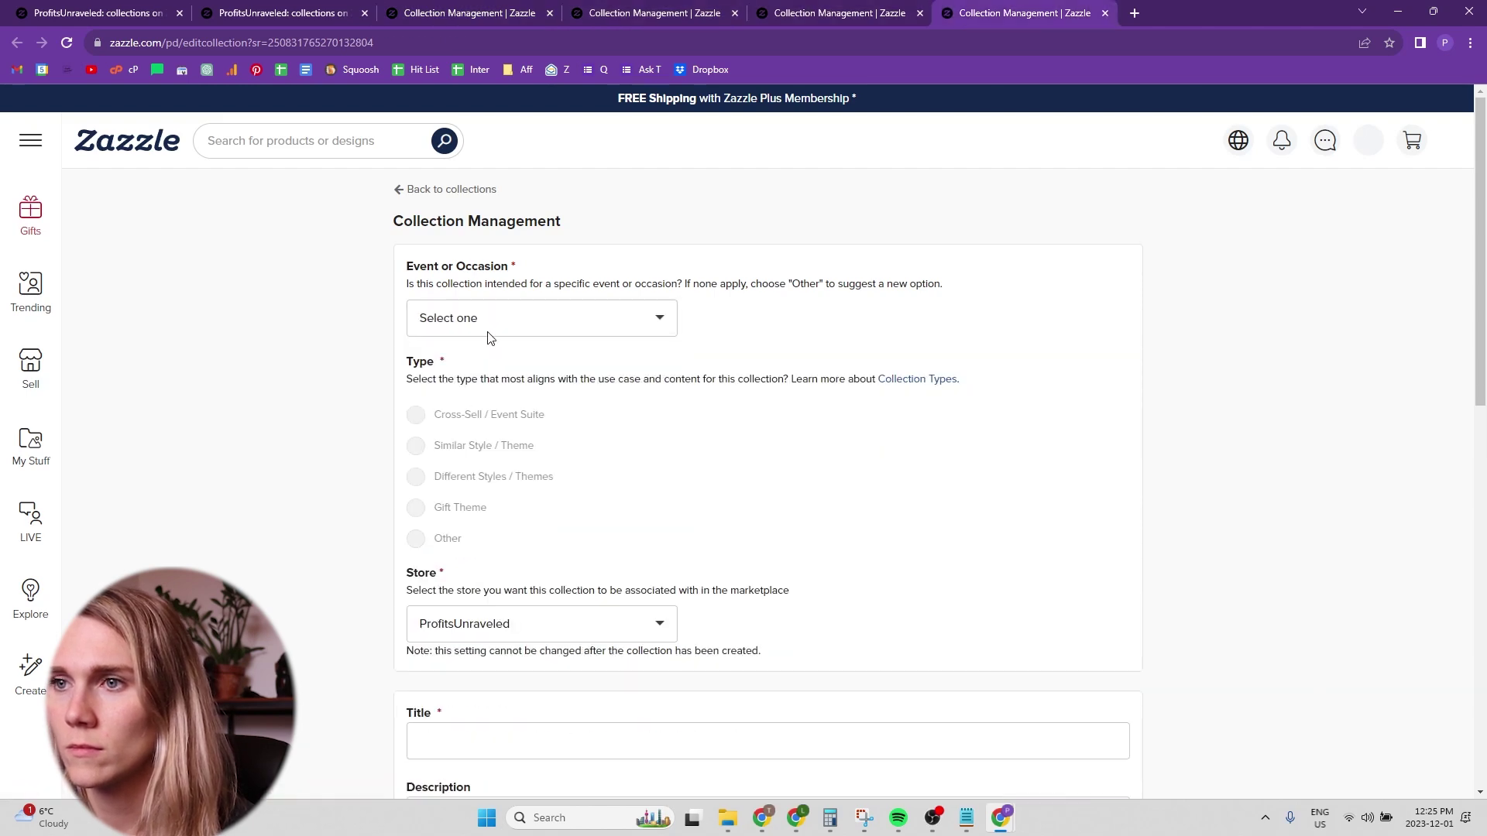
pyautogui.click(495, 318)
pyautogui.scroll(-10, 495, 480)
pyautogui.click(491, 542)
pyautogui.click(498, 324)
pyautogui.scroll(8, 538, 398)
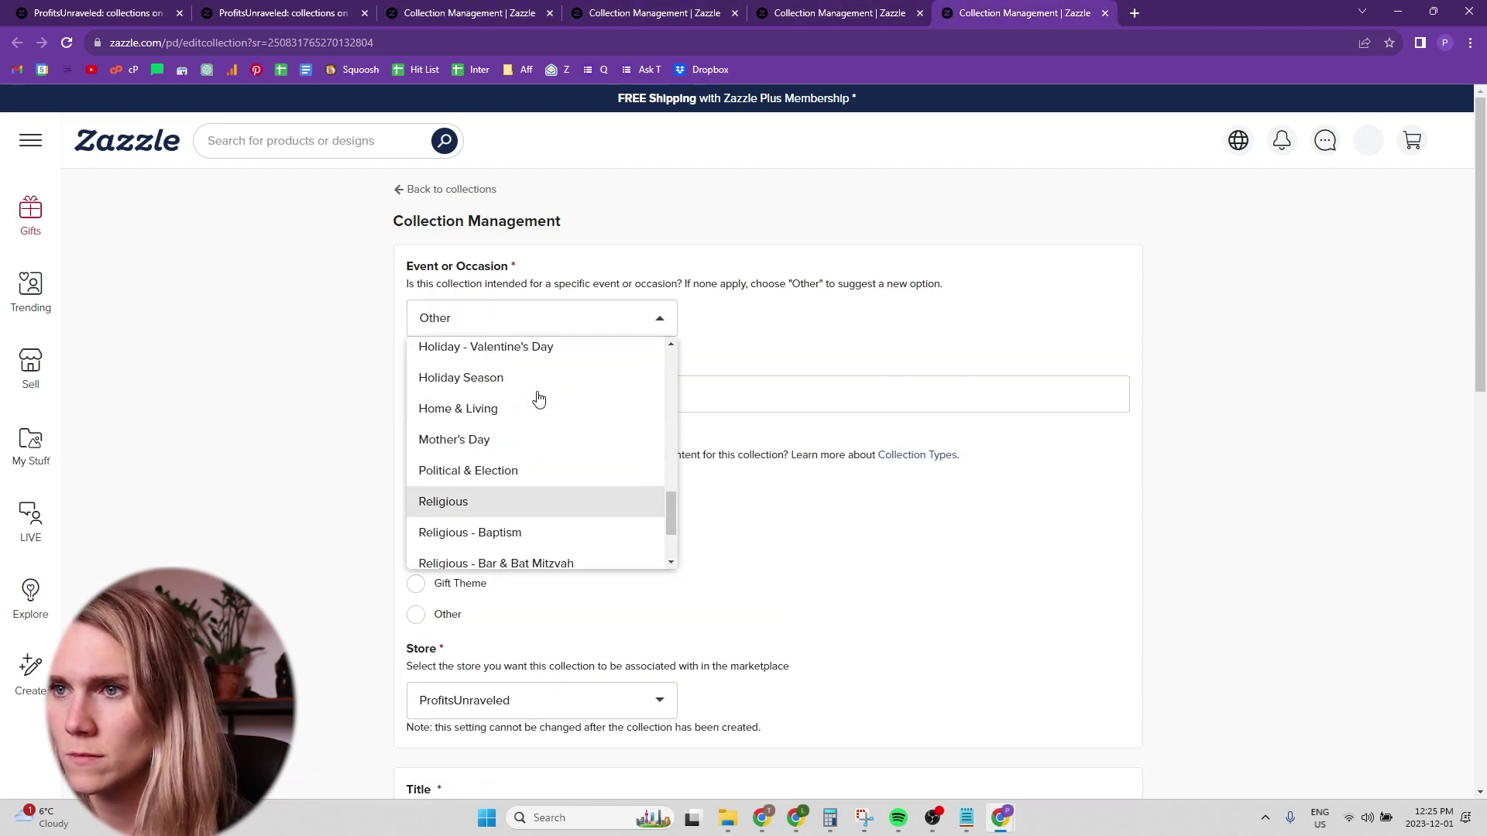
pyautogui.scroll(3, 608, 425)
pyautogui.click(496, 405)
# Create a Cross-Sell / Event Suite collection titled 'Adult Birthday Party'
pyautogui.click(416, 416)
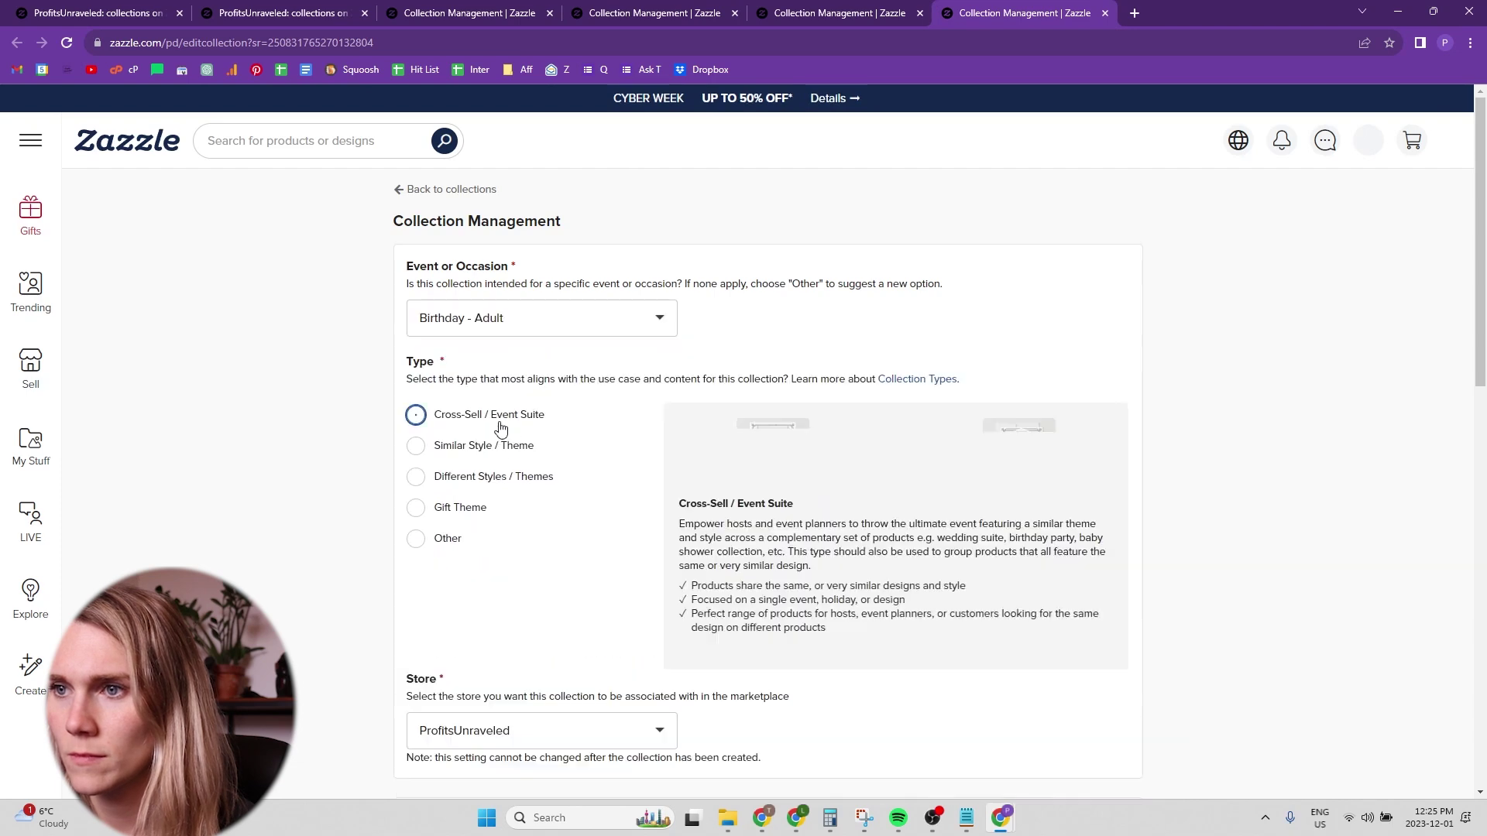
pyautogui.scroll(-5, 499, 513)
pyautogui.click(514, 425)
pyautogui.write('Birthday Party')
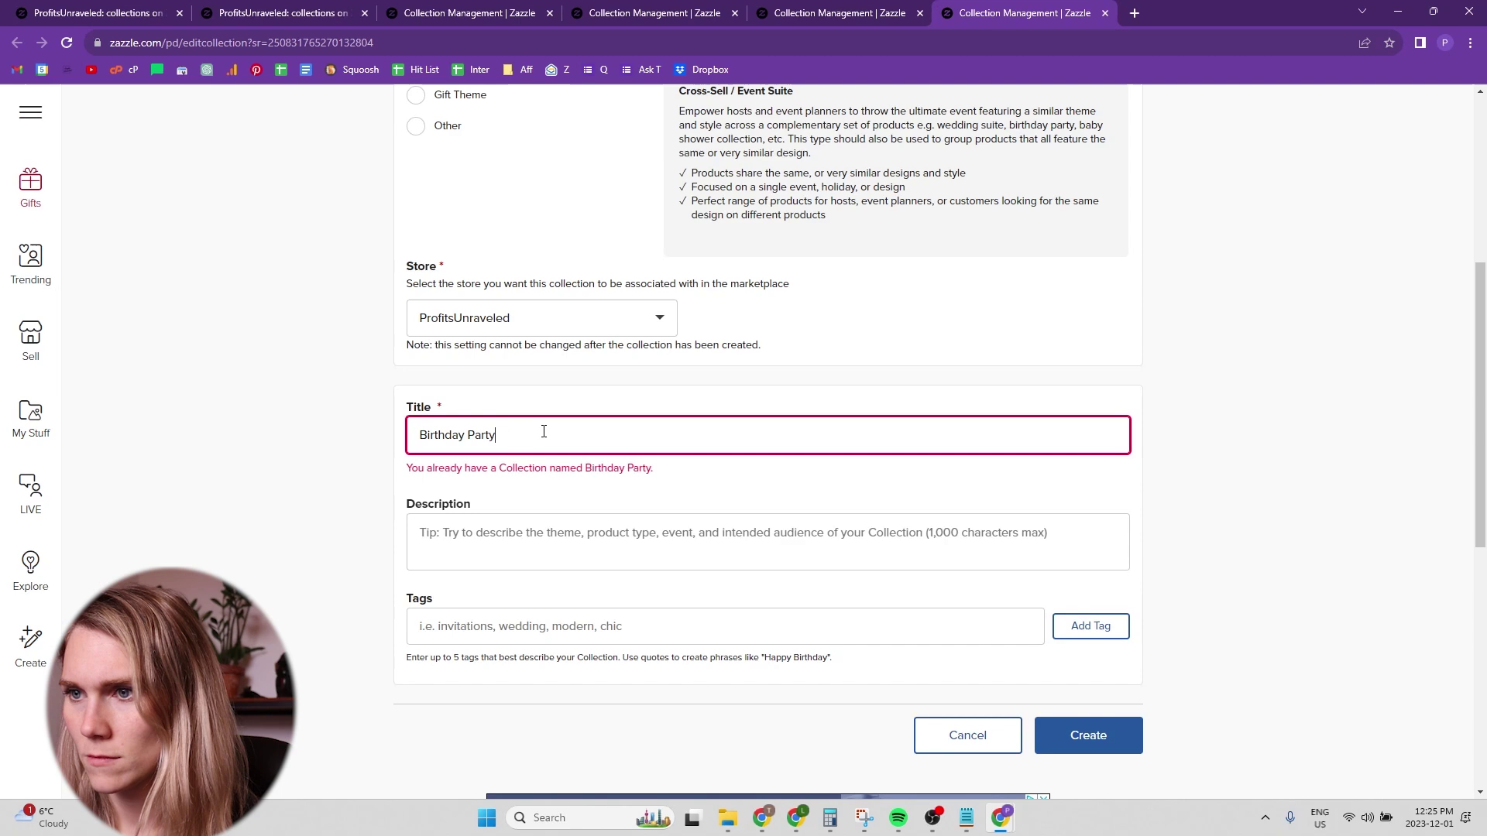
pyautogui.press('Home')
pyautogui.write('Adult')
pyautogui.click(1126, 735)
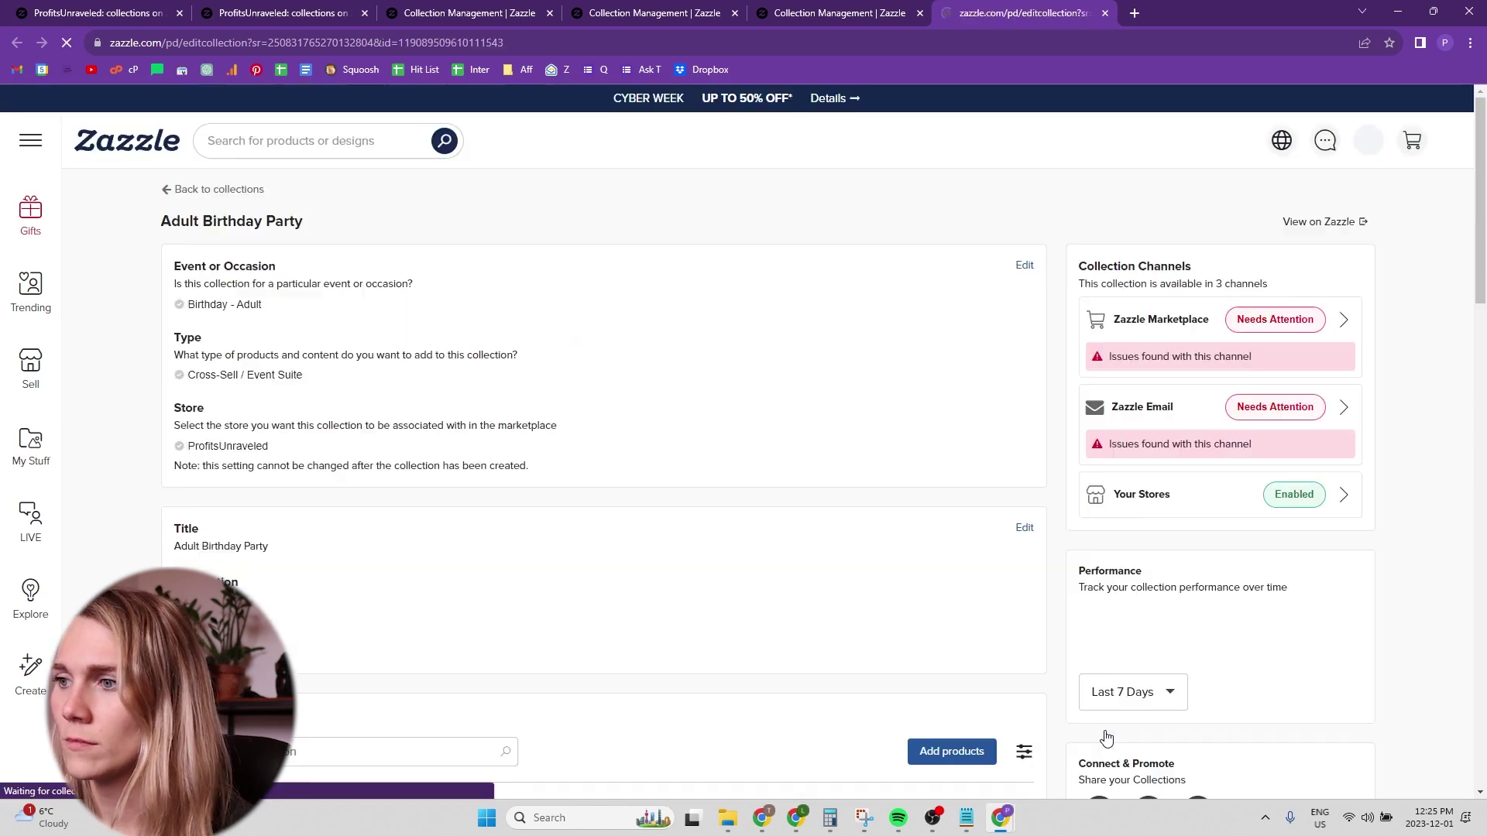
# Add the Party Time Birthday Gold Foil Invitation to it and share it on Pinterest
pyautogui.scroll(-5, 1156, 512)
pyautogui.click(952, 339)
pyautogui.click(623, 404)
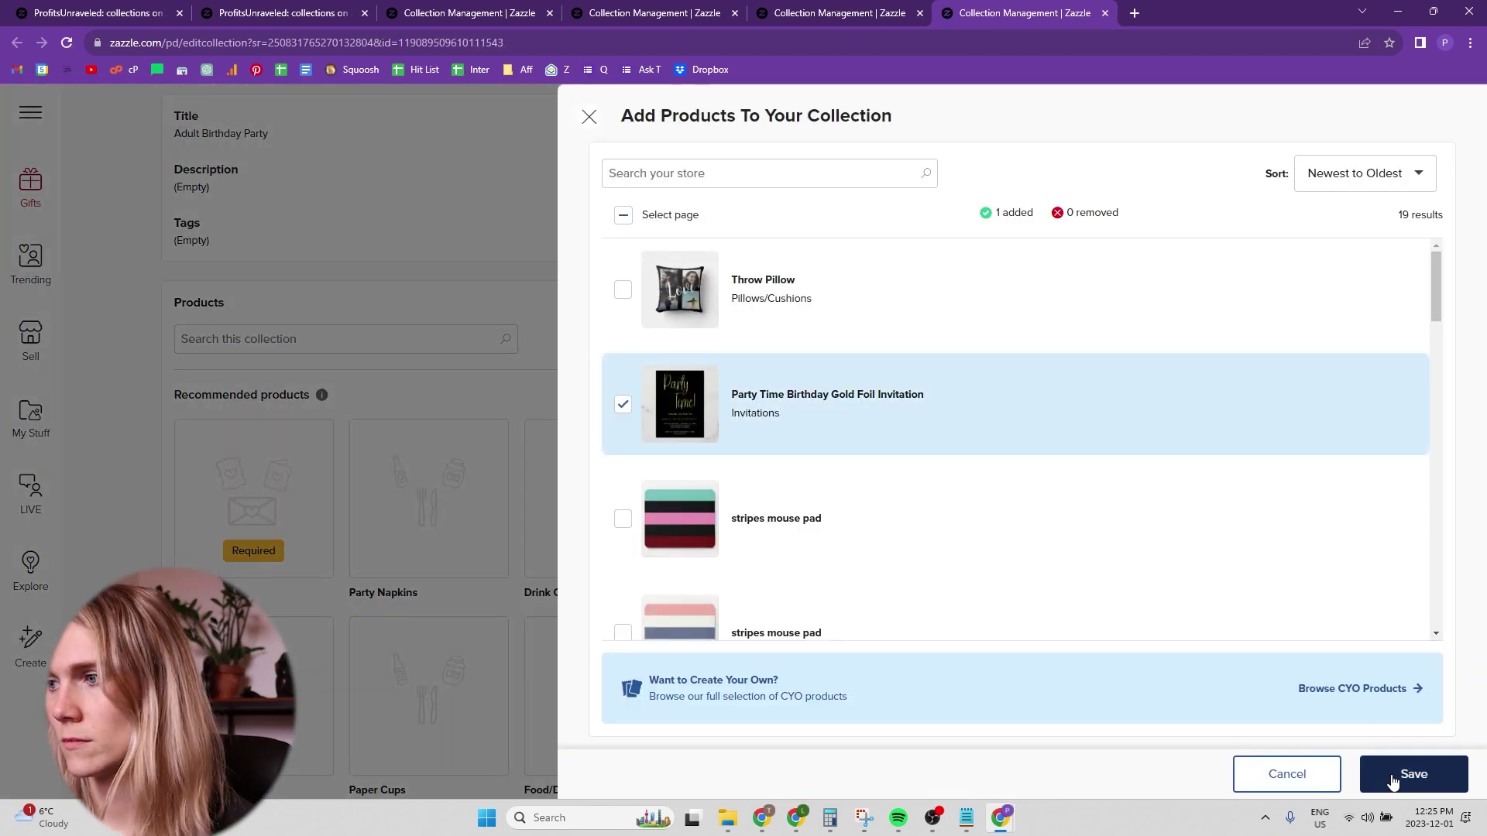
pyautogui.click(1413, 773)
pyautogui.click(1197, 393)
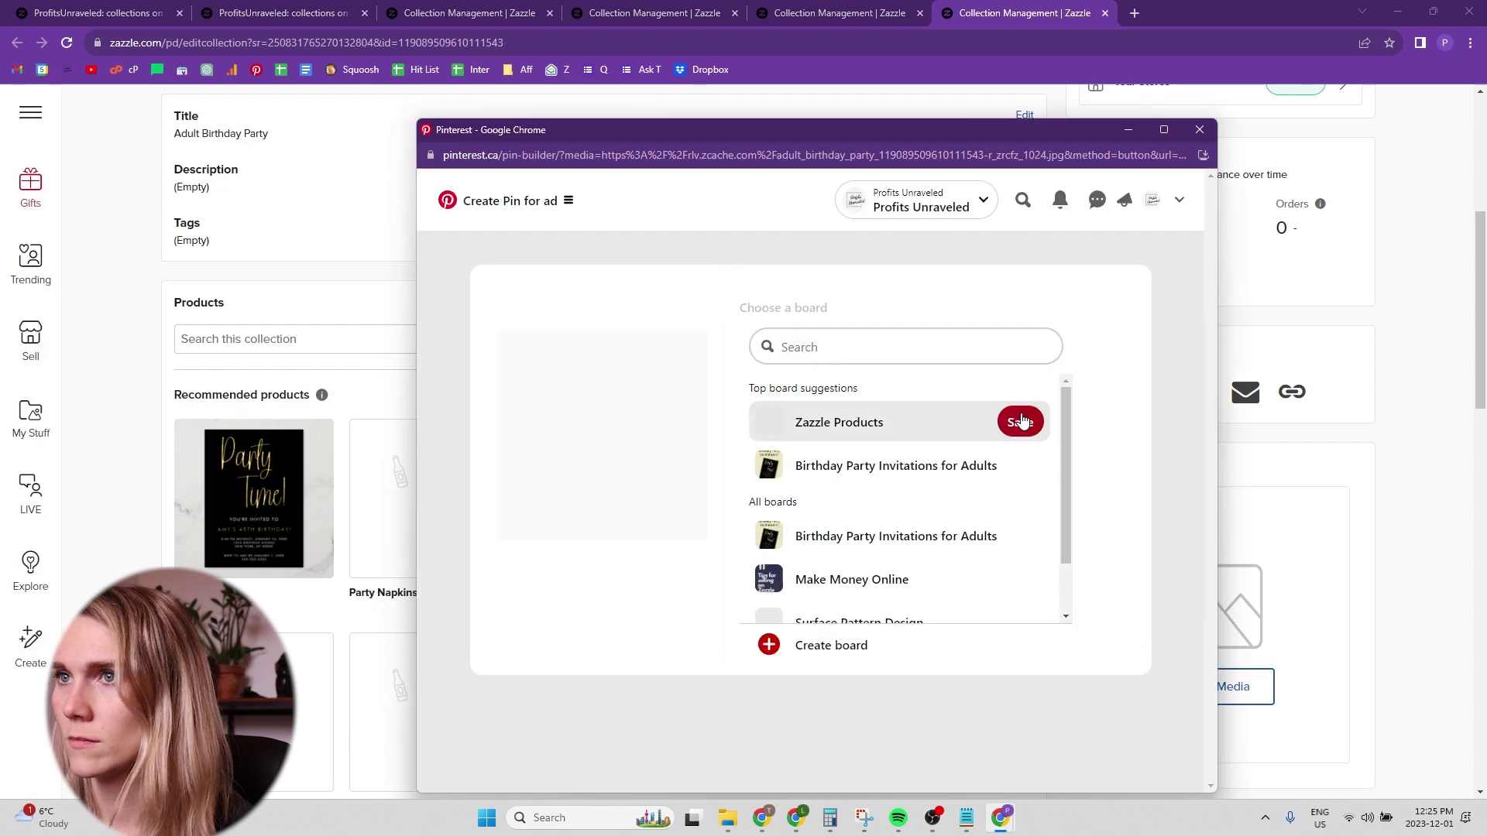
# Close the finished collection page and browse the store's products
pyautogui.click(1105, 13)
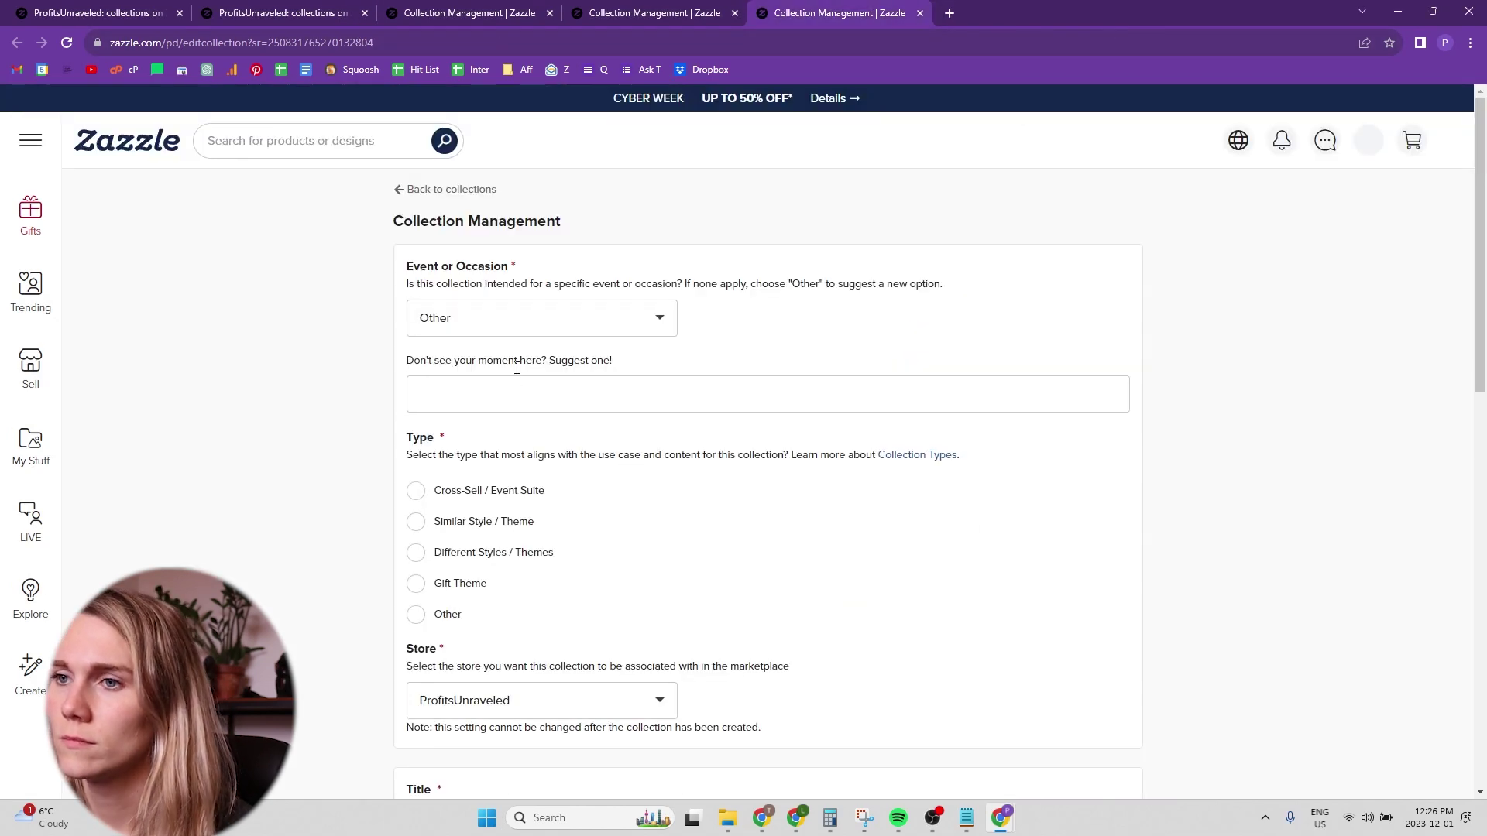
pyautogui.click(106, 10)
pyautogui.click(501, 247)
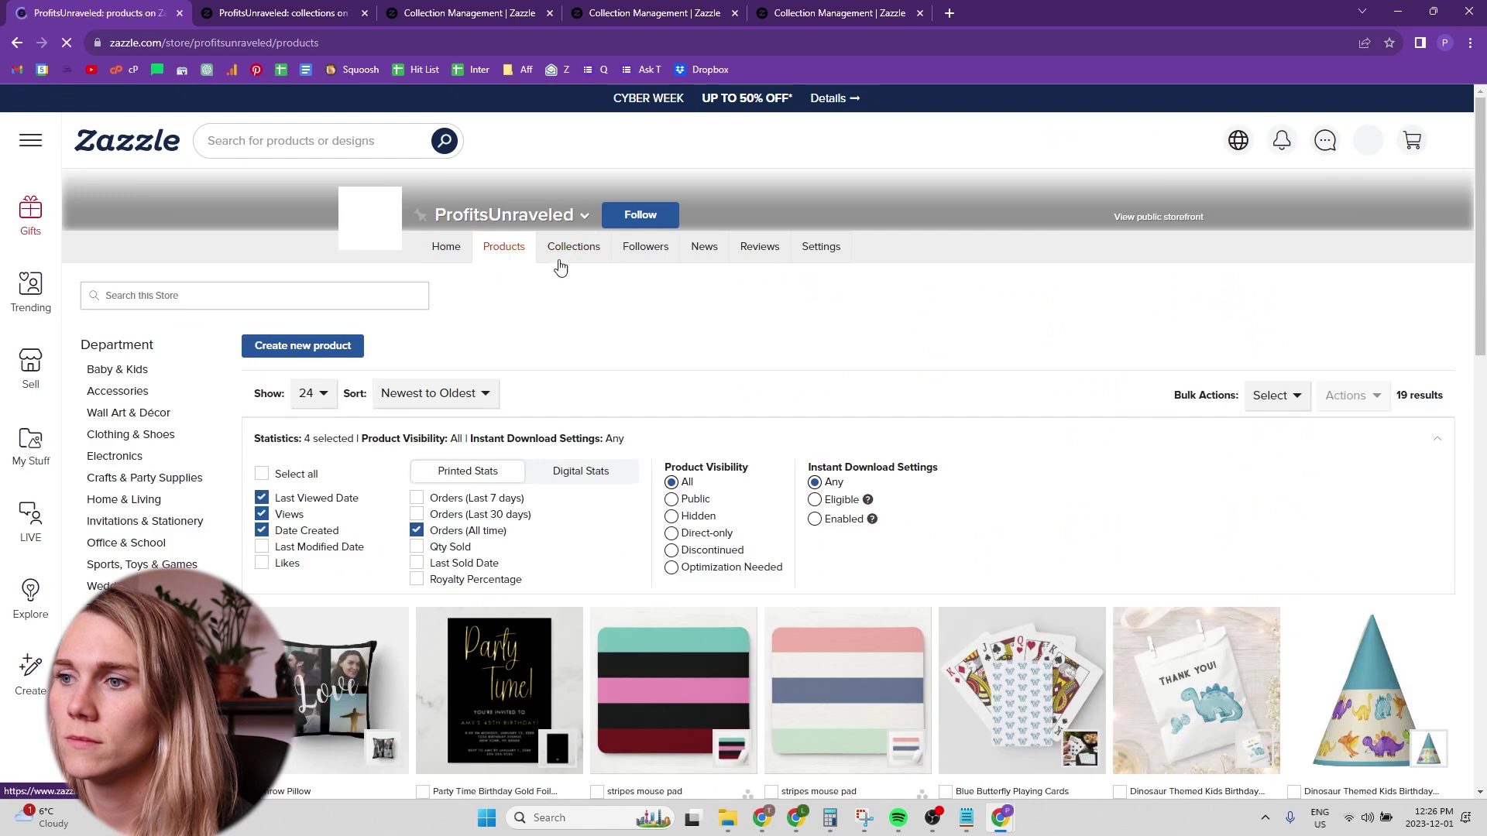
pyautogui.scroll(-6, 673, 179)
# Create a collection titled 'Playing Cards', suggesting a 'Pla…' occasion
pyautogui.click(840, 13)
pyautogui.click(526, 388)
pyautogui.write('Playing Cards')
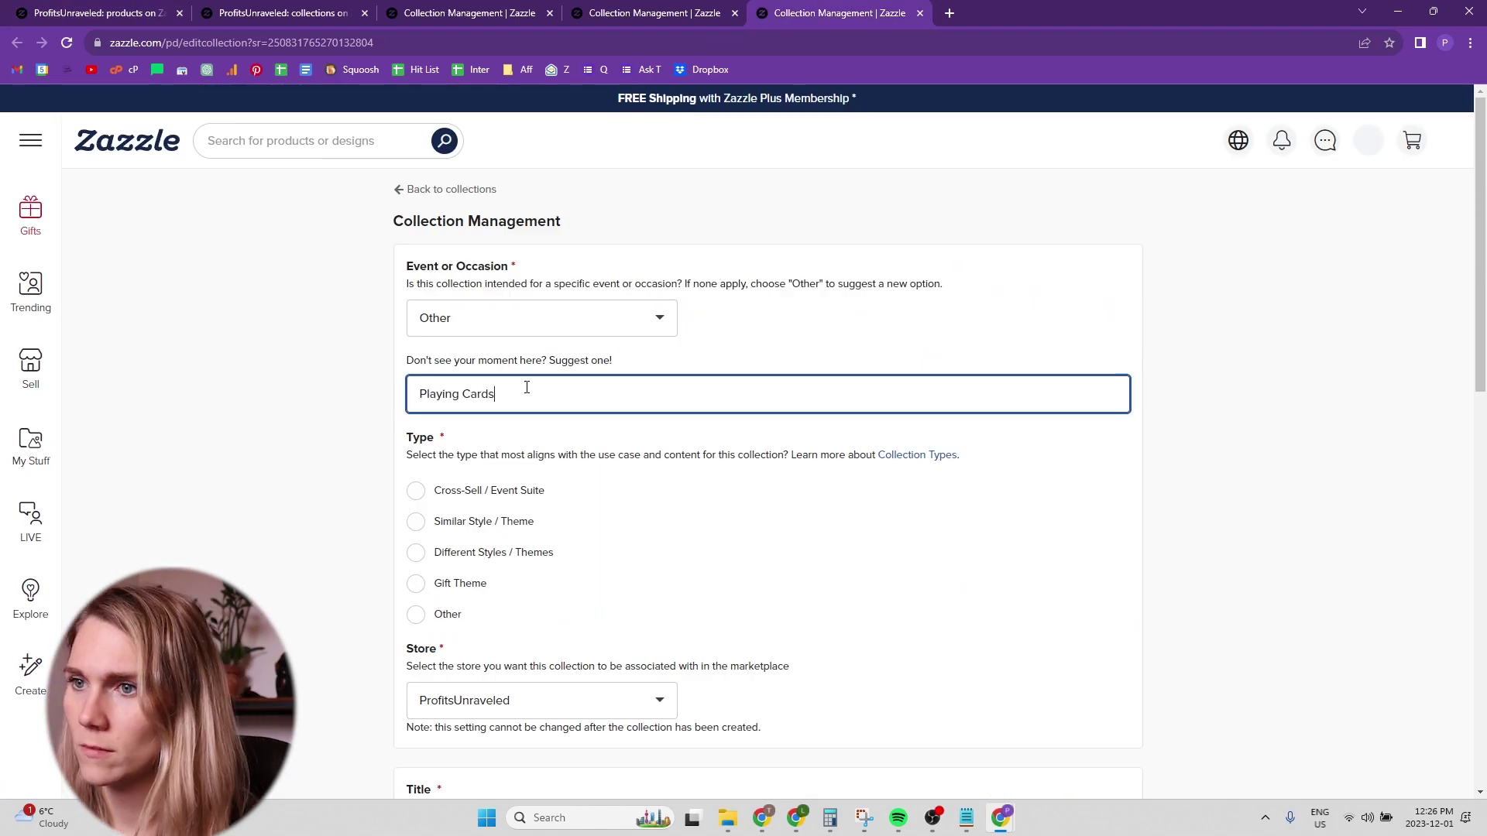
pyautogui.scroll(-8, 459, 515)
pyautogui.click(531, 179)
pyautogui.write('P')
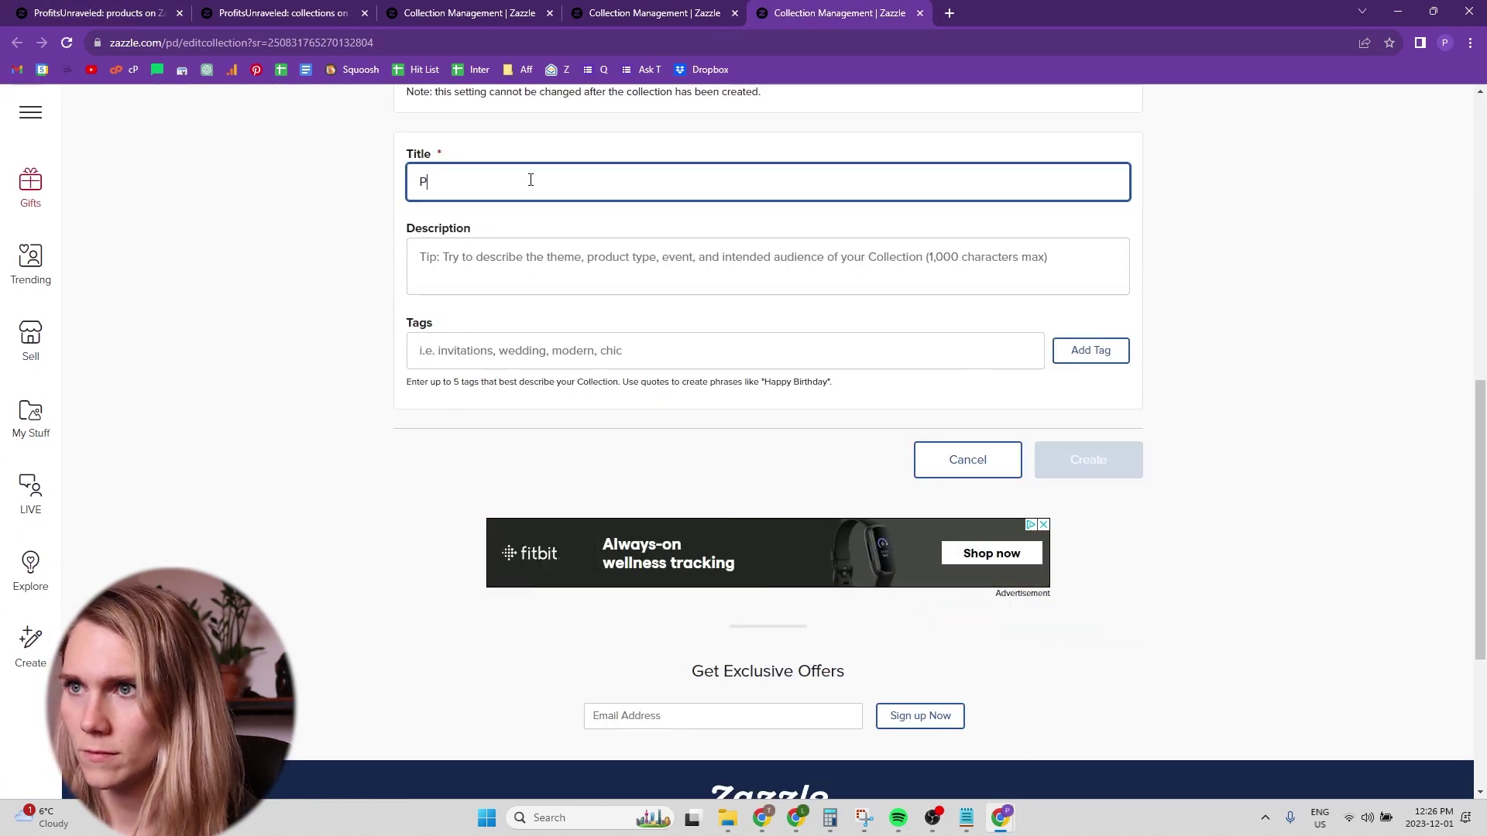
pyautogui.write('laying Cards')
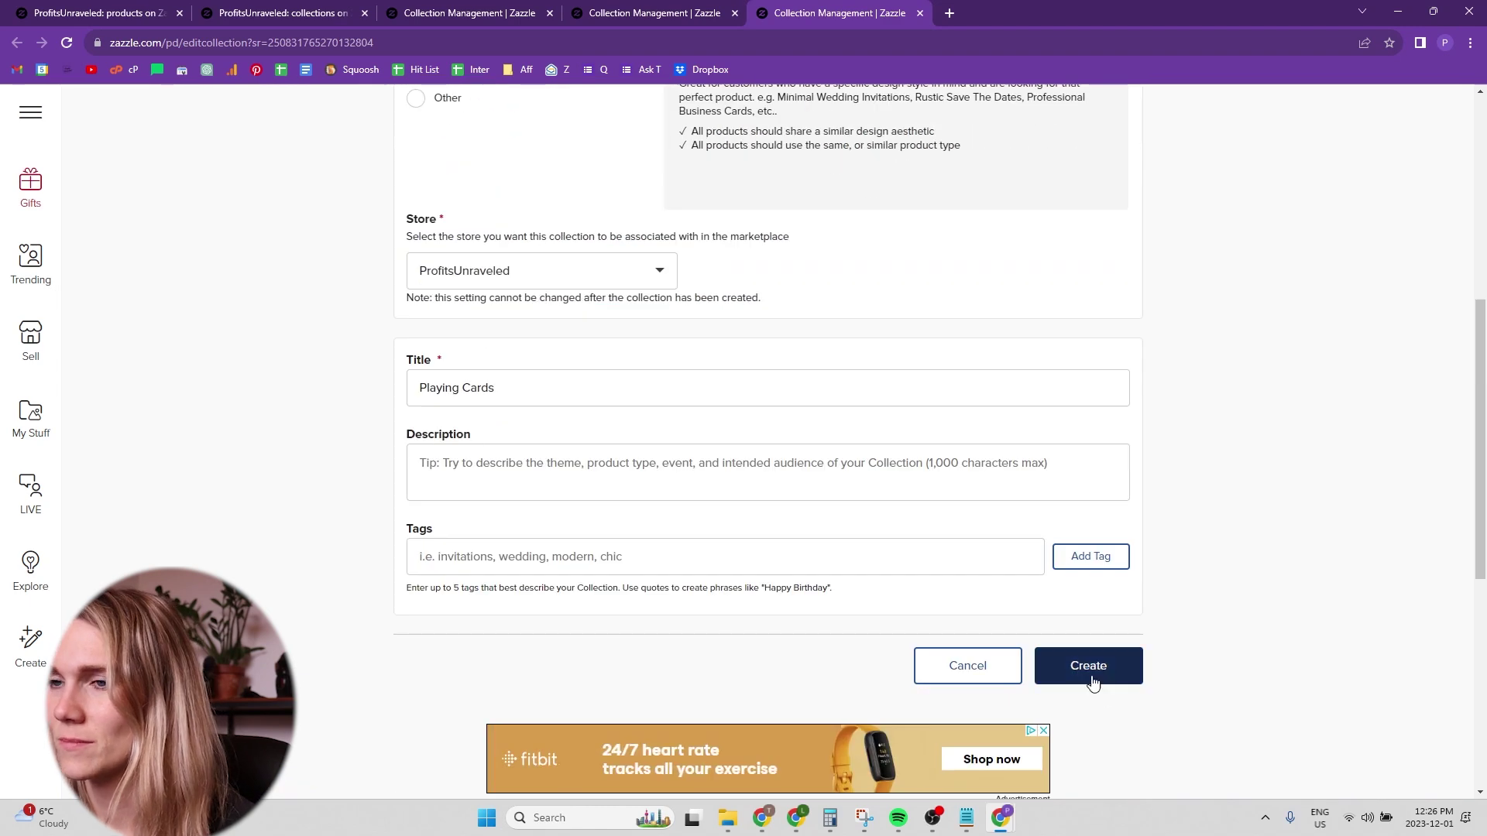
pyautogui.click(1088, 664)
# Add the Blue Butterfly Playing Cards, share the collection on Pinterest, and close it
pyautogui.click(989, 751)
pyautogui.scroll(-5, 779, 438)
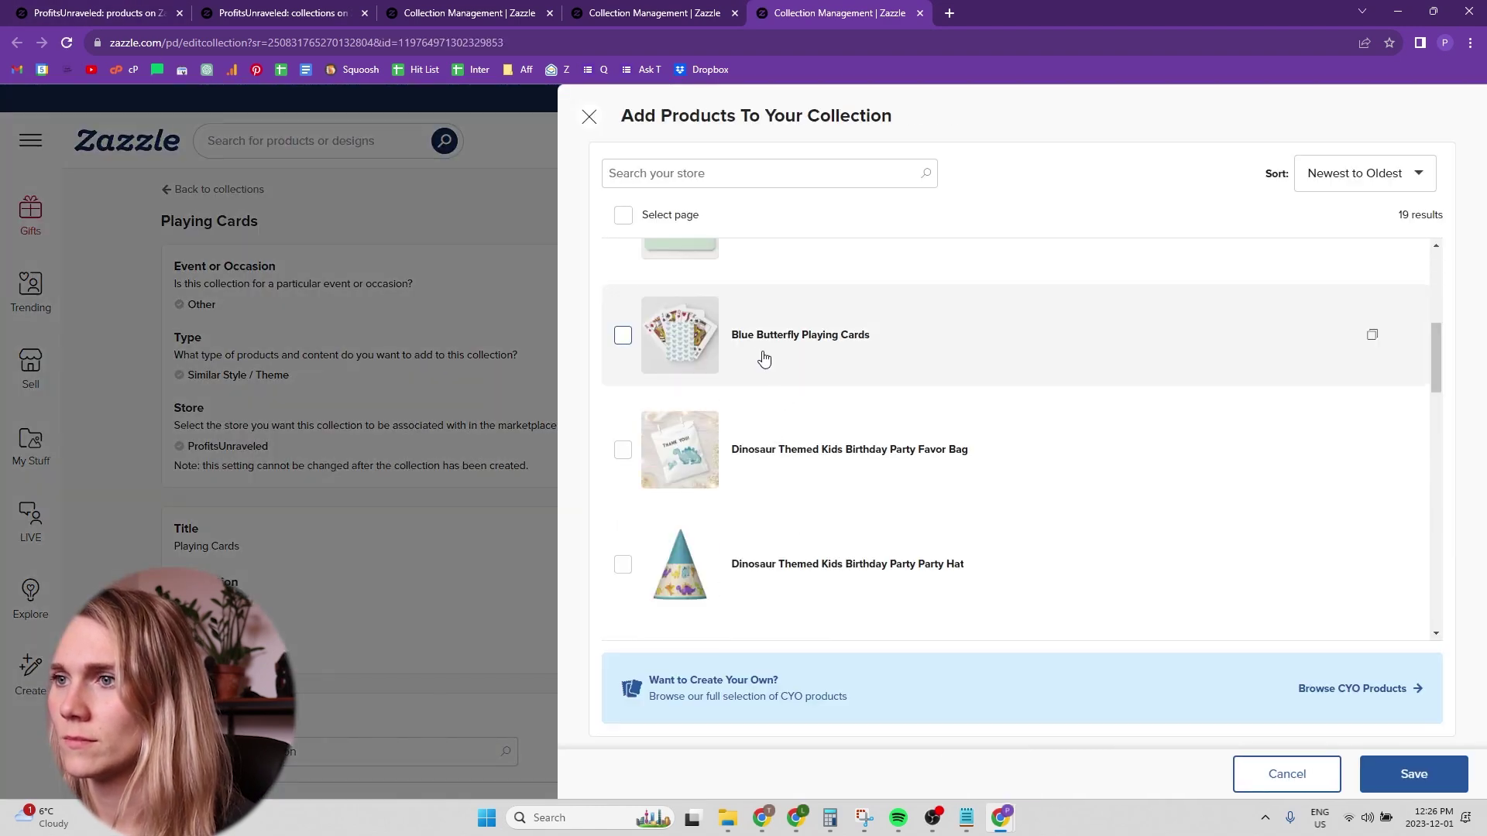
pyautogui.click(763, 355)
pyautogui.scroll(-3, 1006, 504)
pyautogui.click(1413, 774)
pyautogui.scroll(-4, 979, 428)
pyautogui.click(1201, 373)
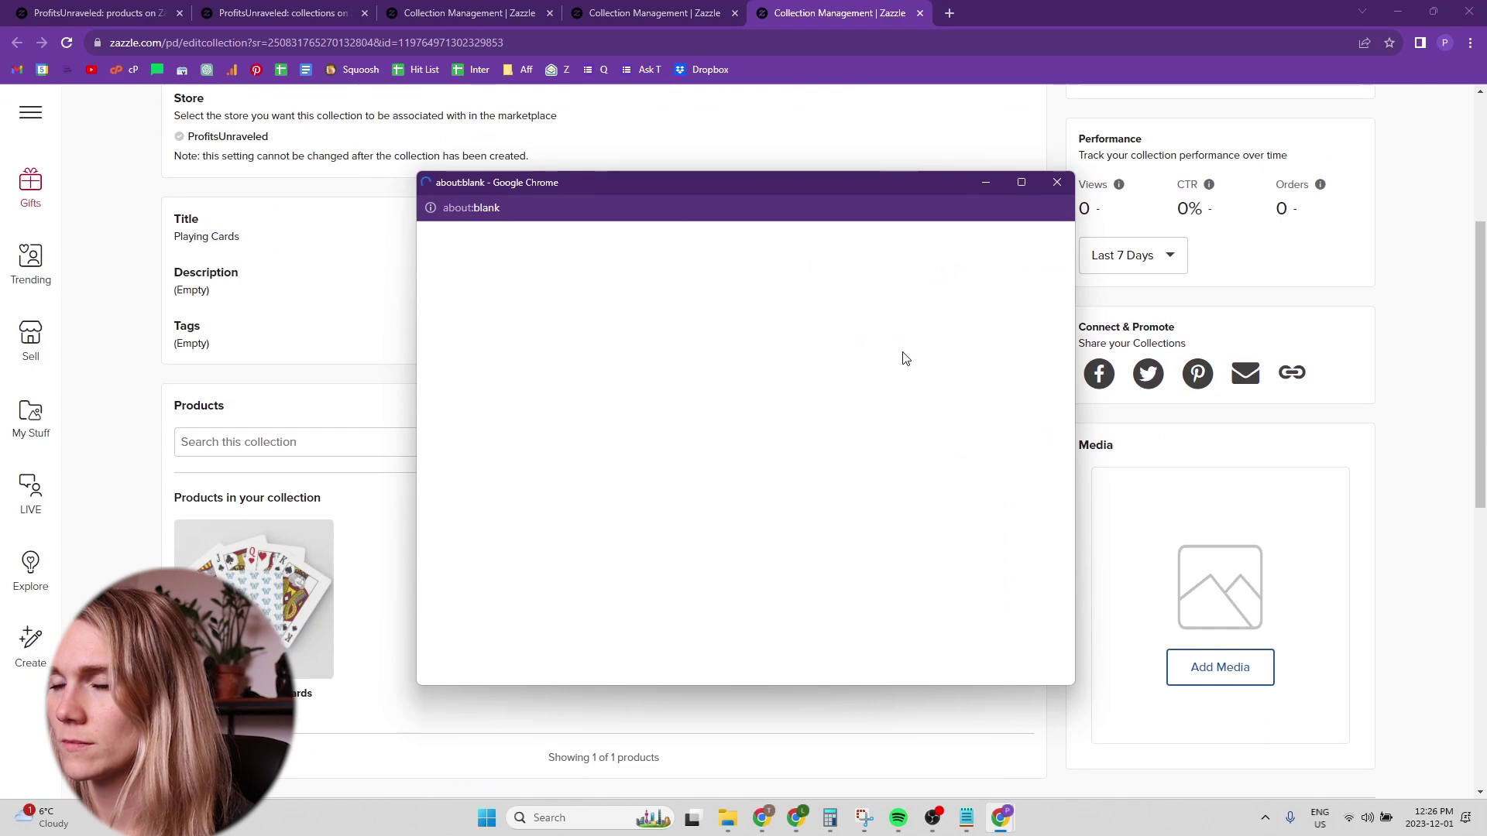
pyautogui.click(919, 13)
pyautogui.click(920, 14)
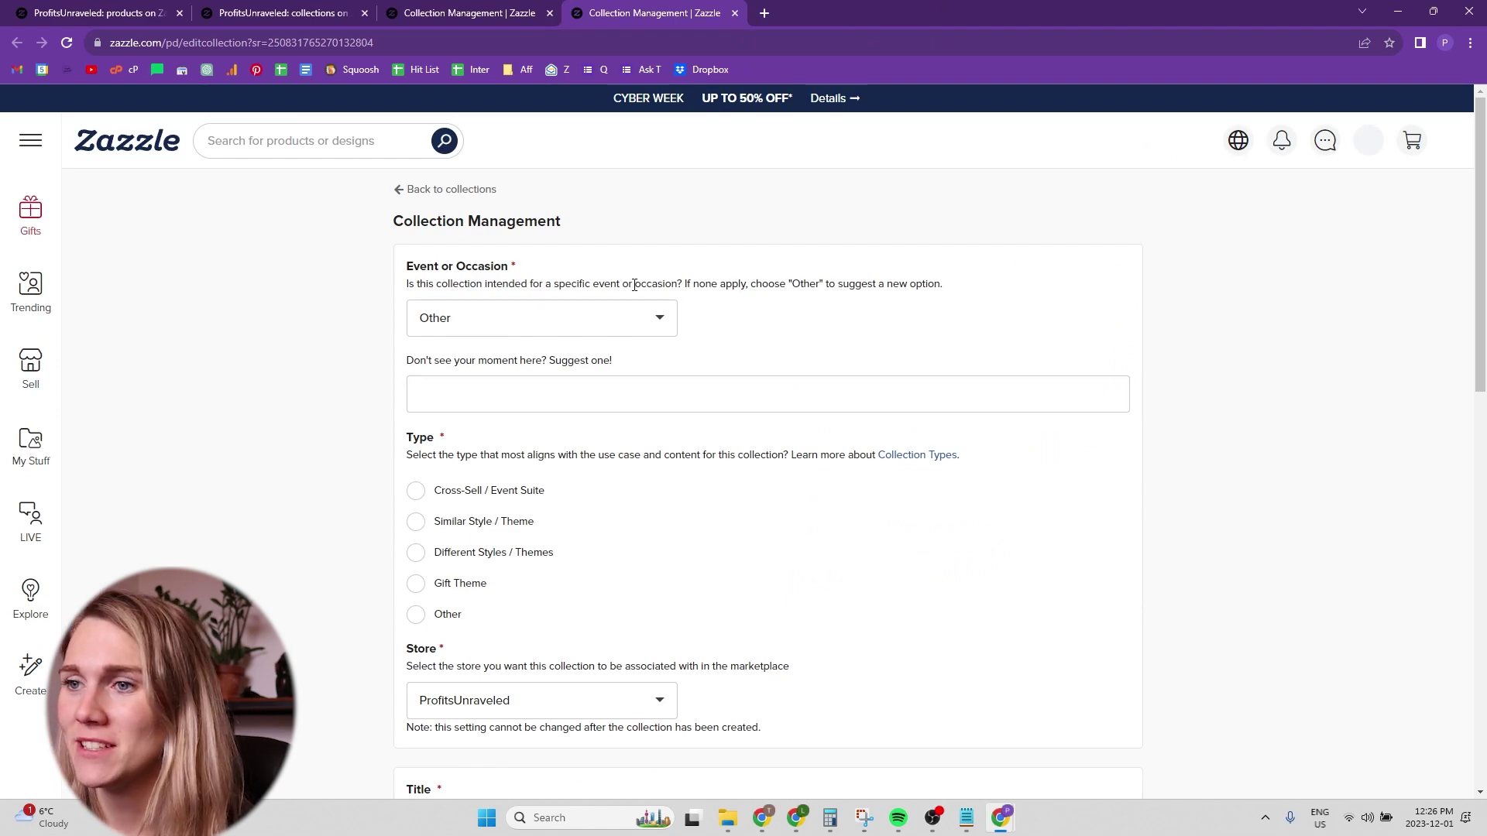
# Start a Similar Style / Theme collection titled 'Blankets'
pyautogui.scroll(-3, 634, 285)
pyautogui.hotkey('ctrl', 'pageup')
pyautogui.hotkey('ctrl', 'pageup')
pyautogui.scroll(-10, 607, 379)
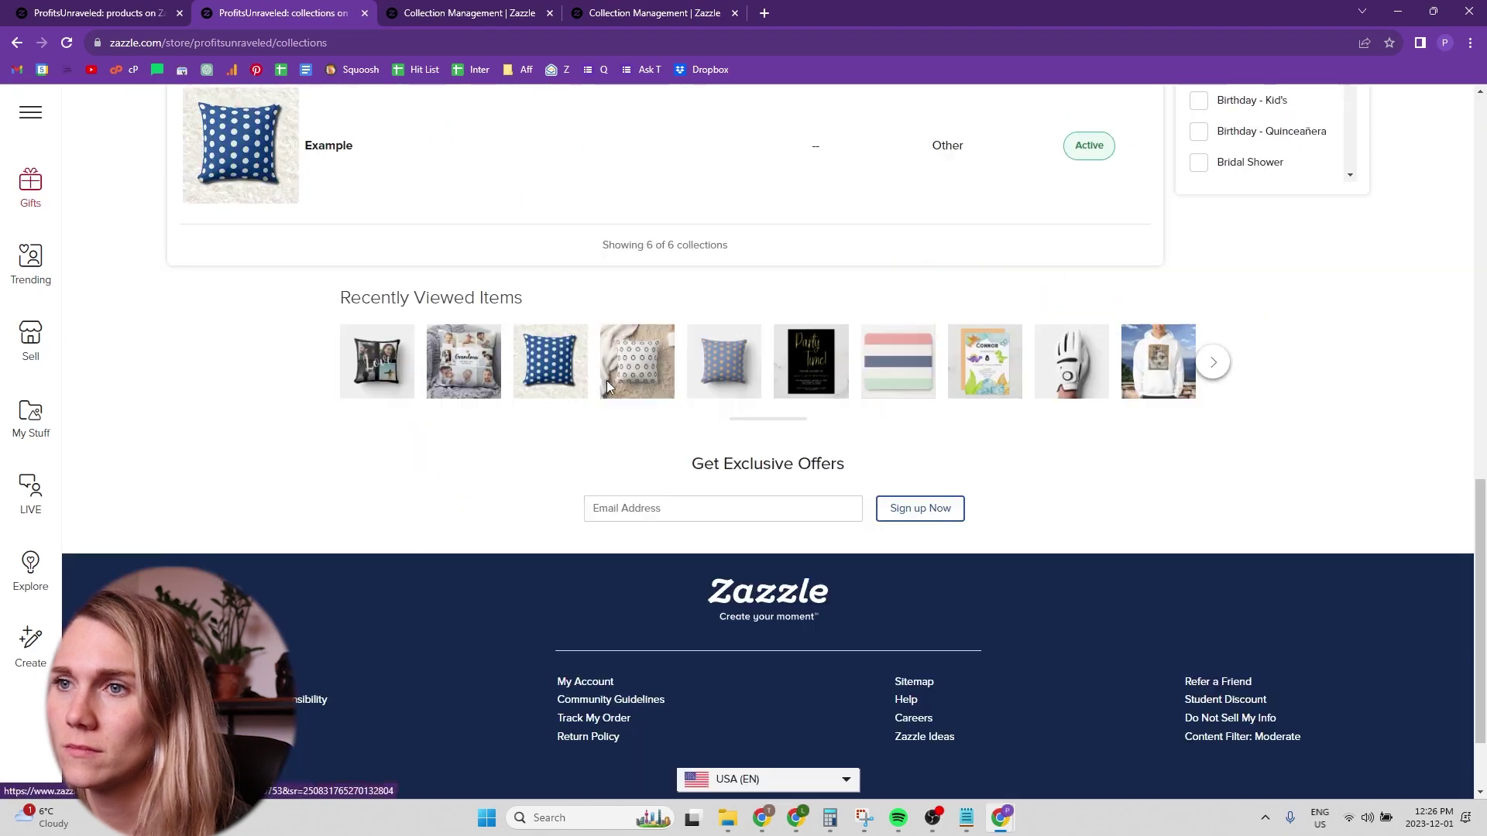
pyautogui.scroll(3, 607, 379)
pyautogui.hotkey('ctrl', 'pageup')
pyautogui.hotkey('ctrl', 'pageup')
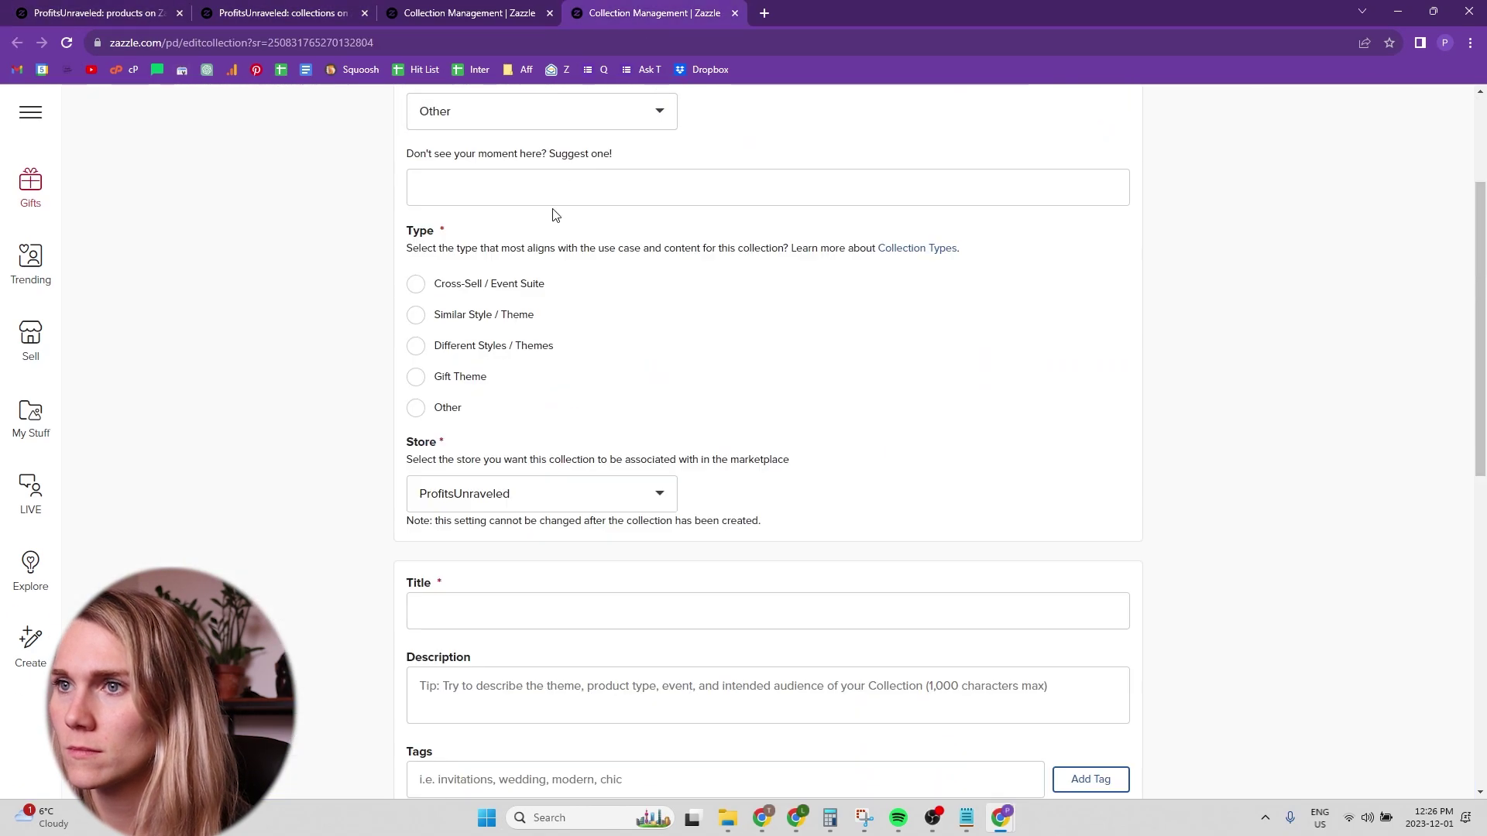
pyautogui.click(457, 325)
pyautogui.click(450, 696)
pyautogui.write('Blank')
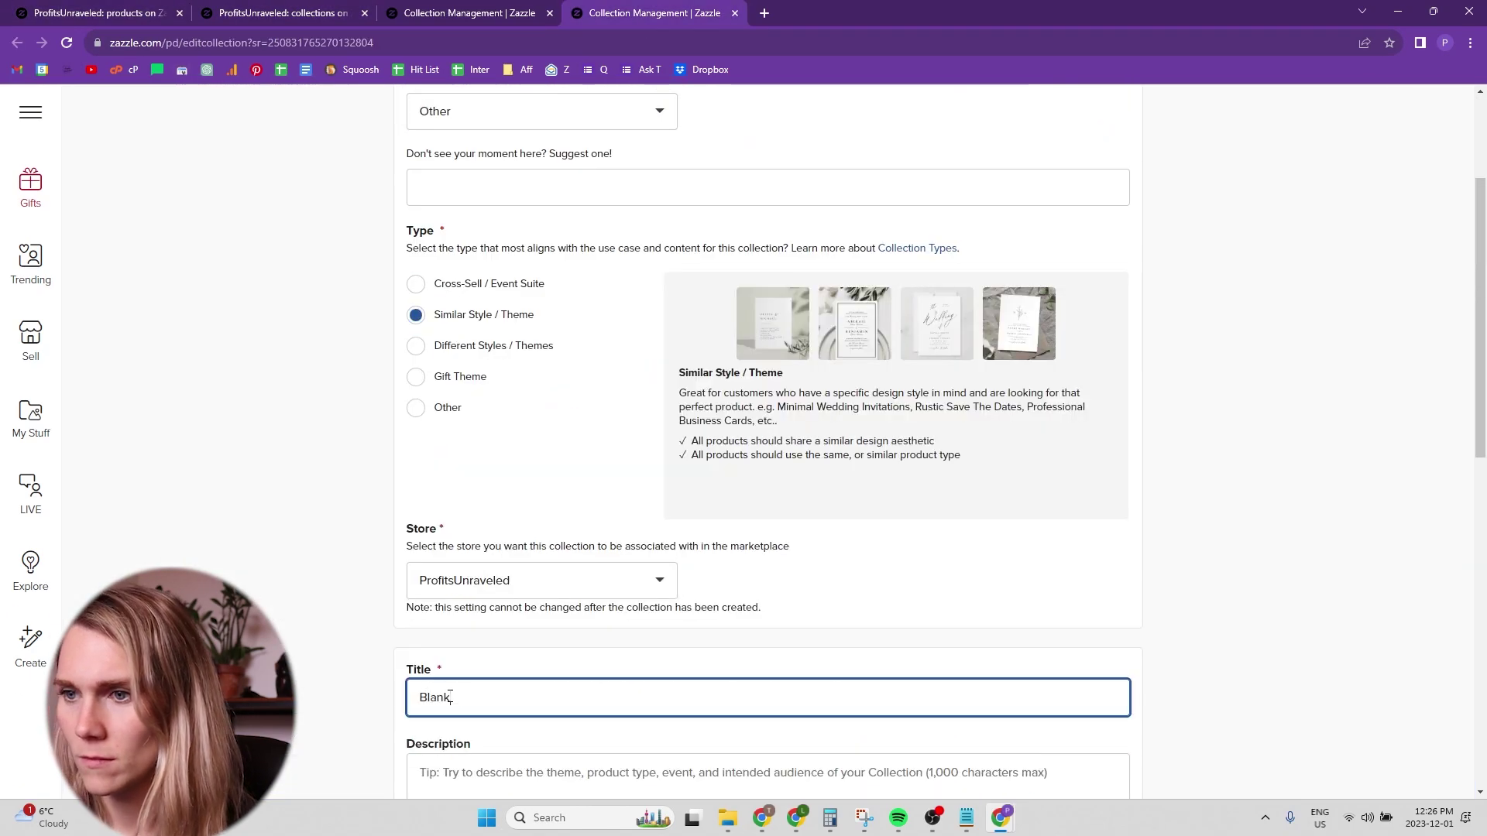
pyautogui.write('ets')
pyautogui.scroll(-4, 681, 597)
# Add the Halloween Pumpkins and Christmas Trees blankets and share the collection on Pinterest
pyautogui.click(1089, 663)
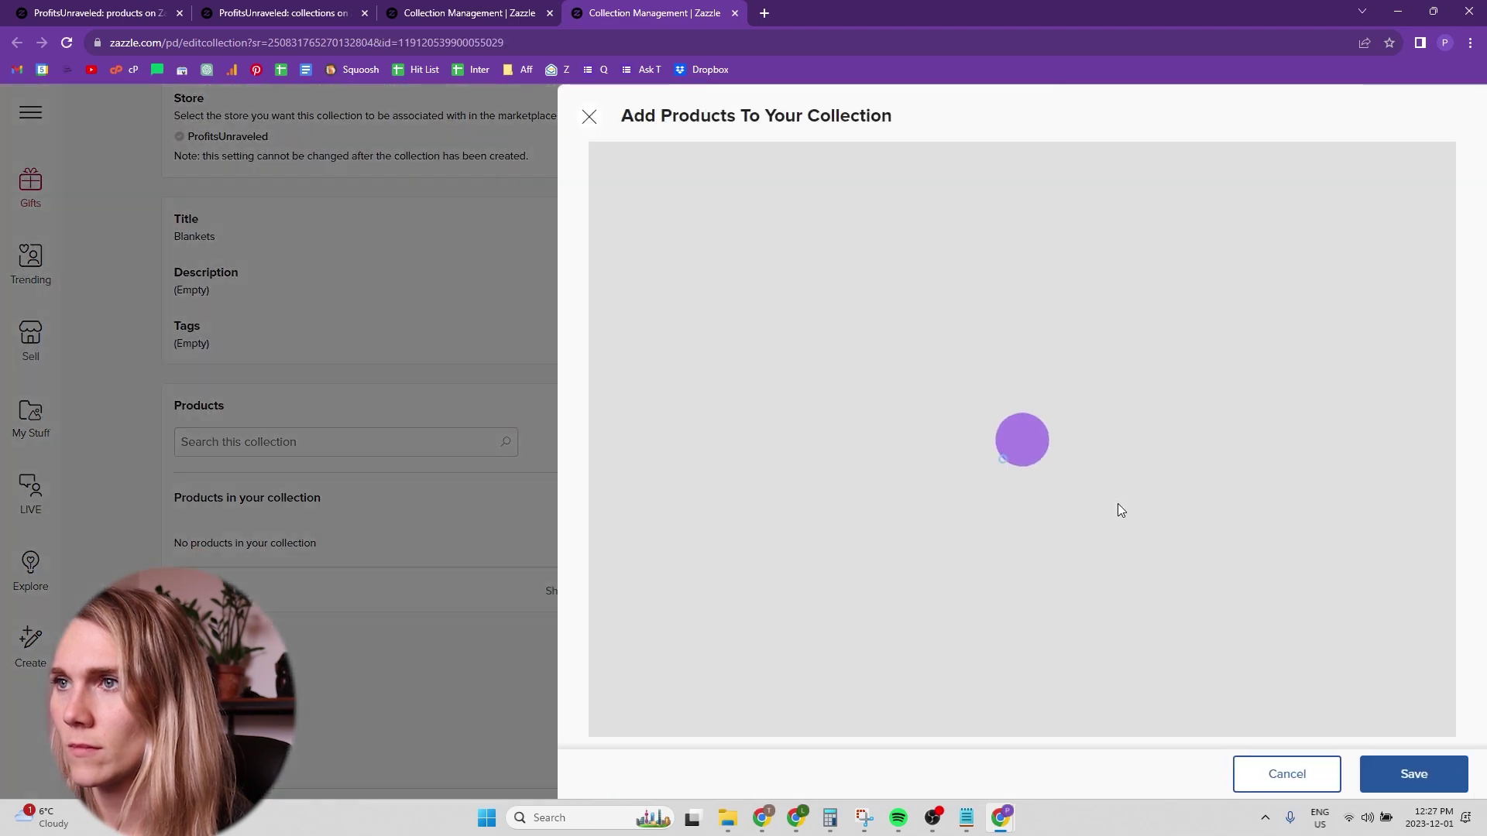
pyautogui.scroll(-15, 969, 445)
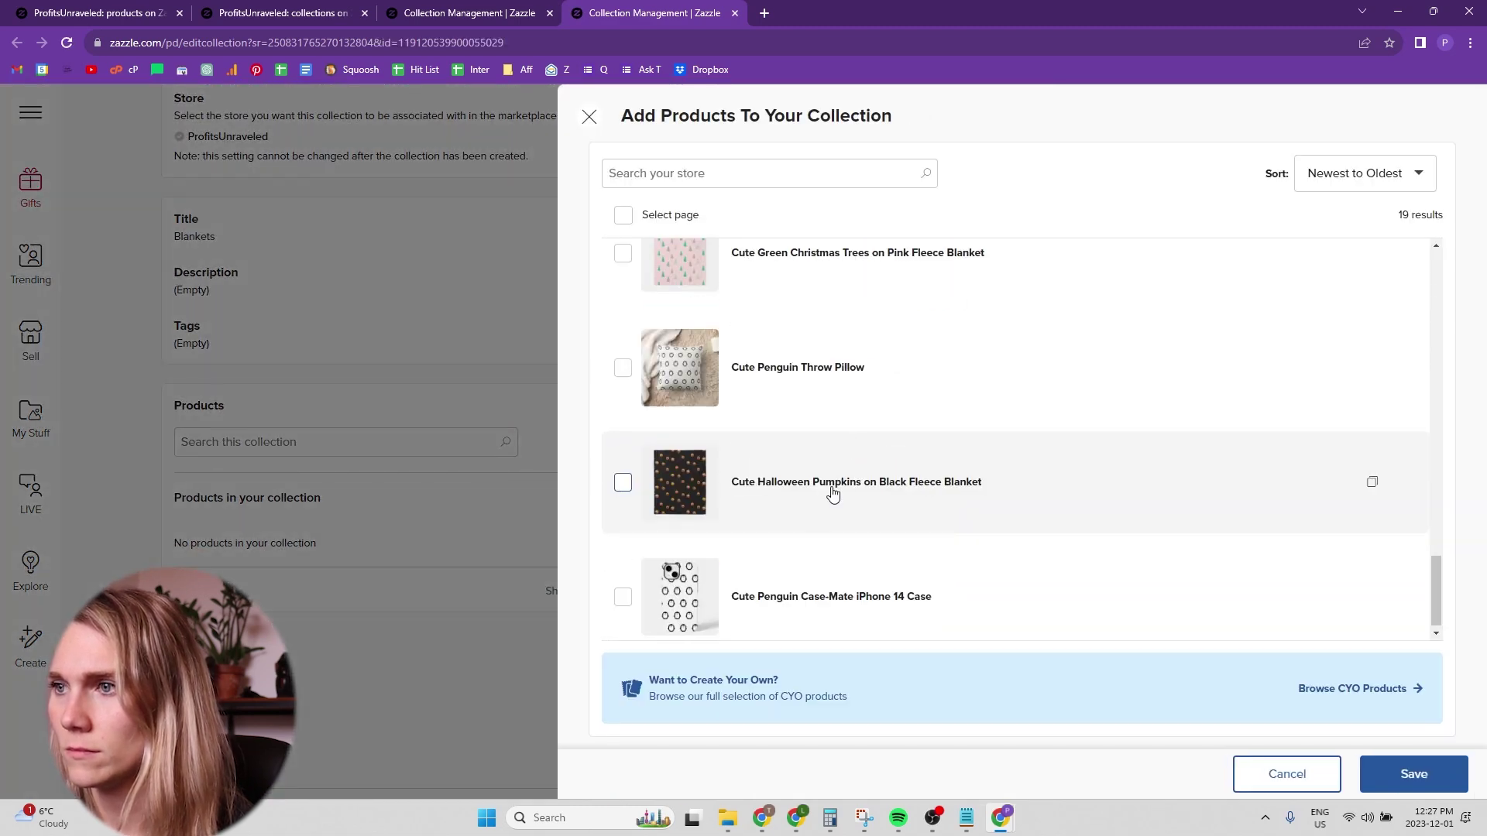
pyautogui.click(832, 493)
pyautogui.click(878, 279)
pyautogui.click(1386, 774)
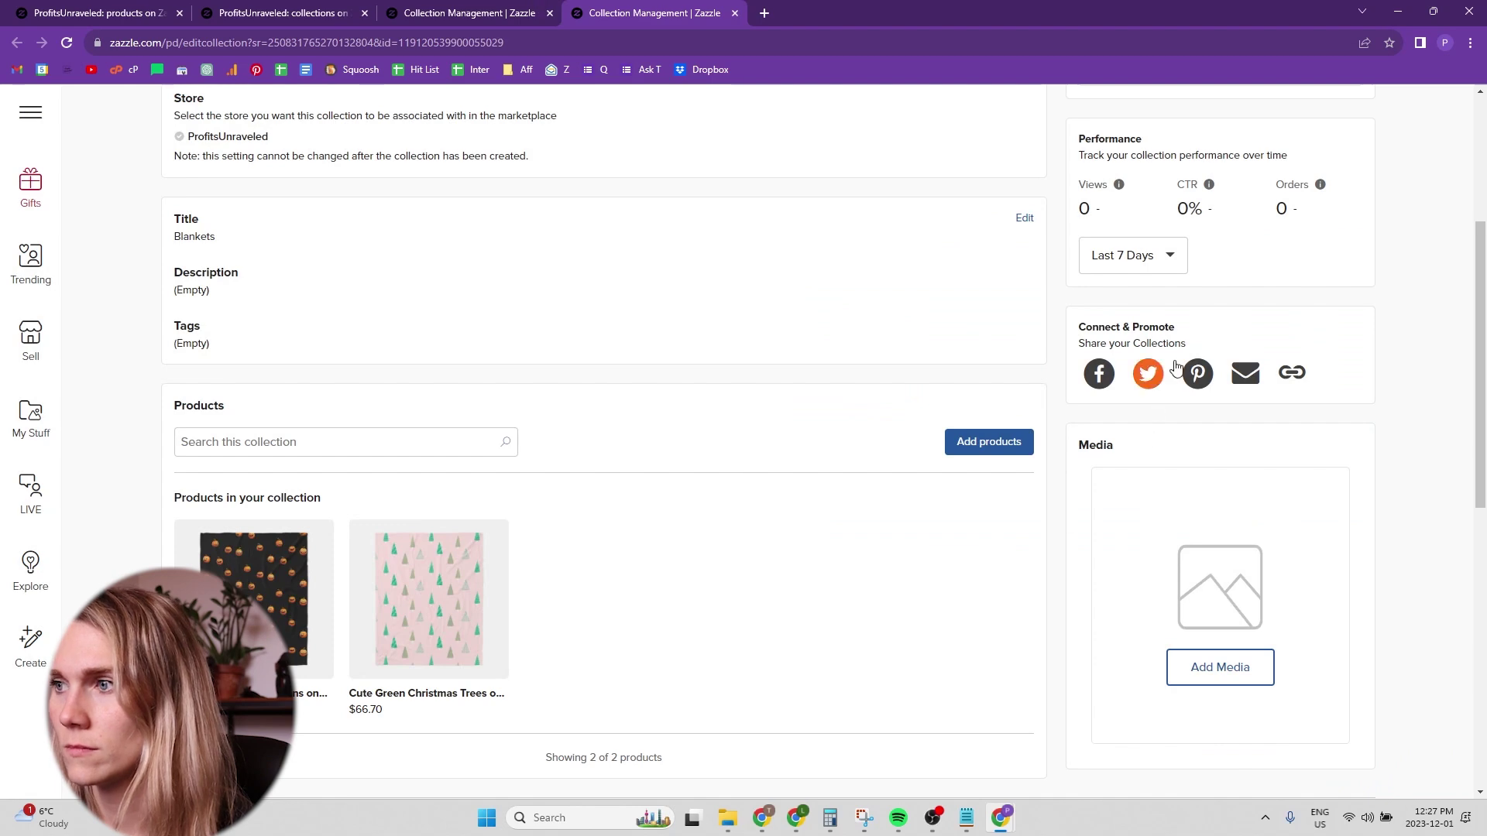
pyautogui.click(1177, 367)
# Create a Similar Style / Theme collection titled 'Phone Cases'
pyautogui.click(433, 14)
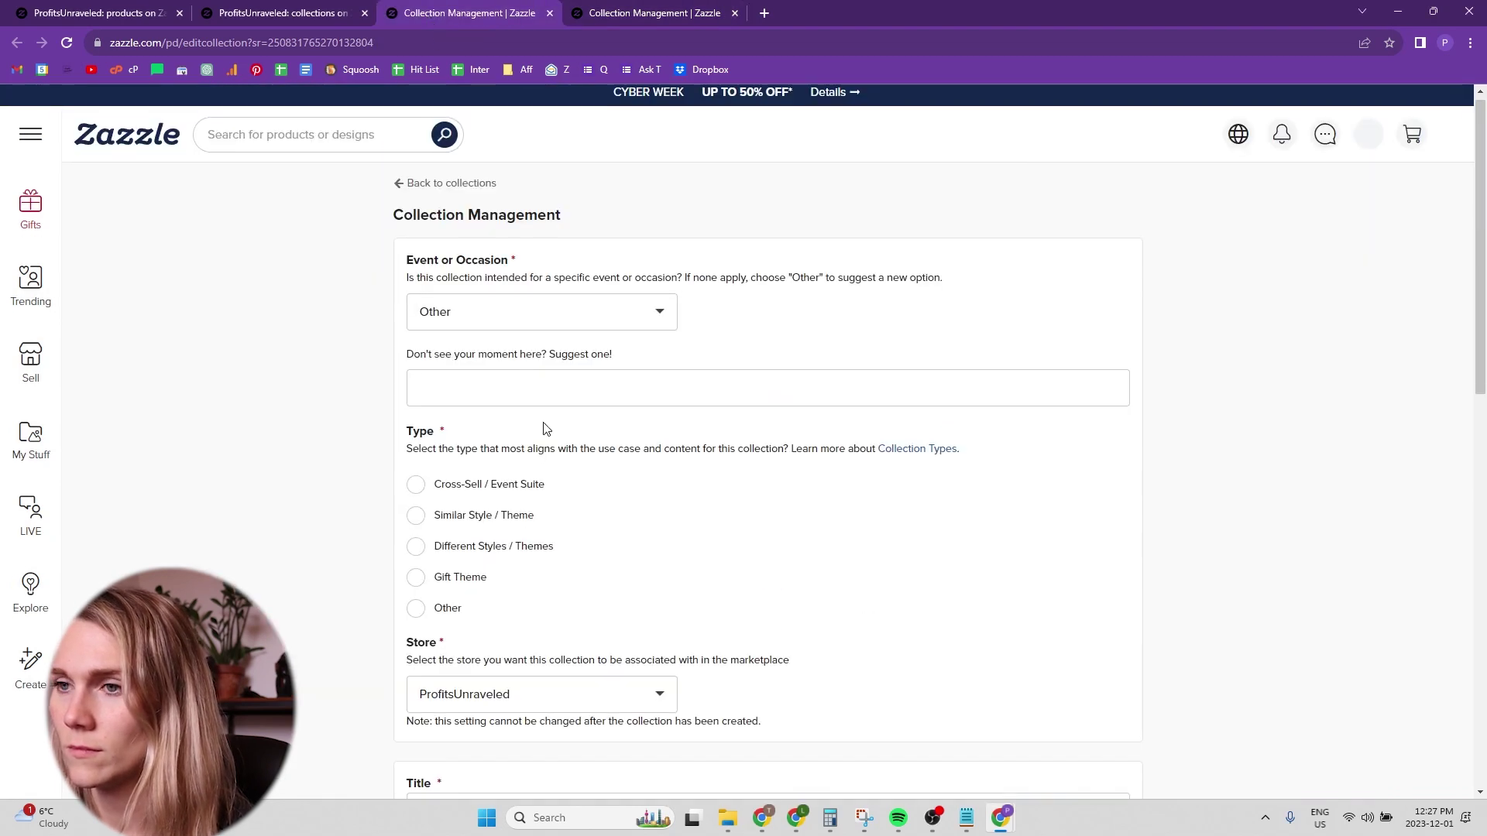
pyautogui.scroll(-6, 546, 428)
pyautogui.click(511, 302)
pyautogui.write('Phone Cases')
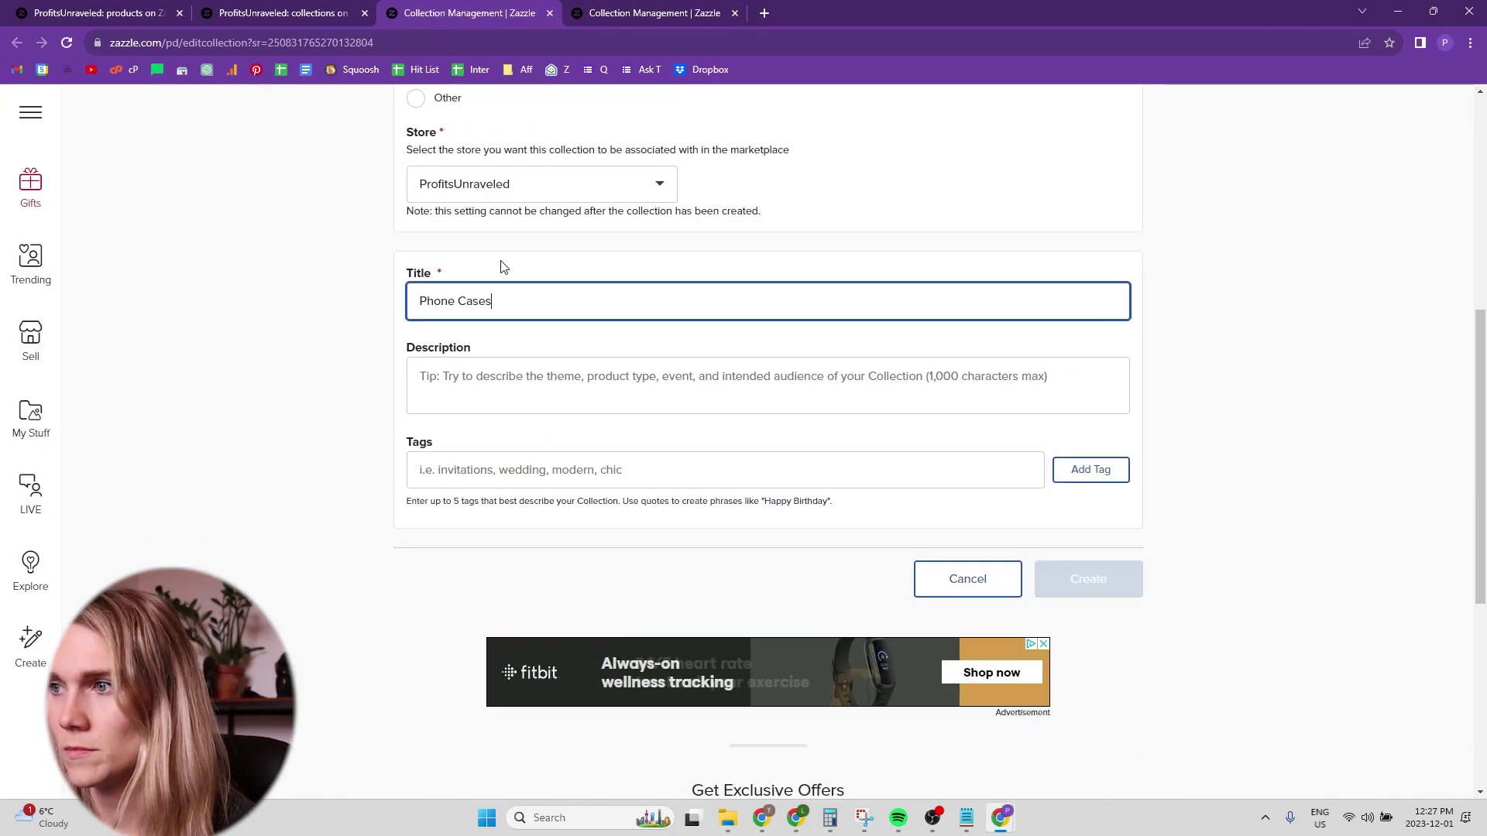
pyautogui.click(1118, 582)
pyautogui.click(489, 453)
pyautogui.scroll(-15, 852, 348)
pyautogui.click(1085, 280)
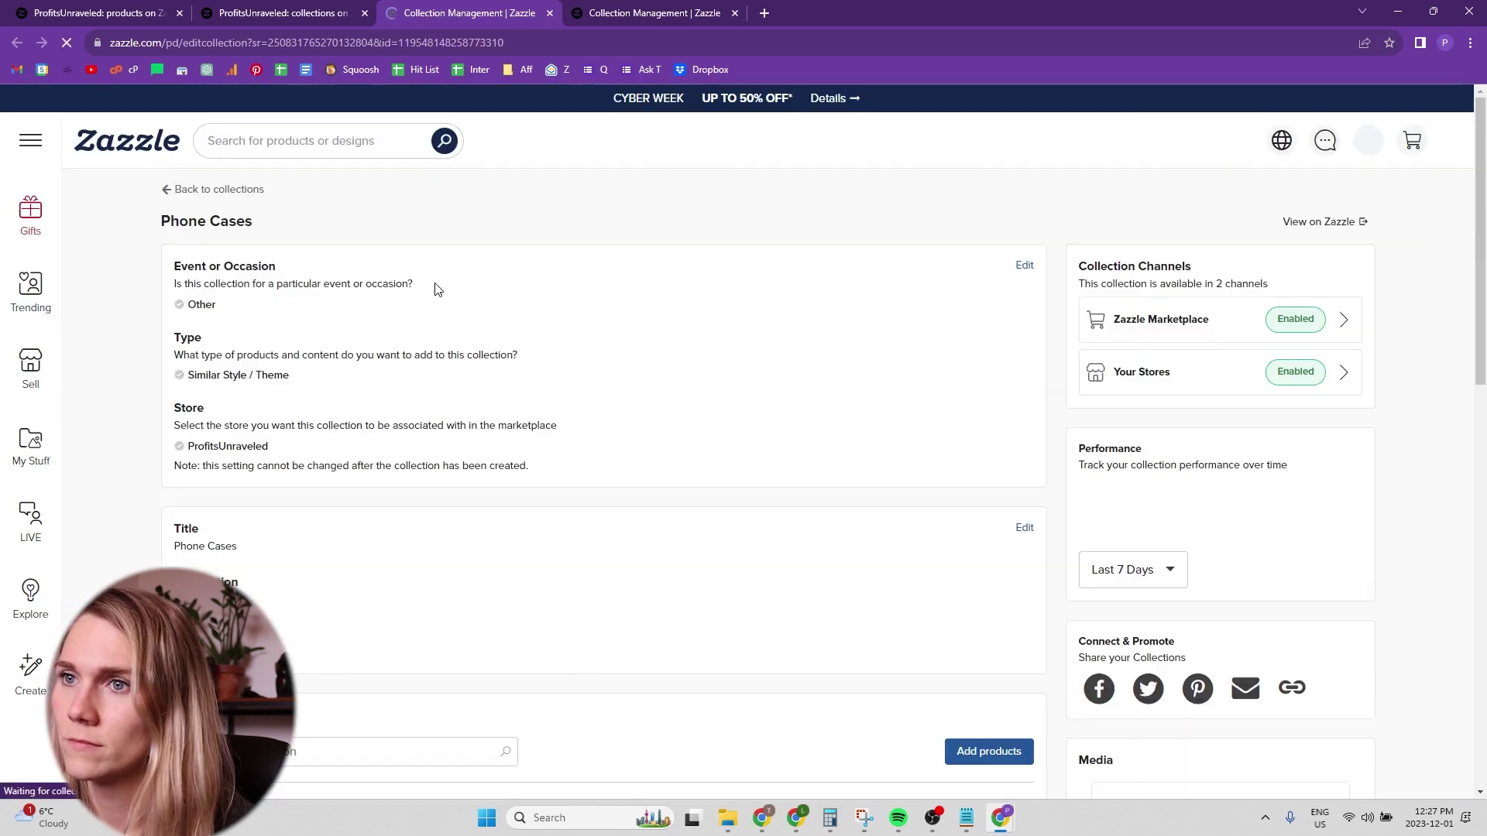
# Add the Cute Penguin iPhone 14 case, share on Pinterest, and close both collection tabs
pyautogui.scroll(-5, 774, 387)
pyautogui.click(989, 445)
pyautogui.scroll(-10, 756, 465)
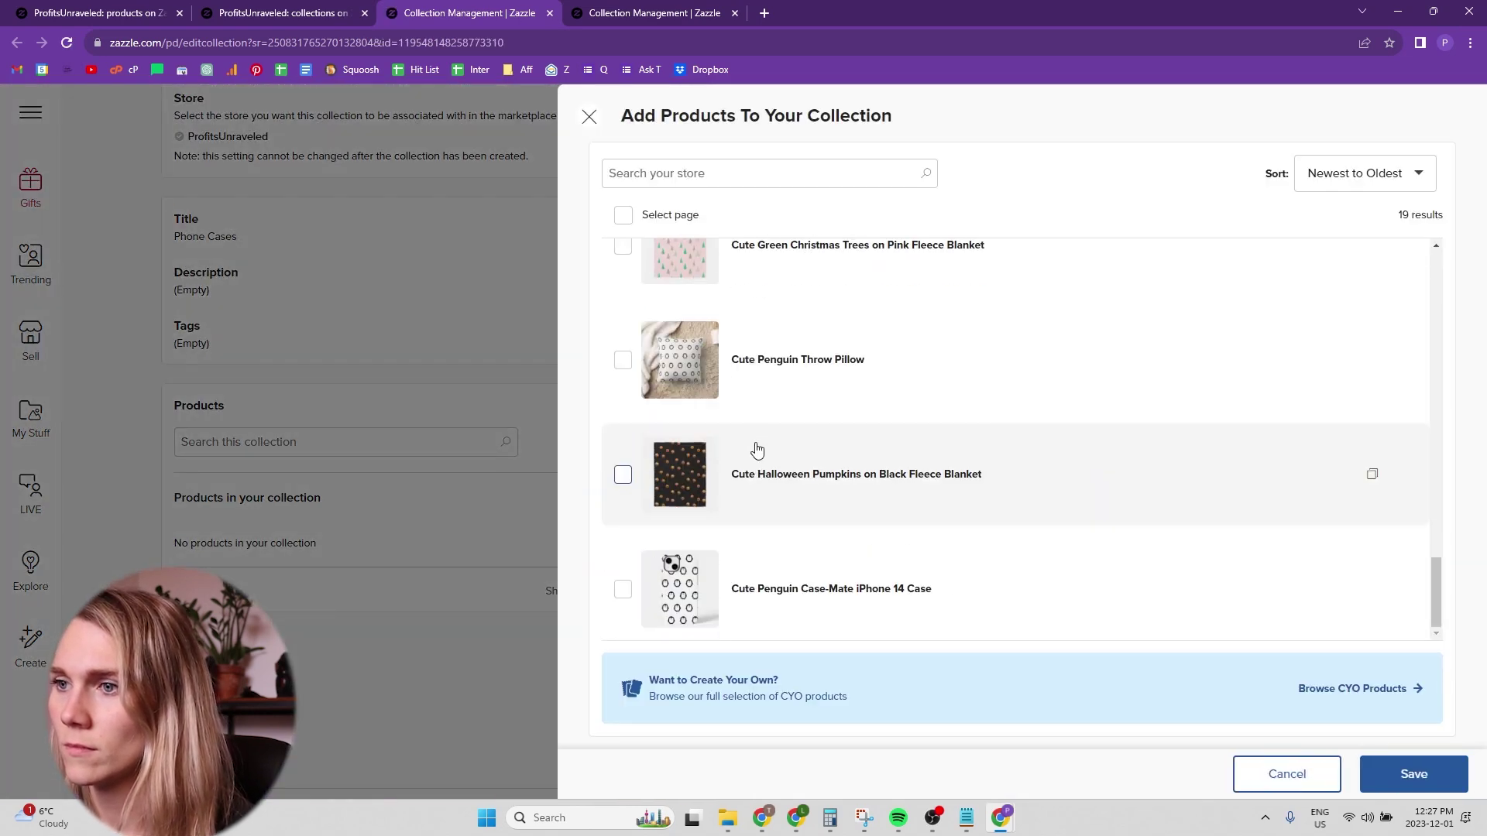
pyautogui.click(620, 588)
pyautogui.click(1427, 777)
pyautogui.click(1196, 374)
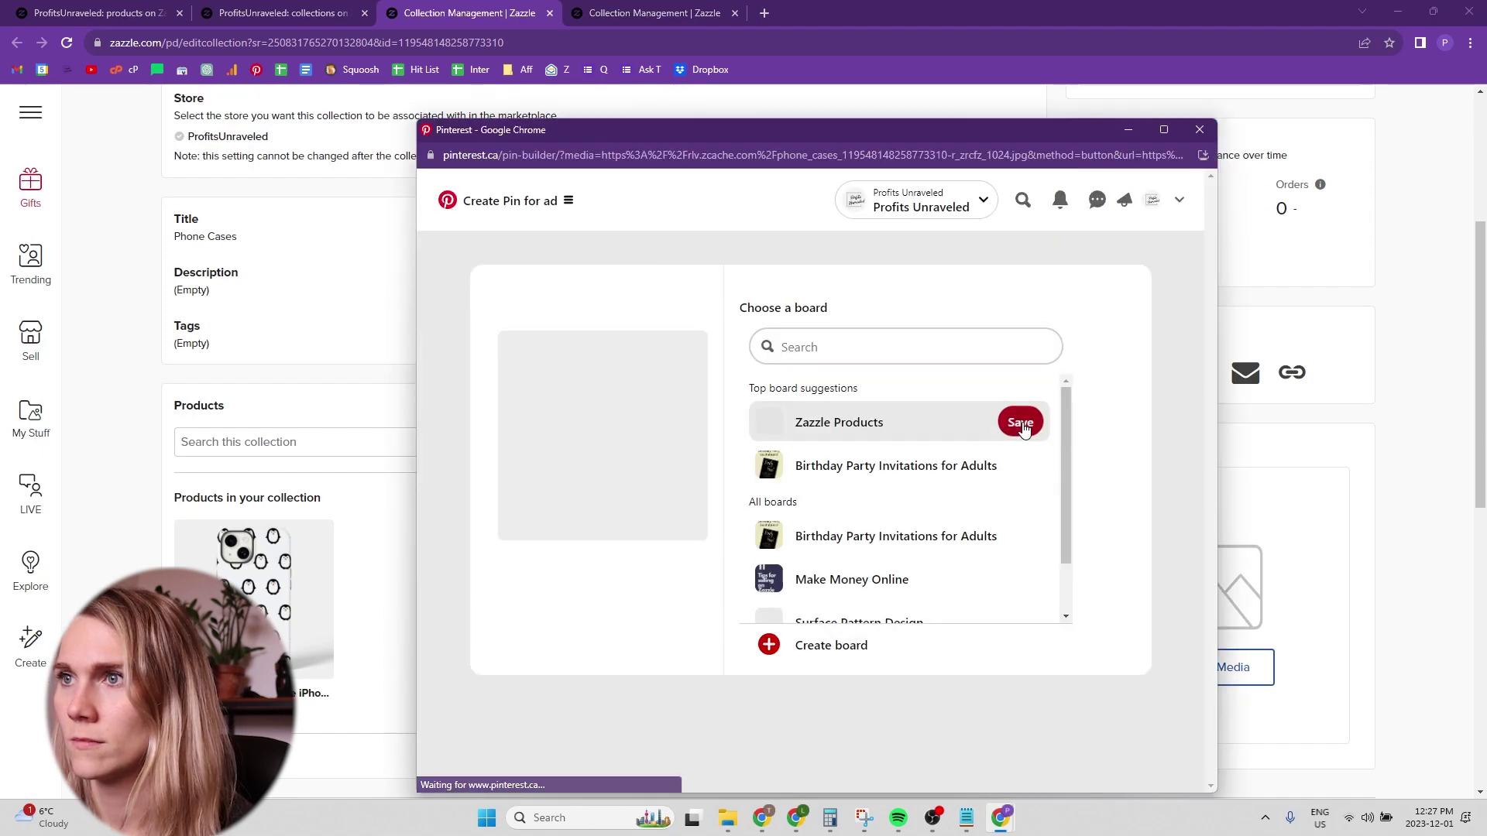
pyautogui.click(728, 17)
pyautogui.click(732, 14)
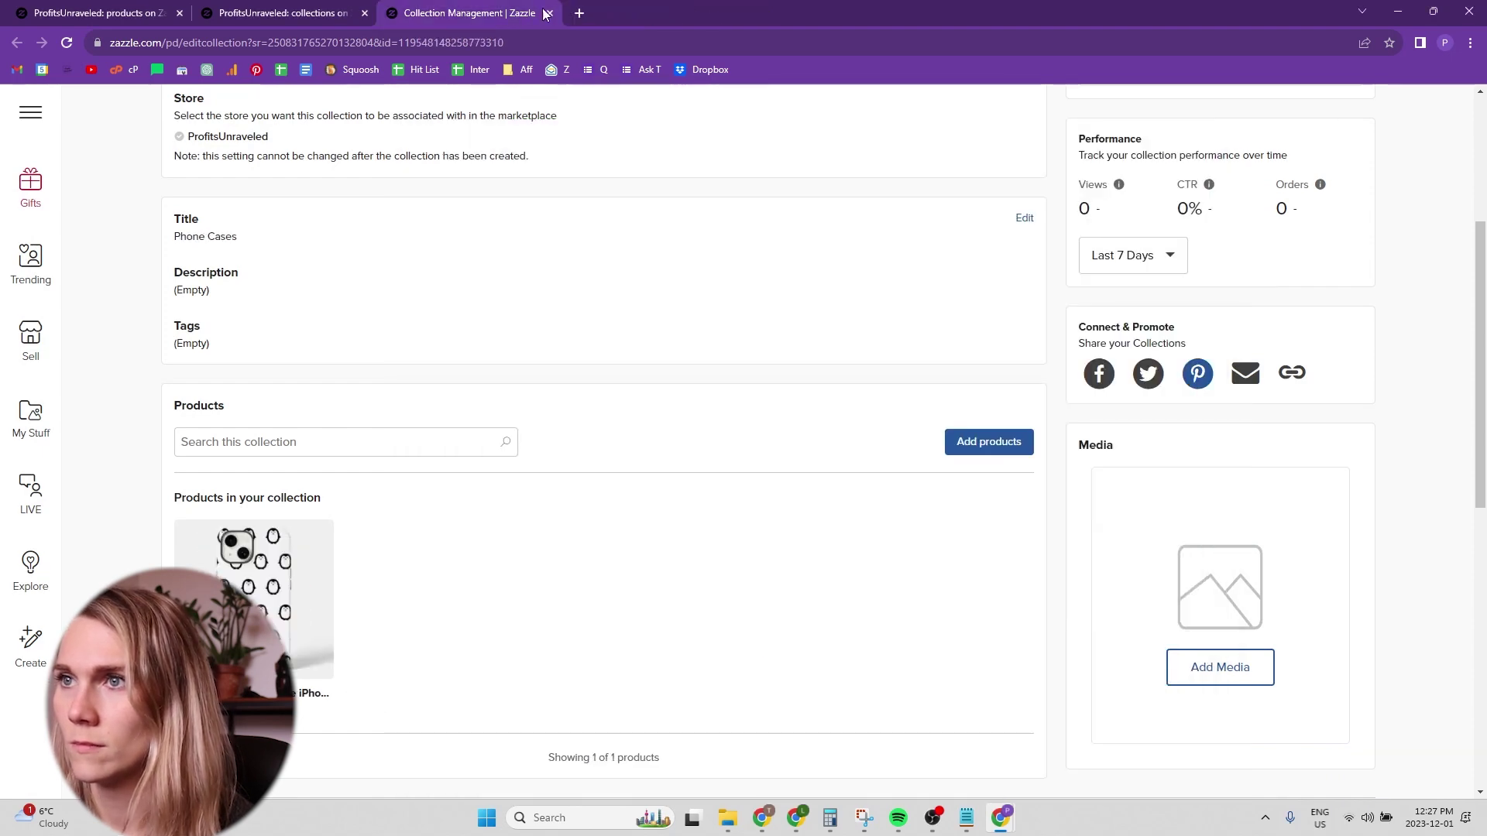
pyautogui.click(549, 13)
# Go from the collections page to the store home page showing zRank 3 and 85% completion
pyautogui.scroll(-1, 807, 494)
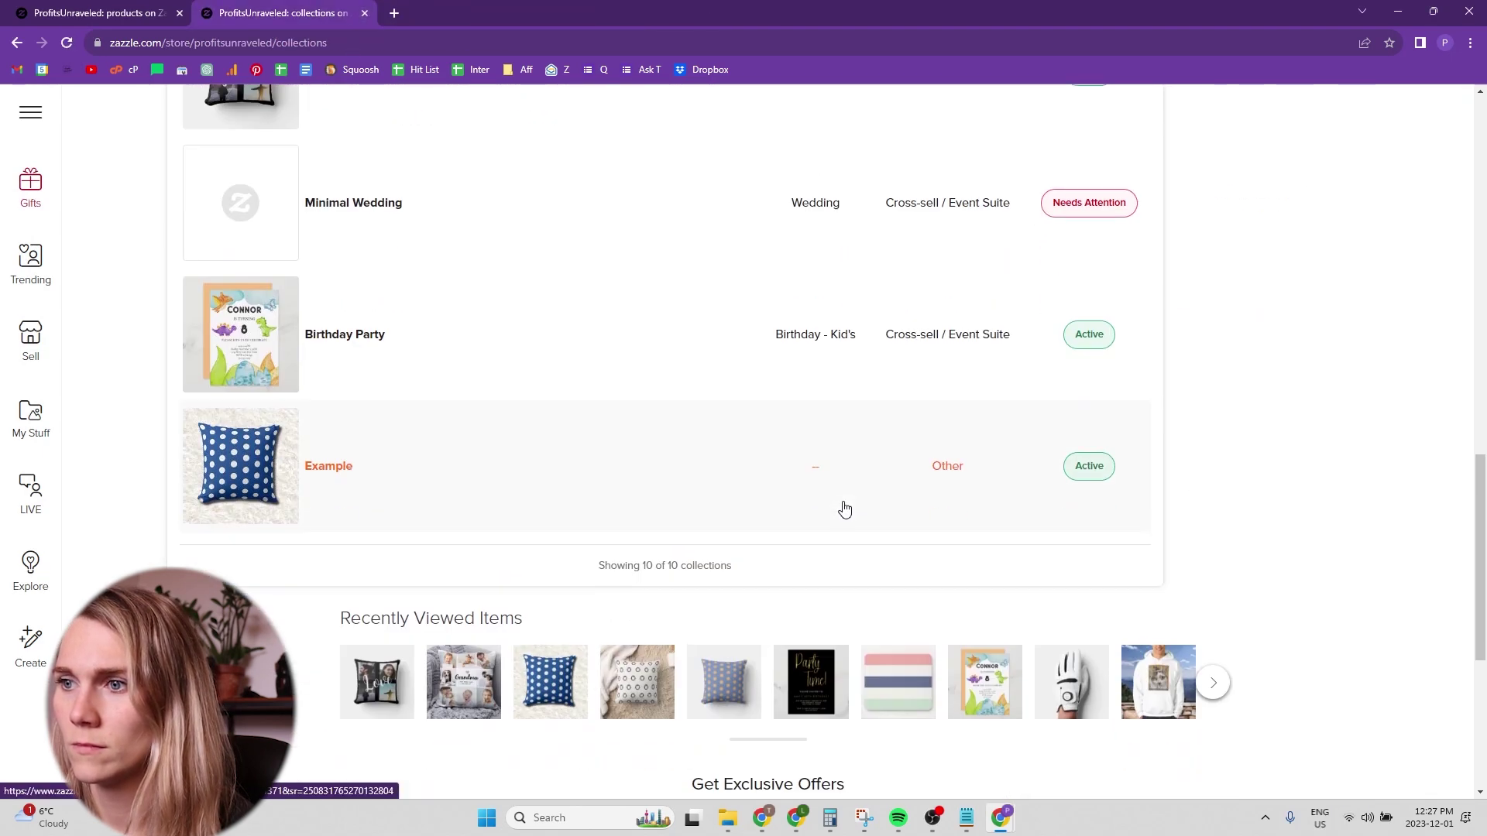
pyautogui.scroll(10, 841, 508)
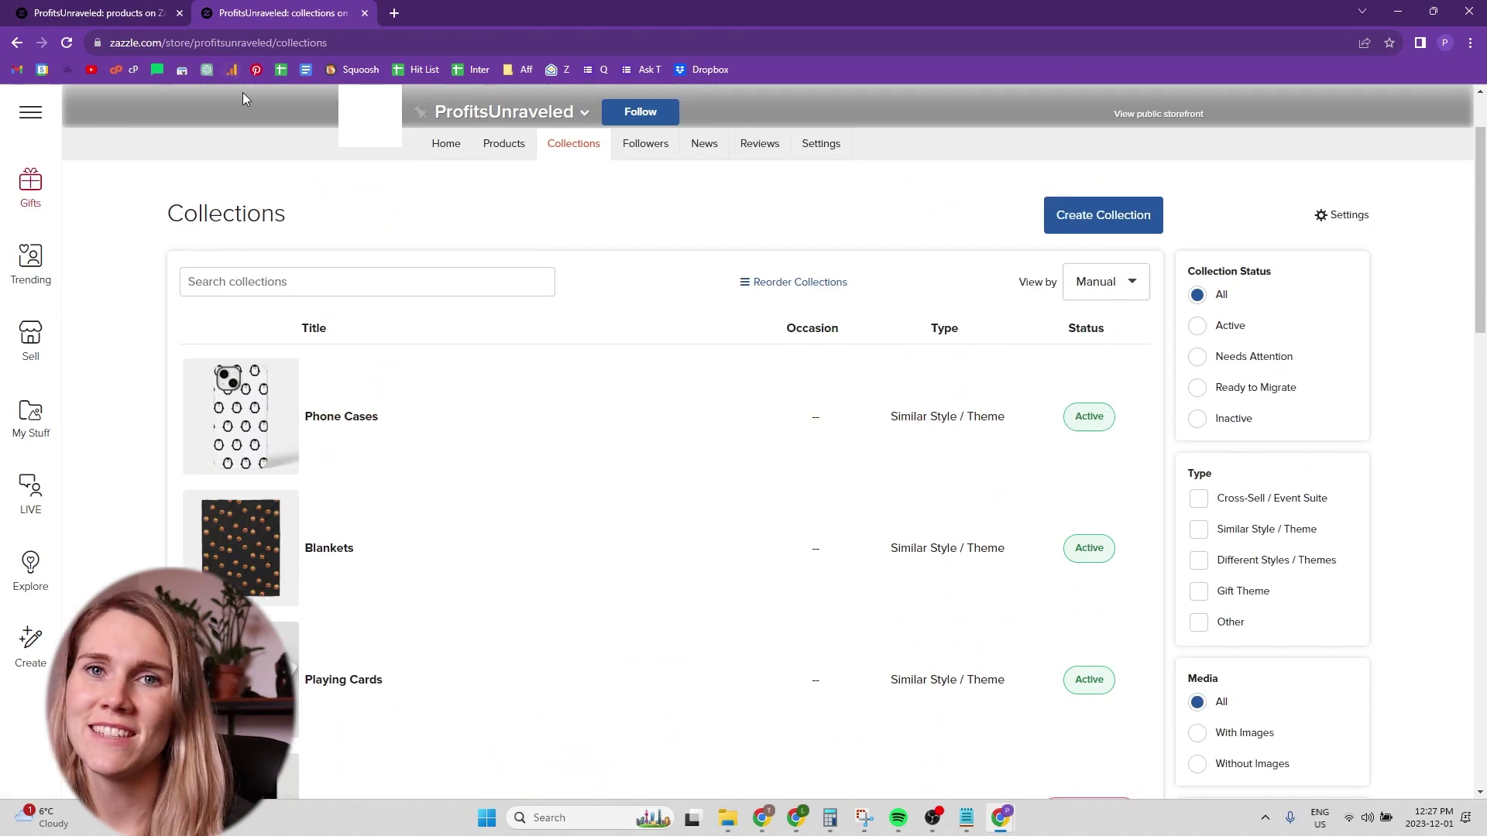
pyautogui.click(446, 144)
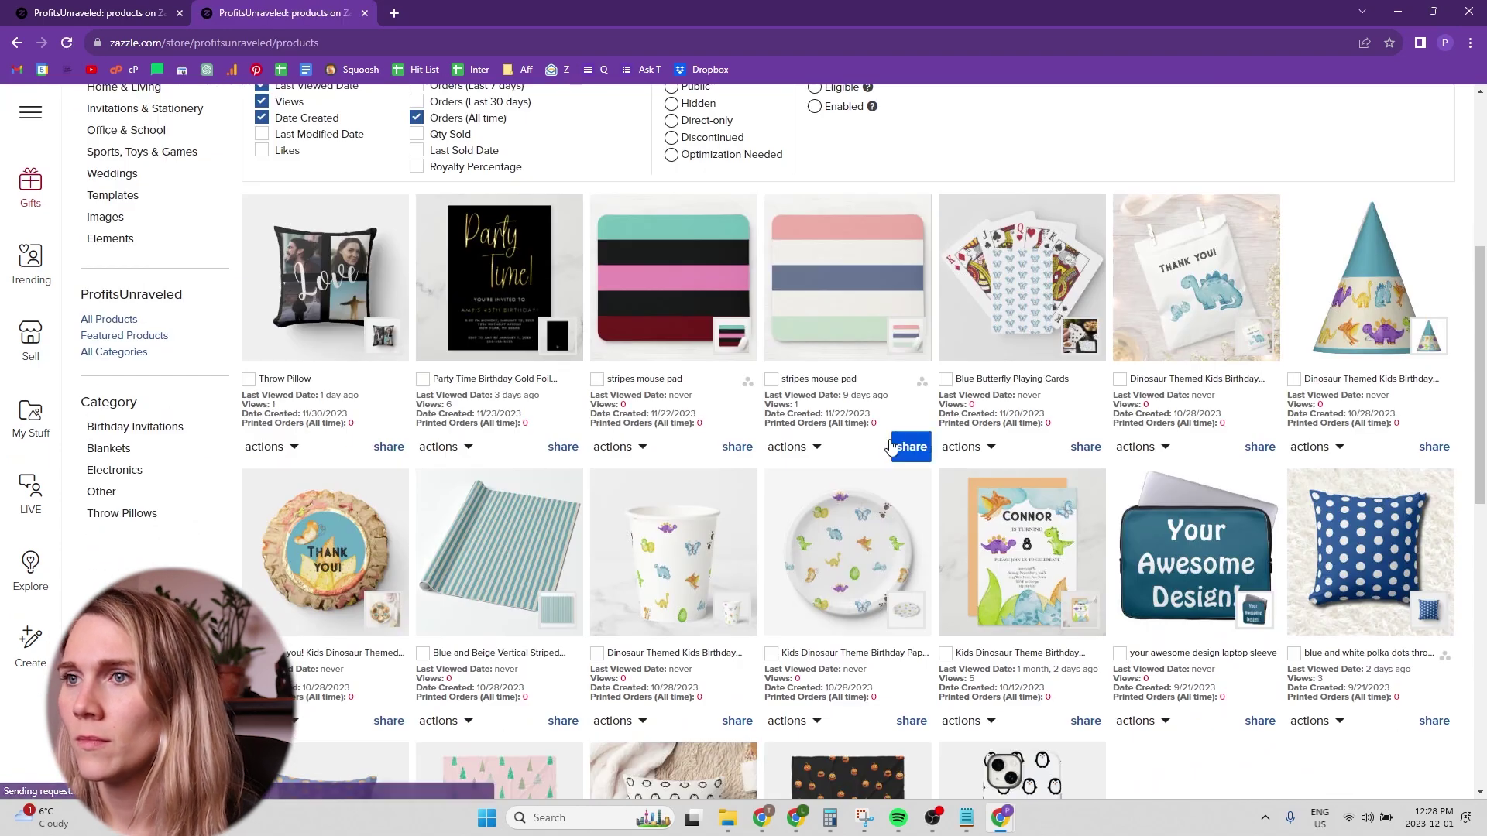
# Share the first products, including the Throw Pillow, to Pinterest and save a pin to a board
pyautogui.click(563, 446)
pyautogui.click(457, 471)
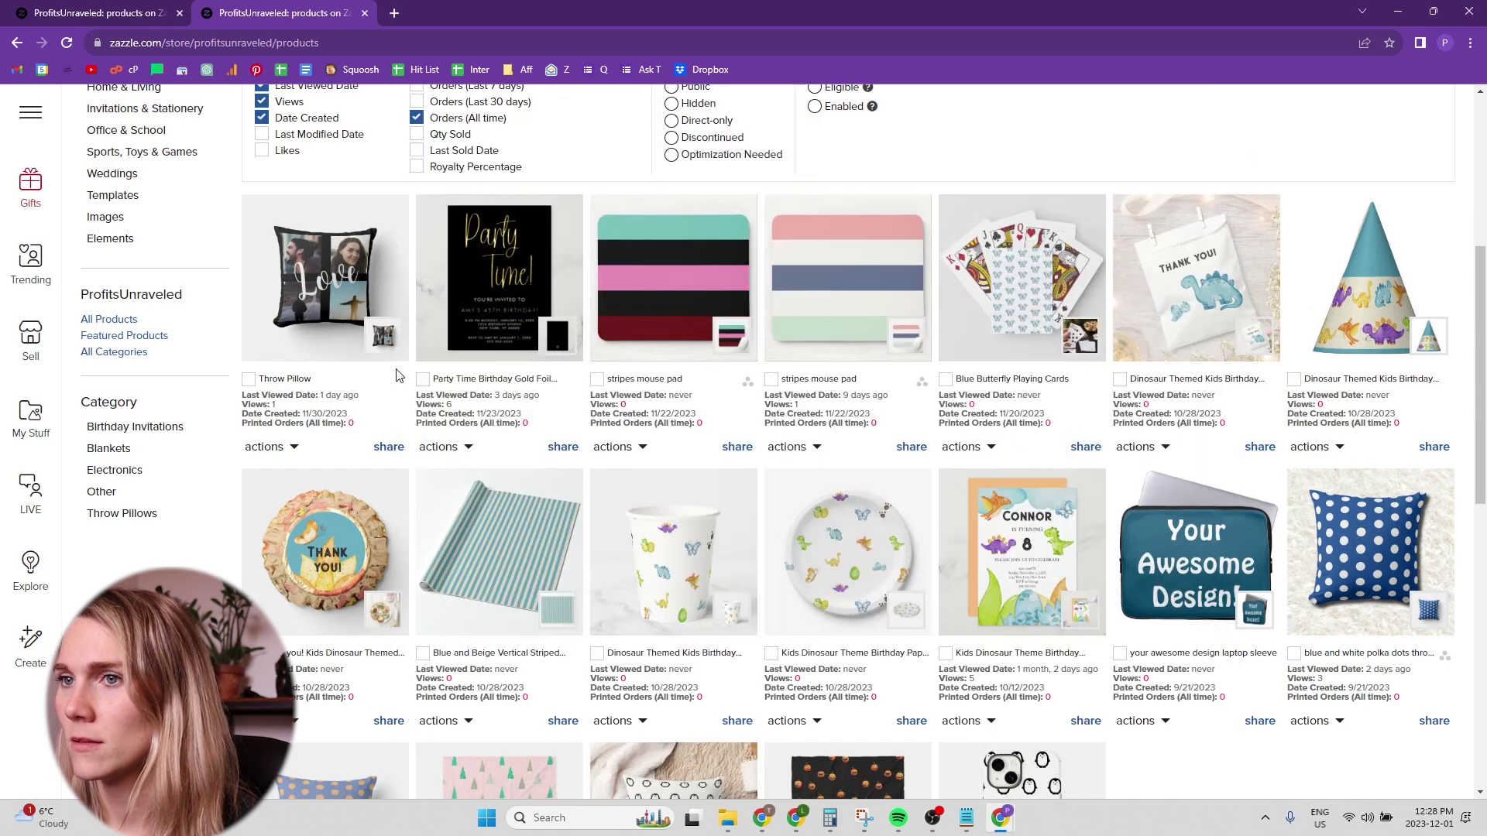
pyautogui.click(389, 447)
pyautogui.click(328, 499)
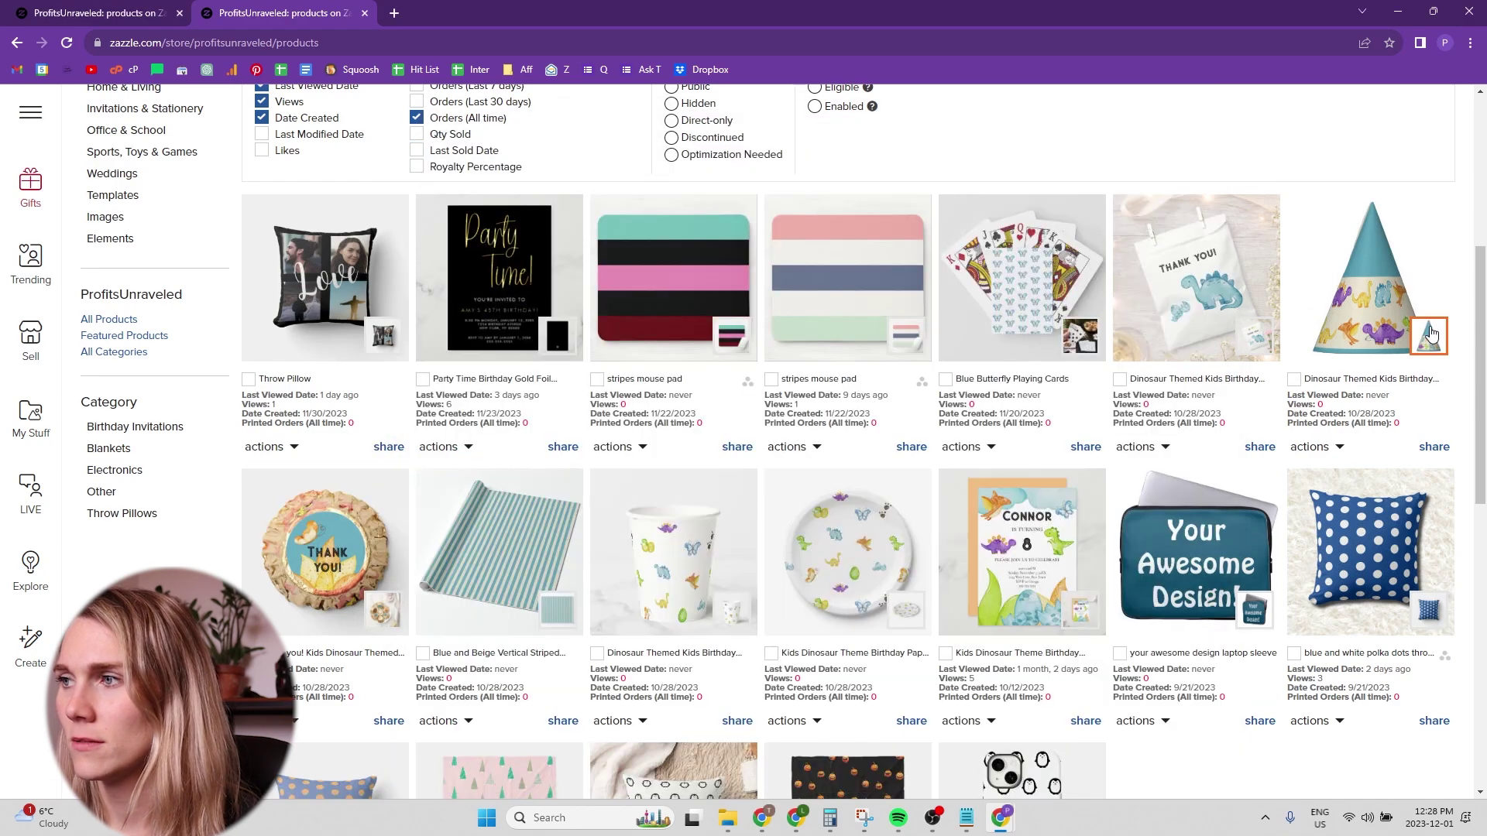
pyautogui.scroll(-4, 774, 465)
pyautogui.click(1086, 411)
pyautogui.click(1024, 464)
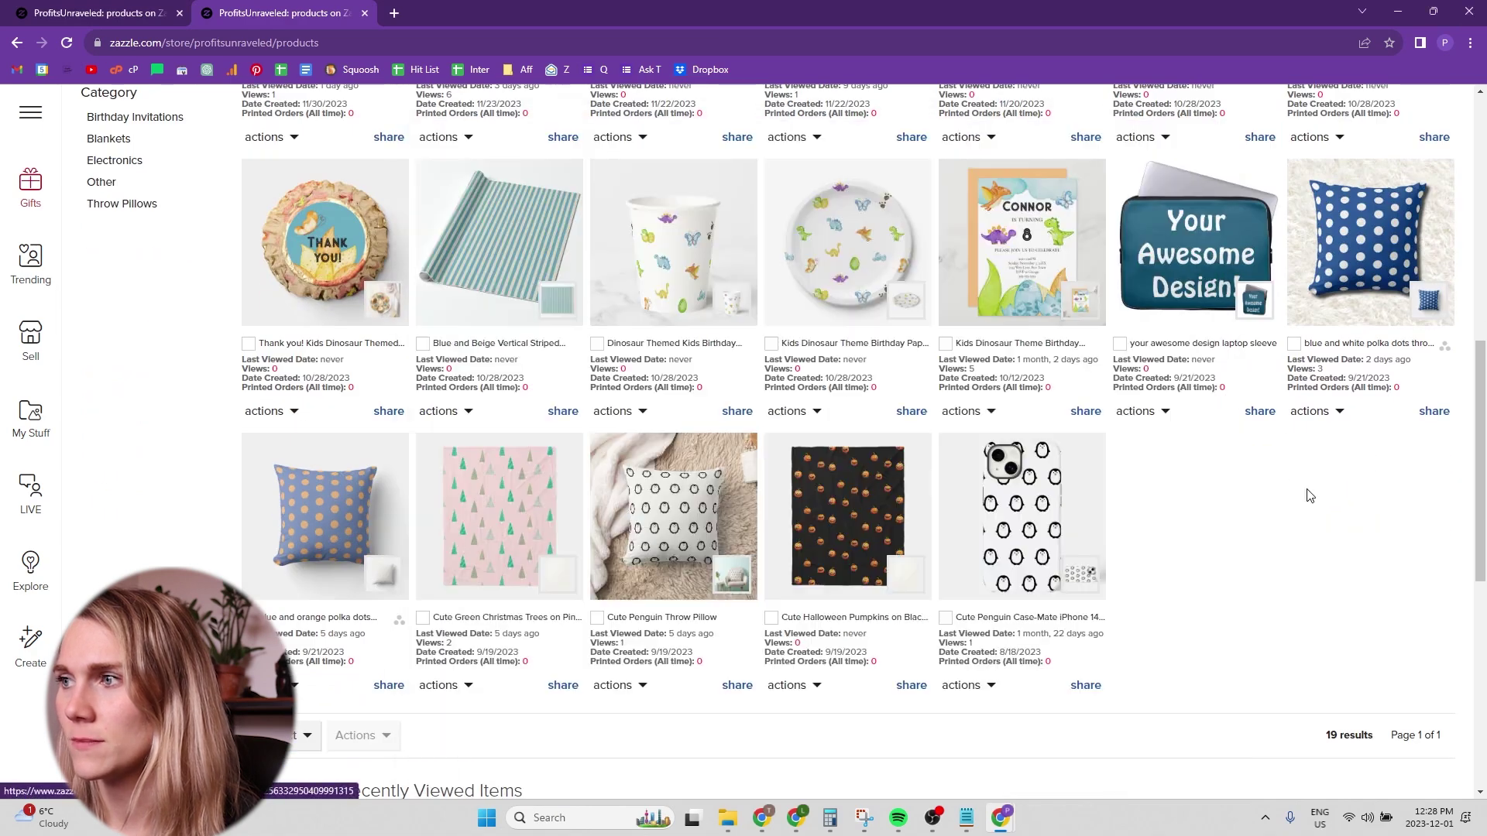
pyautogui.click(1434, 411)
# Pin the Cute Penguin Throw Pillow to the Zazzle Products board and share the penguin phone case
pyautogui.click(1361, 458)
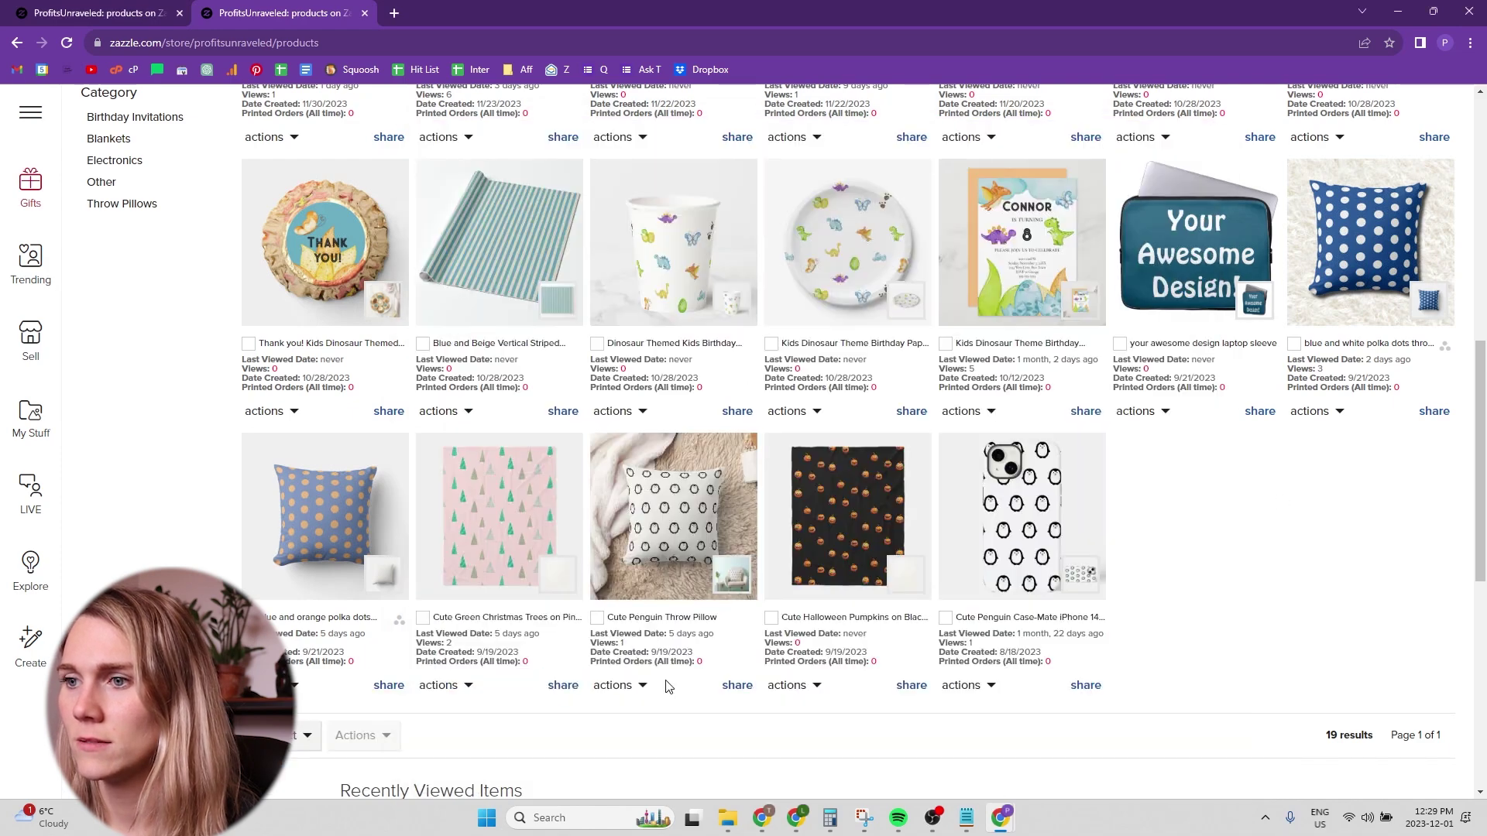
pyautogui.click(737, 685)
pyautogui.click(654, 736)
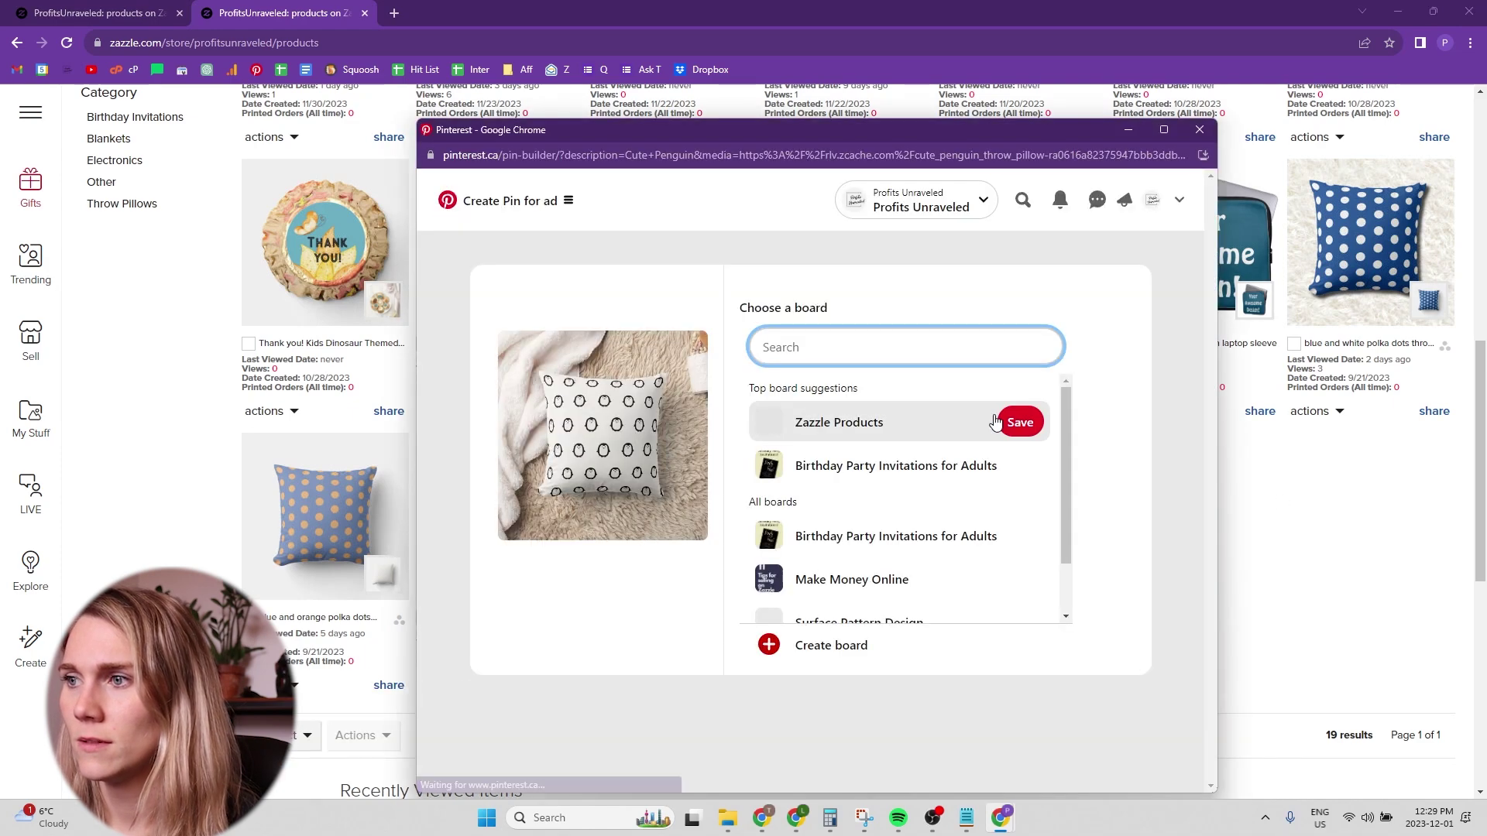
pyautogui.click(1016, 423)
pyautogui.click(1086, 685)
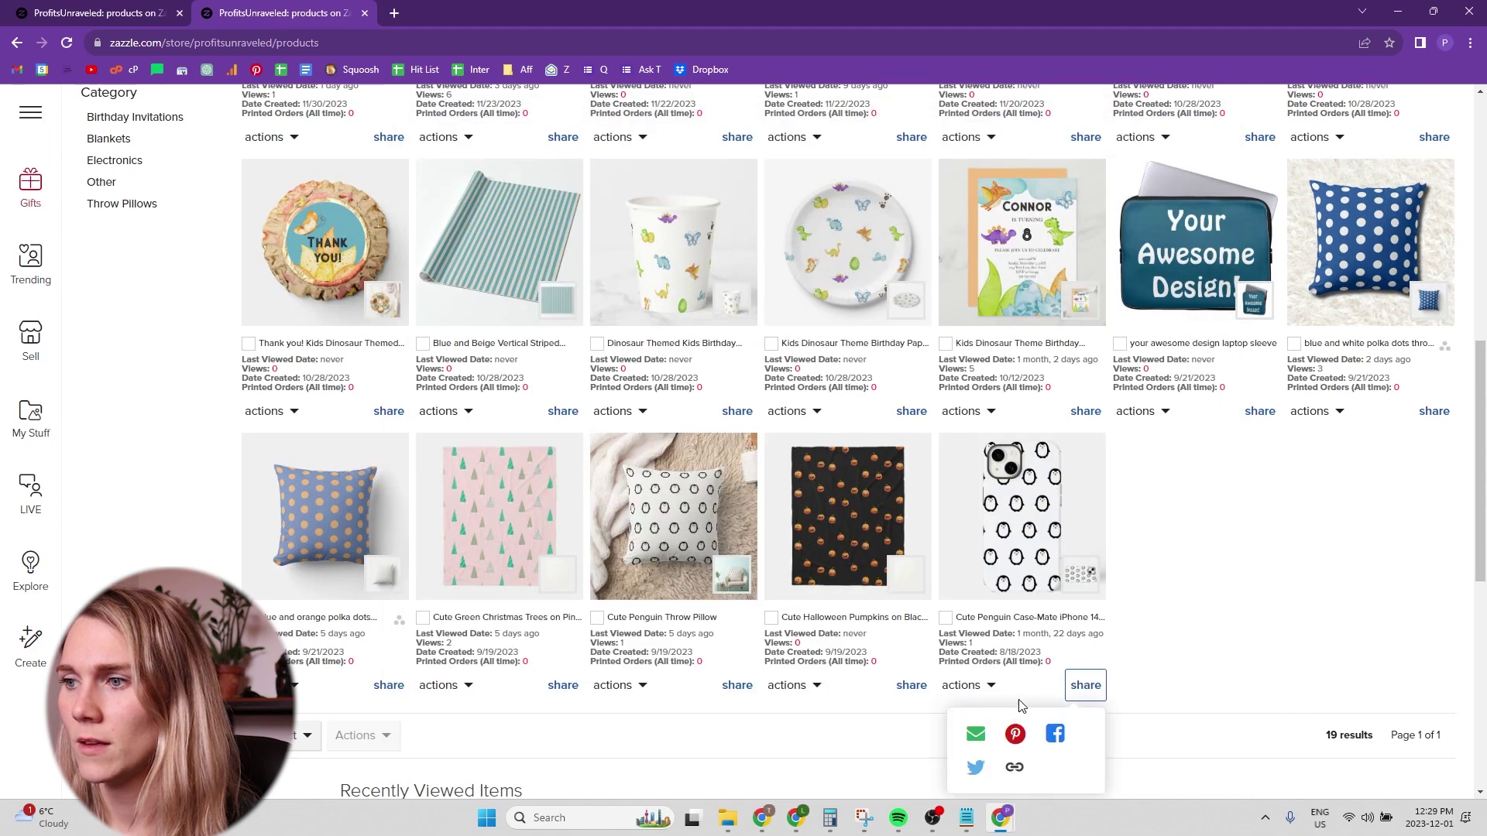
pyautogui.click(1007, 734)
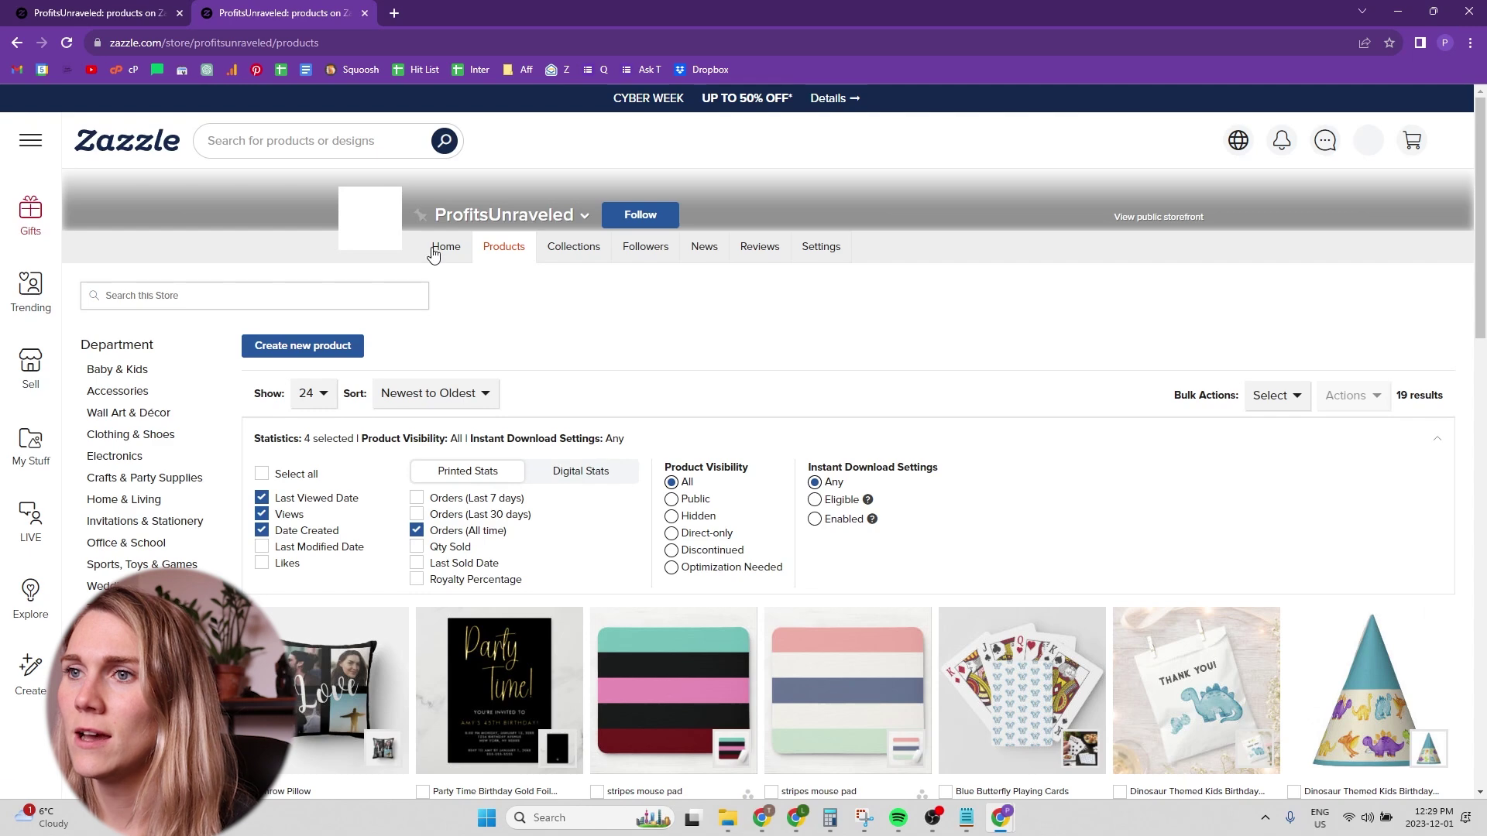
# Return to the store home page, now showing 95% store completion and zRank 3
pyautogui.click(433, 253)
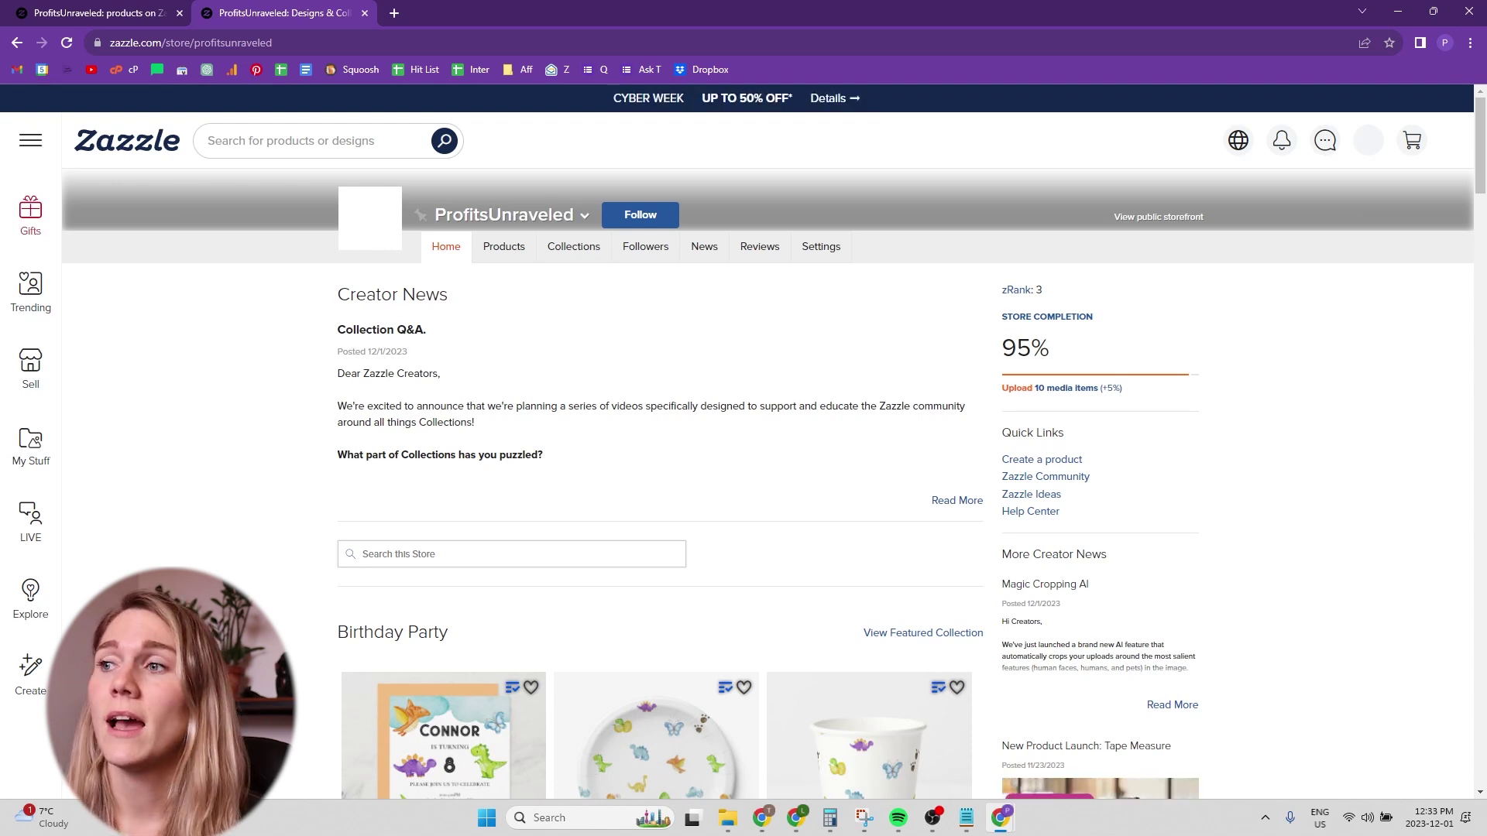
# Open the zRank explanation and scroll to 'Why does my zRank matter?'
pyautogui.click(1022, 297)
pyautogui.scroll(-10, 744, 426)
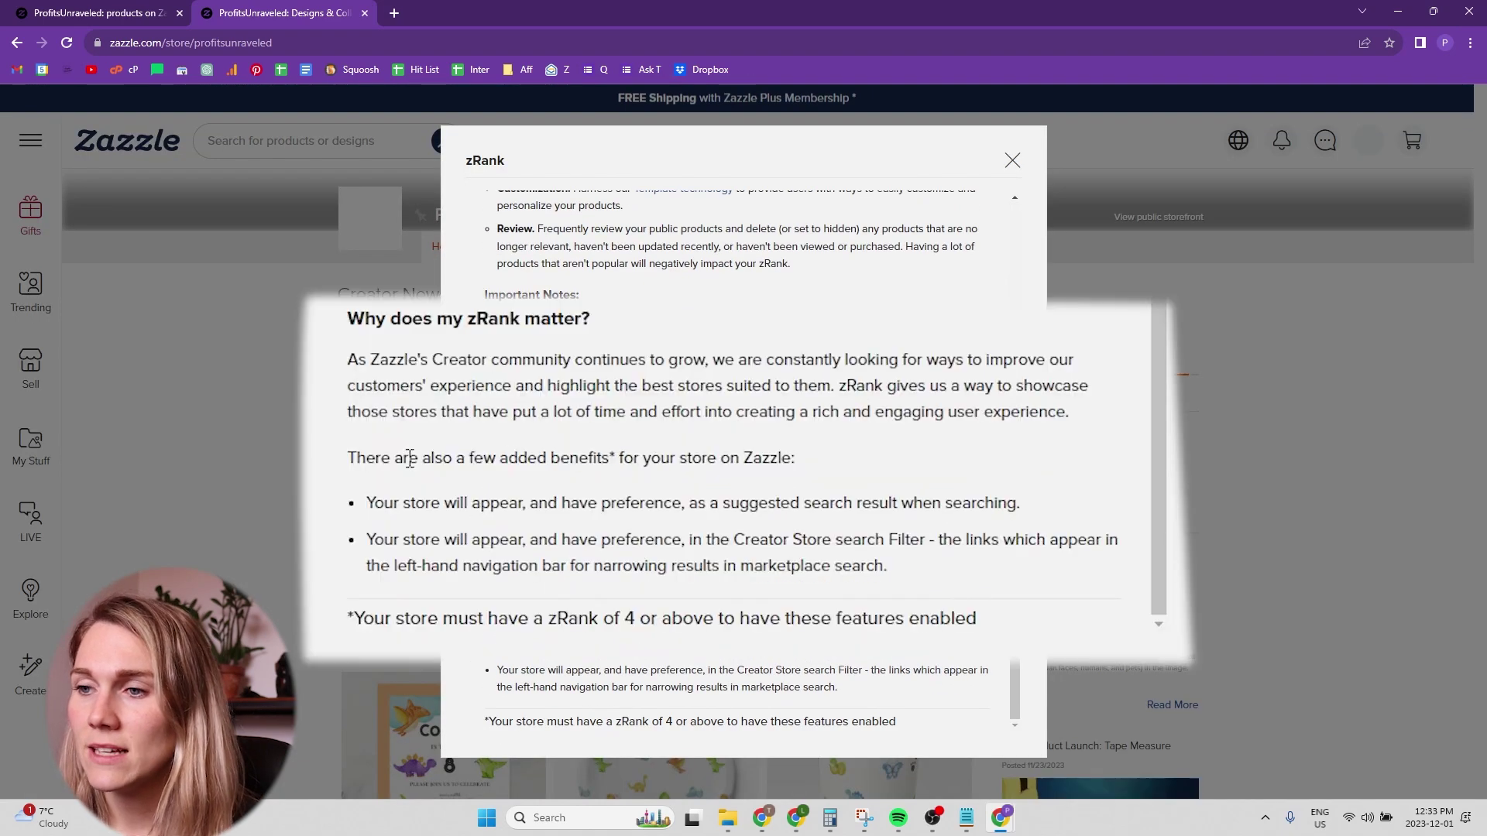